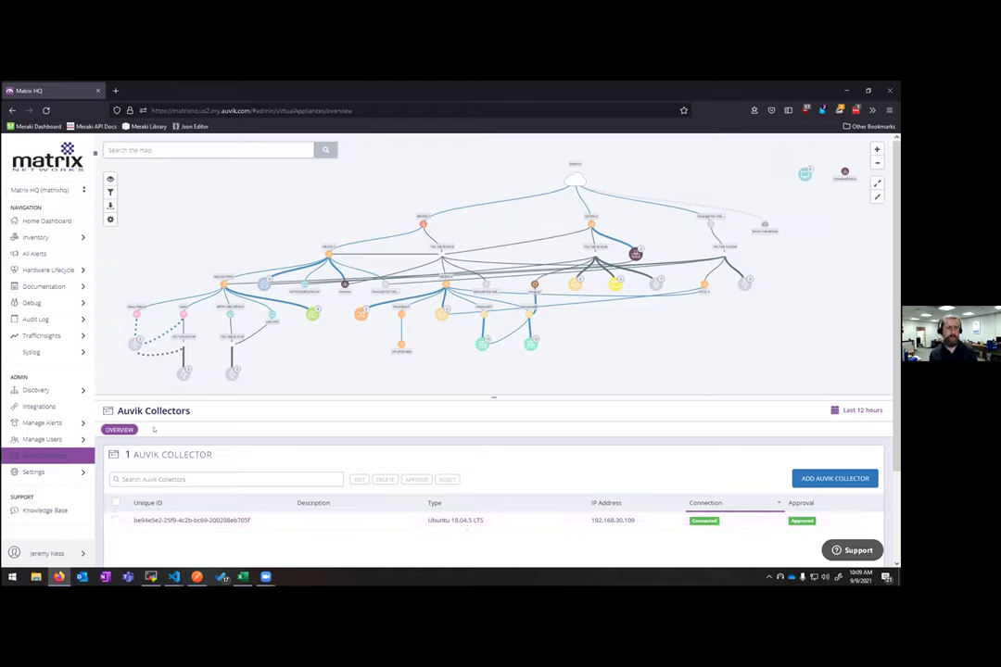
Open Discovery's Manage Networks list of 39 routed networks and shrink the map to show more rows.
click(65, 390)
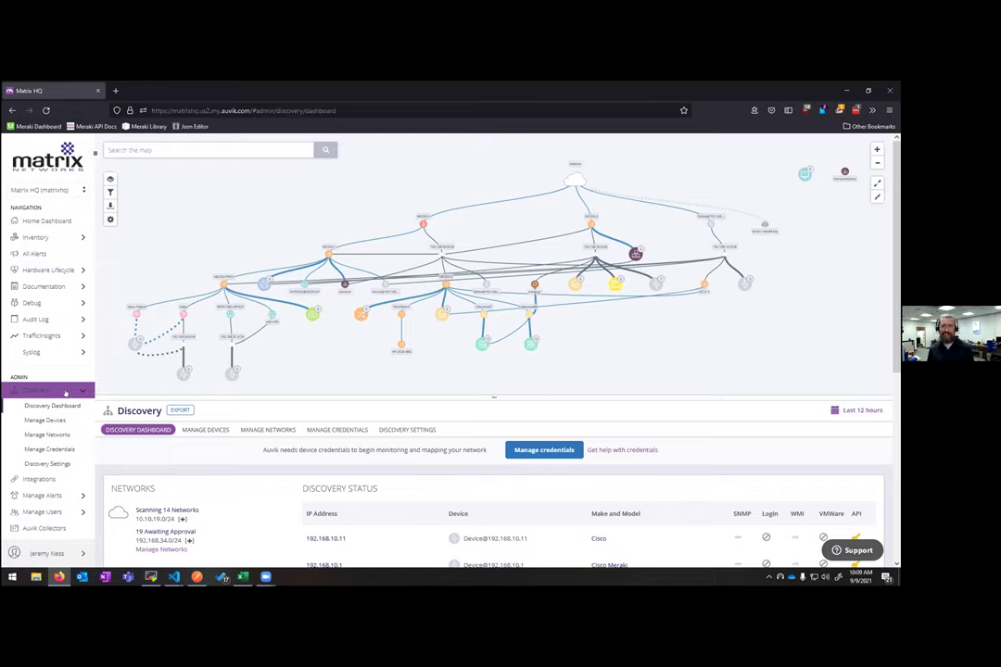
click(46, 435)
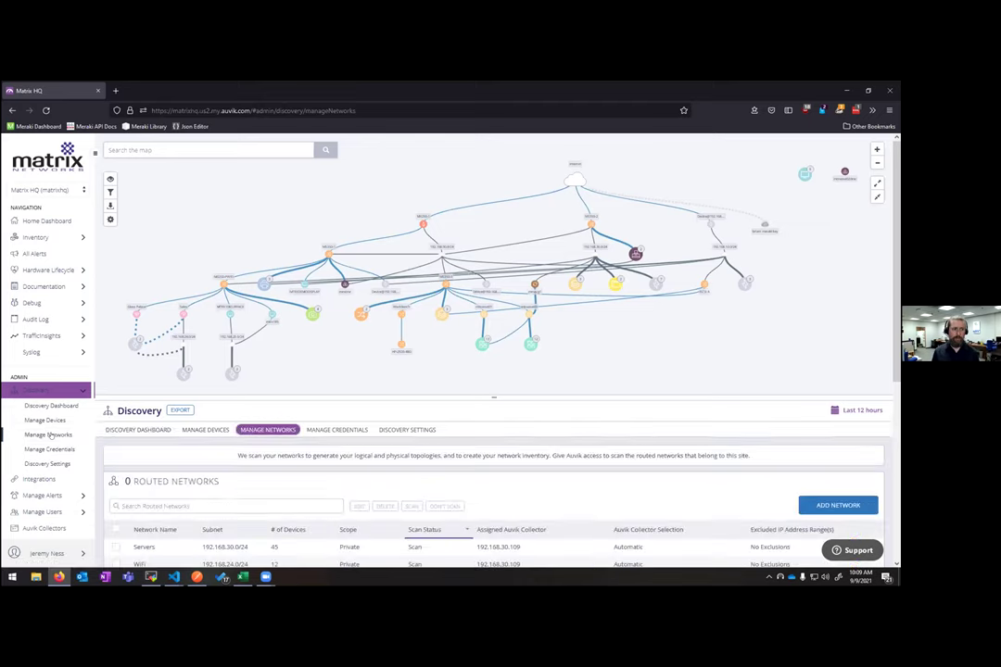
scroll(507, 400, down, 3)
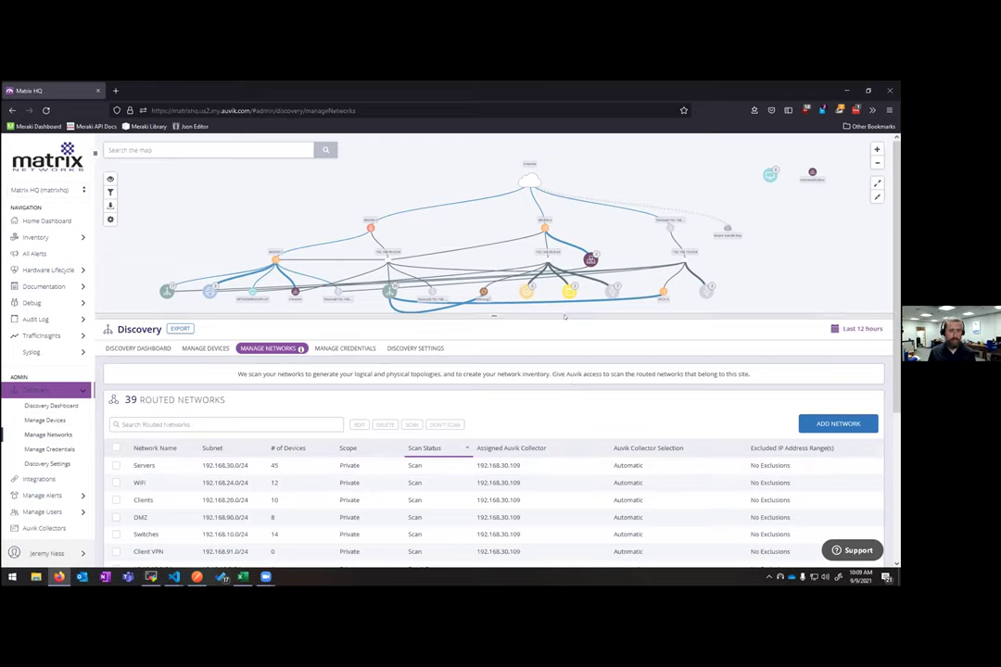
drag(494, 316, 503, 262)
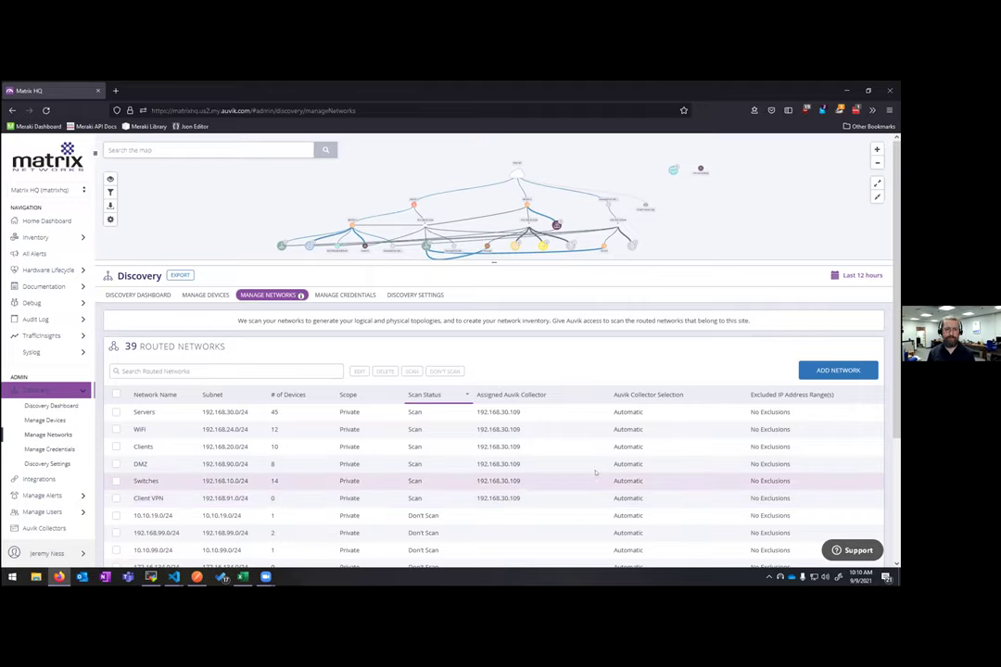
Scroll down to the unnamed Don't Scan subnets and select the 172.16.134.0/24 network.
scroll(171, 423, down, 3)
scroll(171, 423, down, 1)
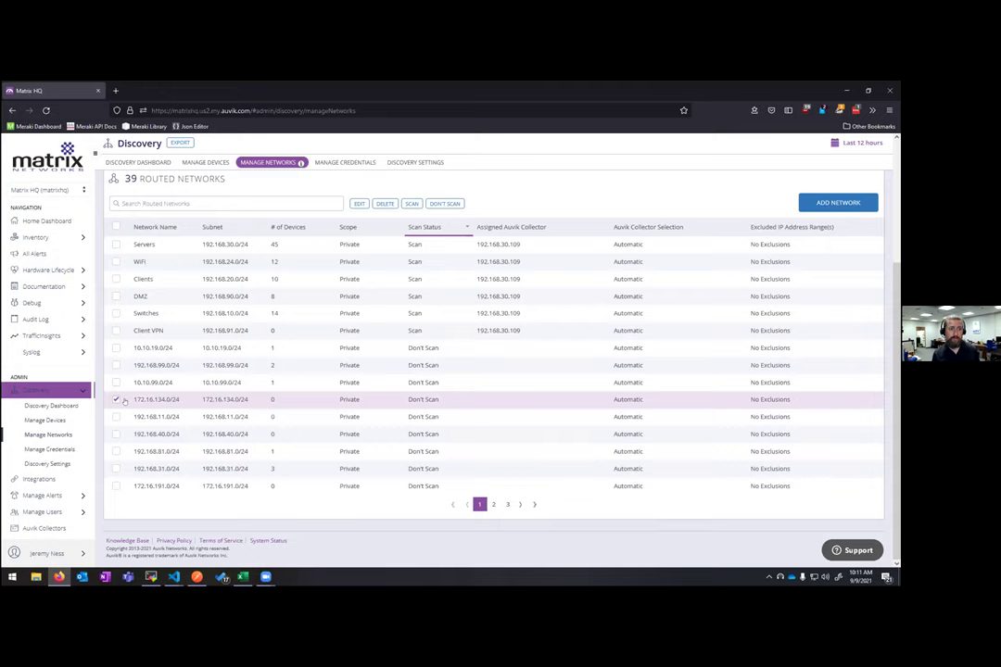
click(115, 400)
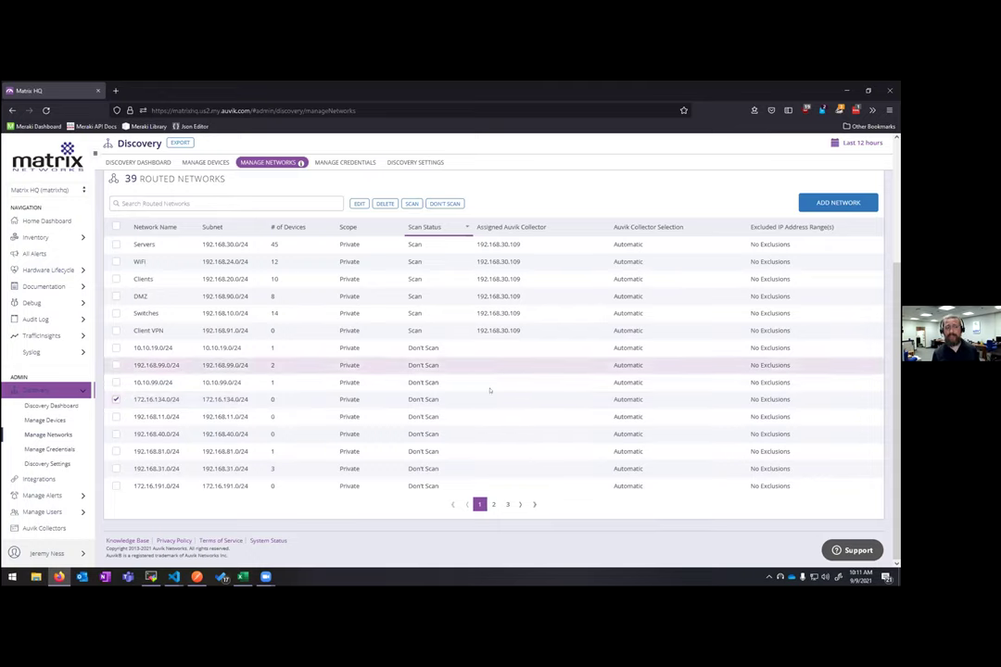
Deselect 172.16.134.0/24 and go to Manage Credentials, which lists five SNMP credentials.
click(115, 400)
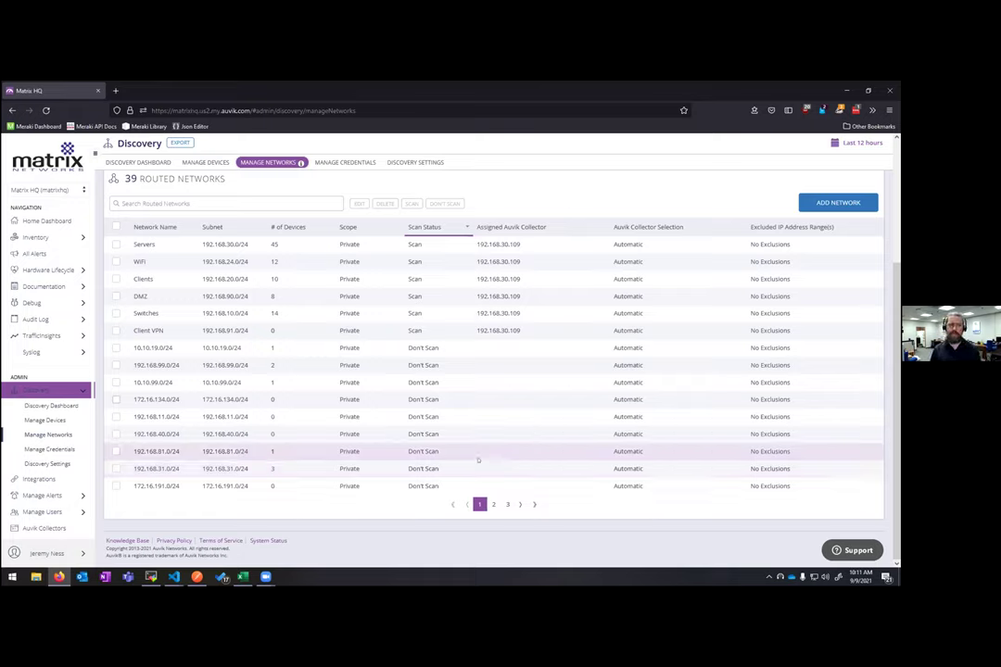
click(43, 451)
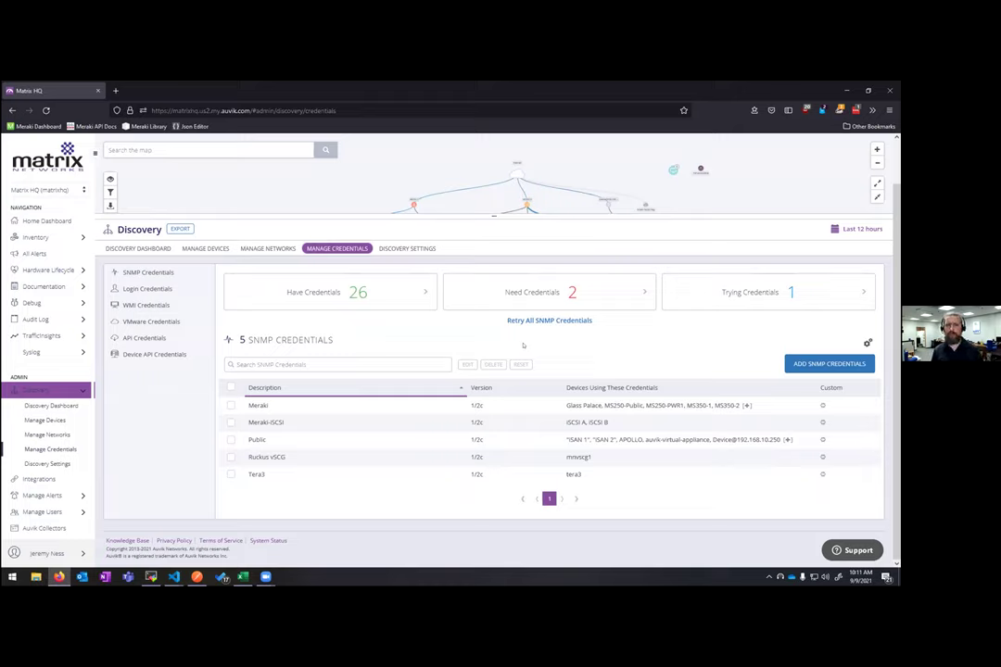
Show the three saved Telnet/SSH and SSH login credentials.
click(147, 288)
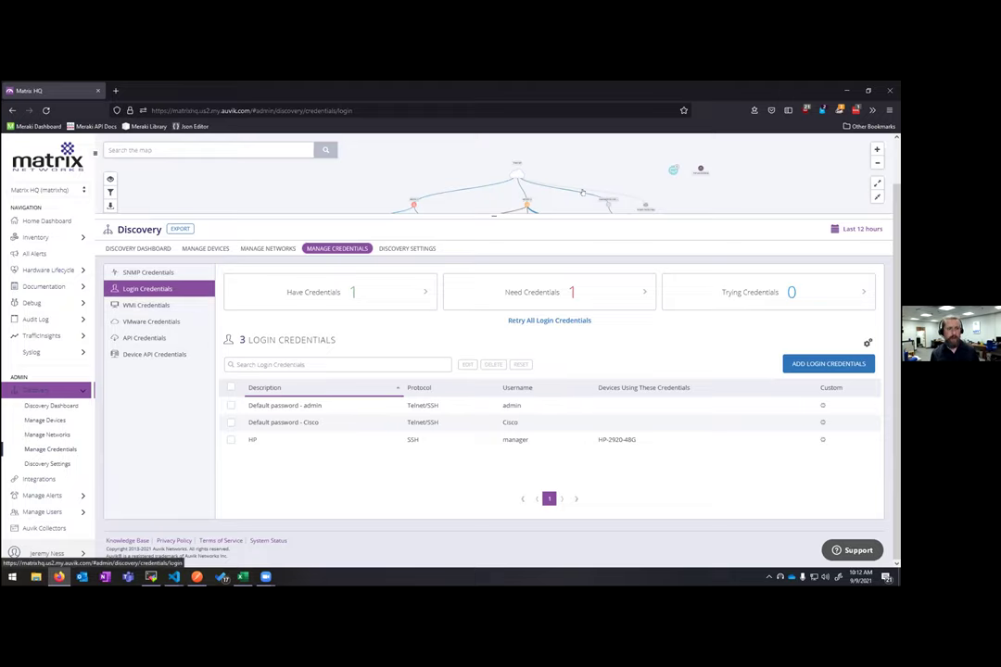
Enlarge the topology map, view the single WMI Listener credential, then list the VMware credentials.
drag(521, 212, 505, 313)
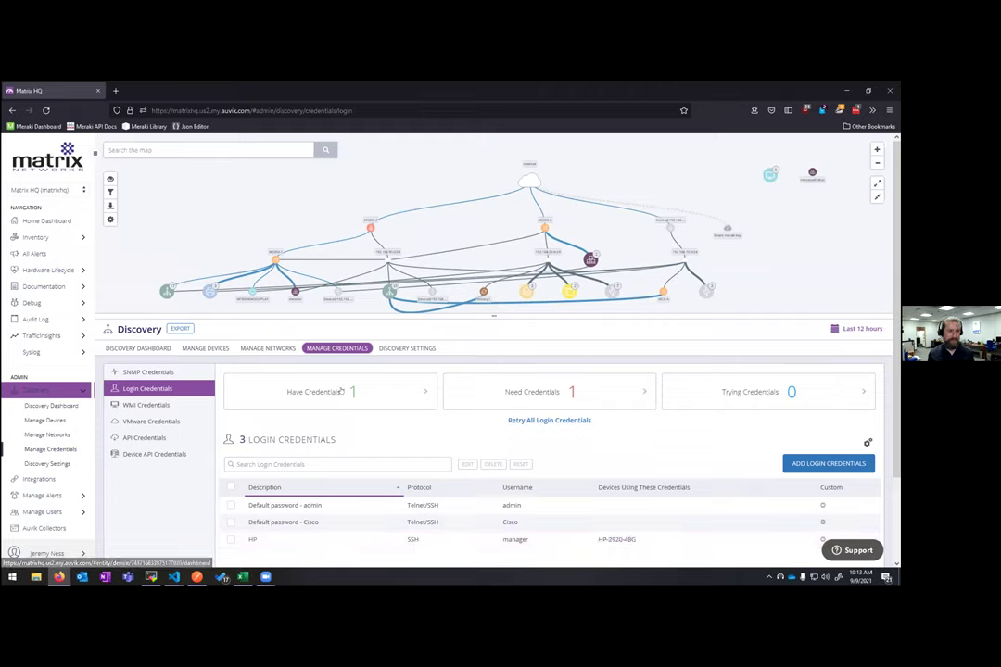
click(135, 406)
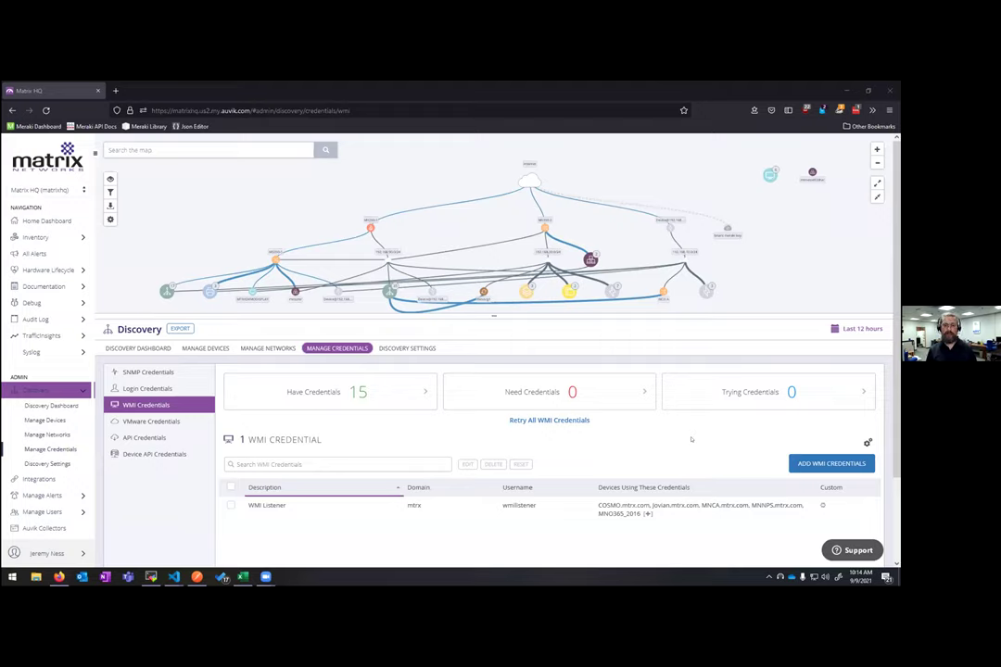
click(169, 421)
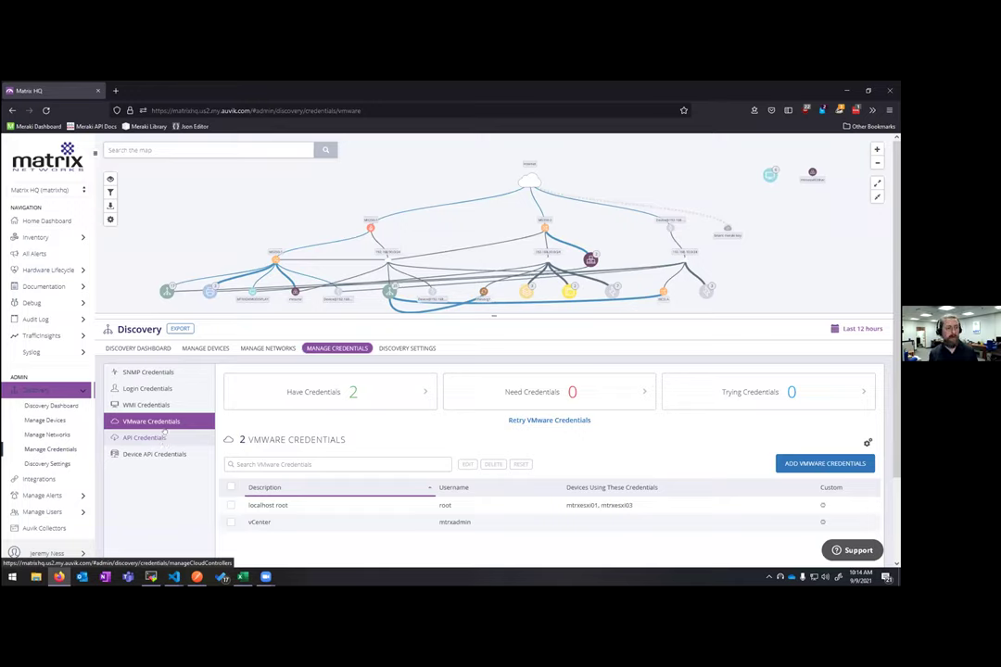
Return to the three login credentials list, then go back to the routed networks list.
click(156, 389)
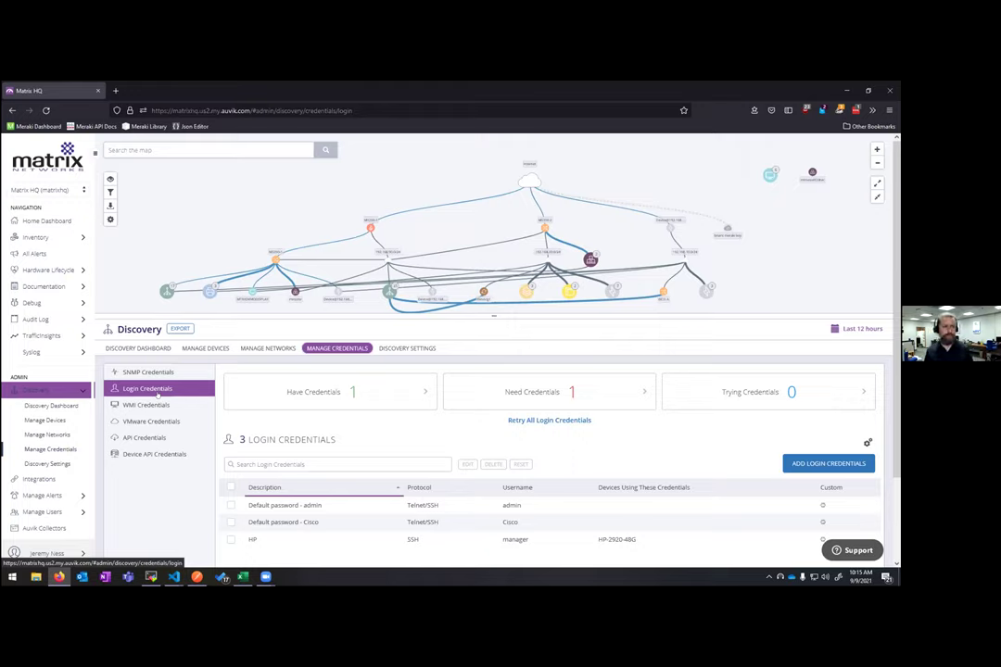
click(52, 435)
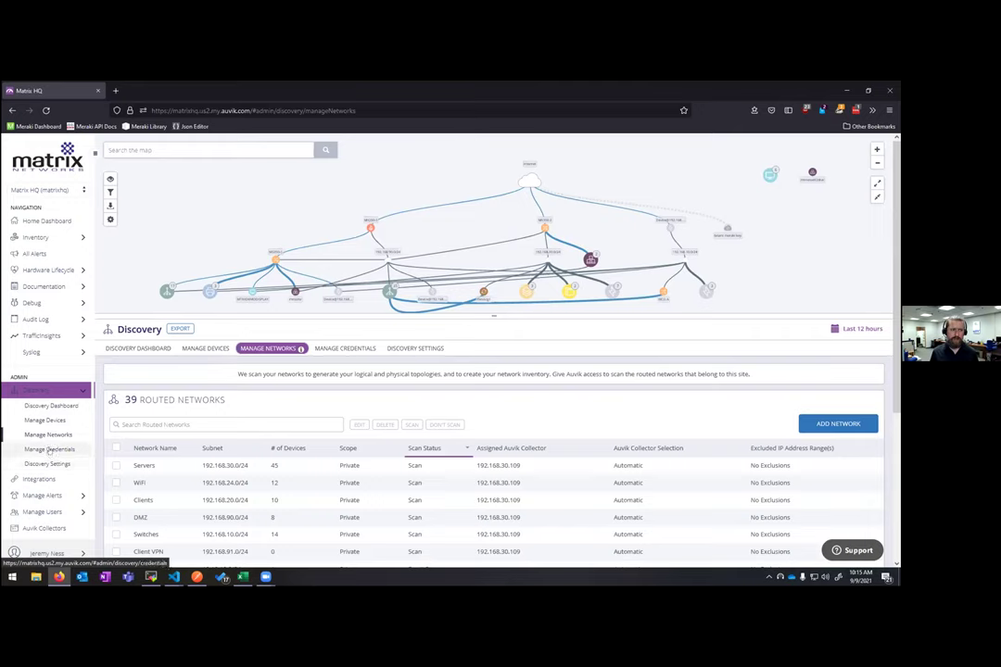
Open Global Discovery Settings and scroll through its 180-second scan and 10-day deletion values.
click(49, 450)
click(46, 463)
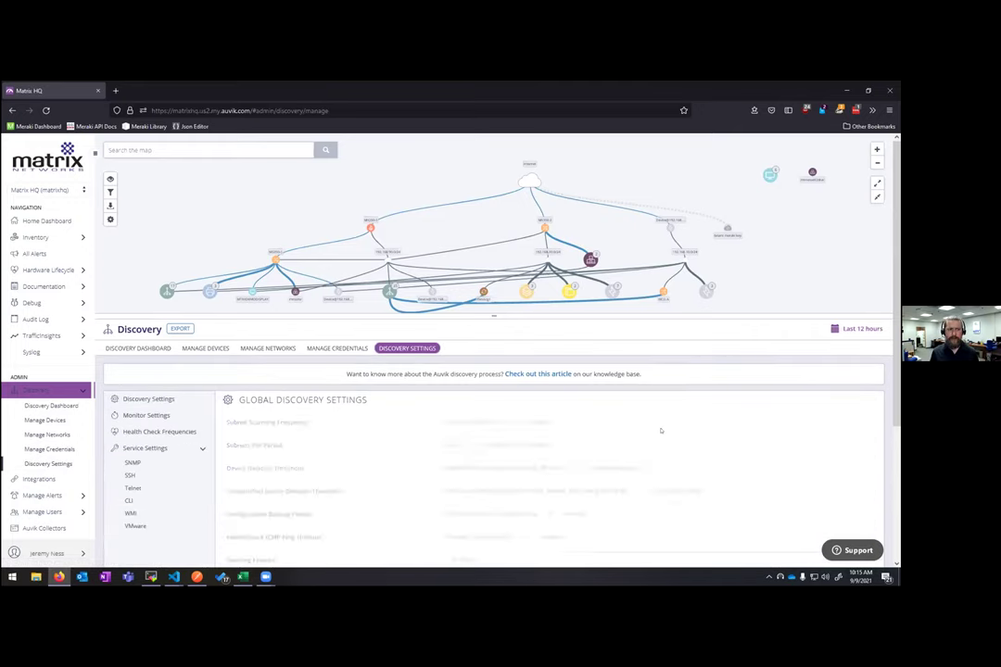
scroll(661, 430, down, 2)
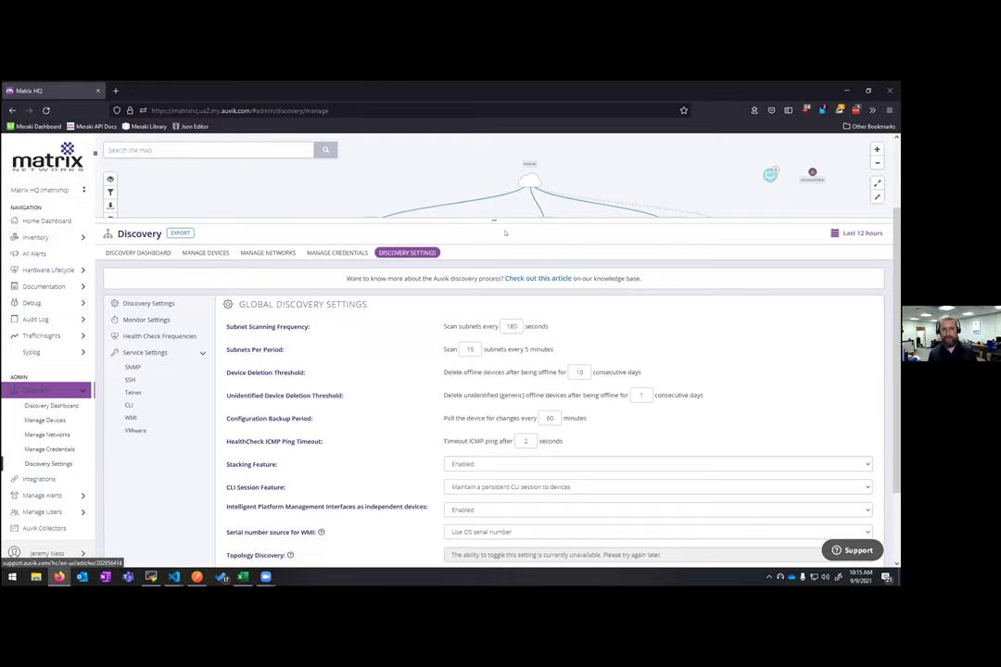
Show the Matrix HQ dashboard with a larger widget panel, keeping the Last 12 hours range.
drag(459, 220, 468, 364)
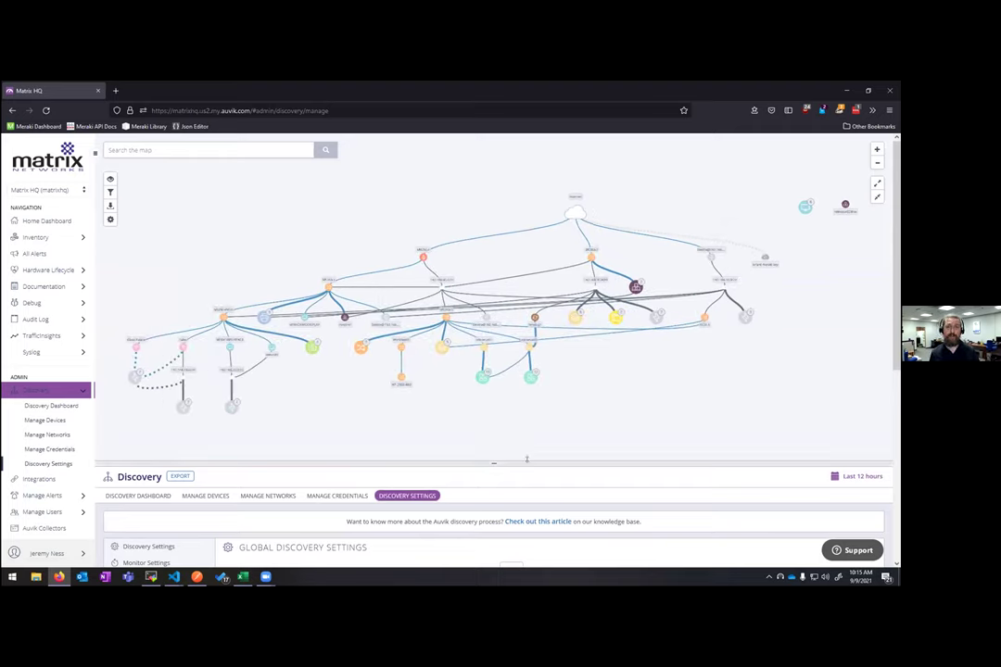
click(47, 220)
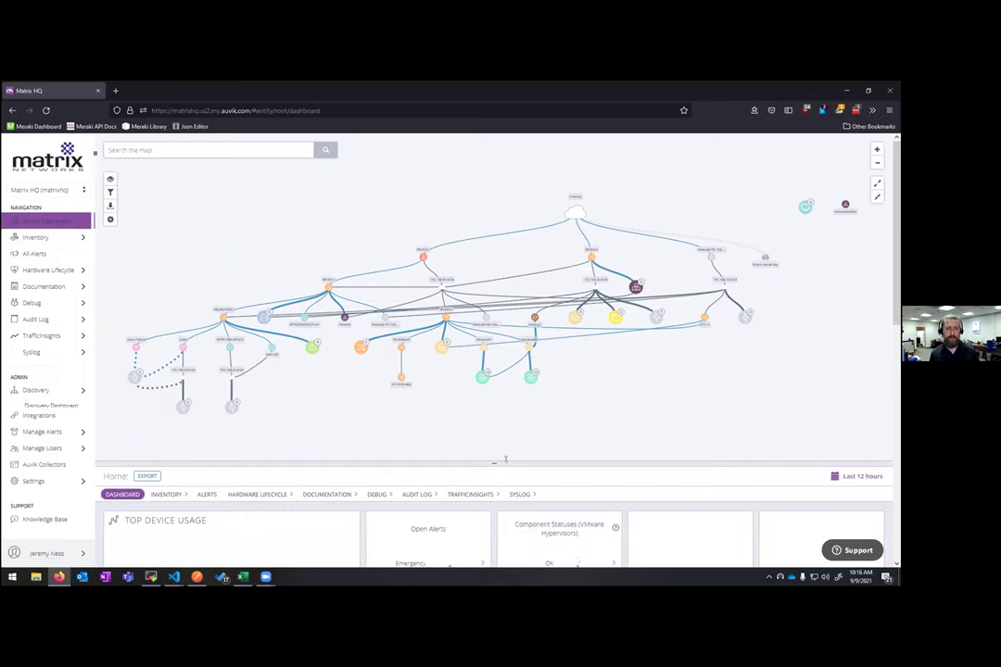
drag(508, 429, 508, 287)
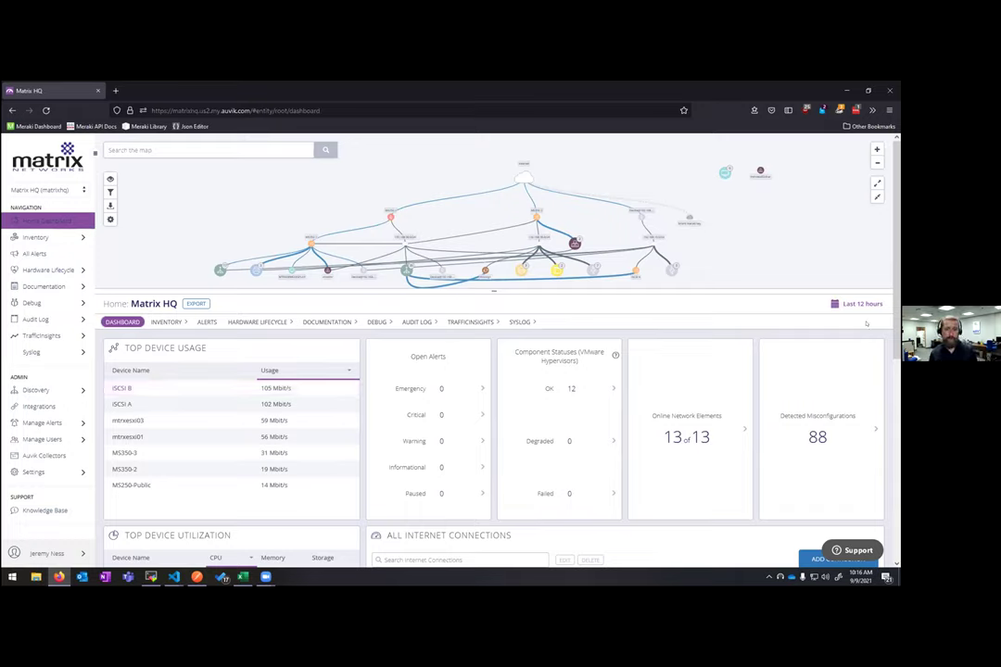
click(852, 304)
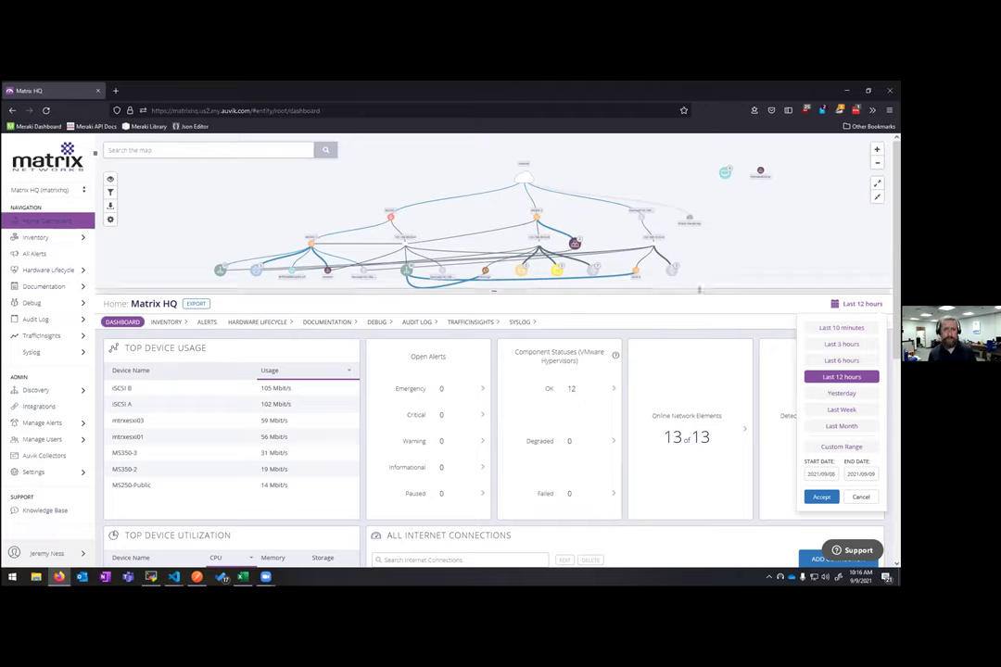
click(168, 387)
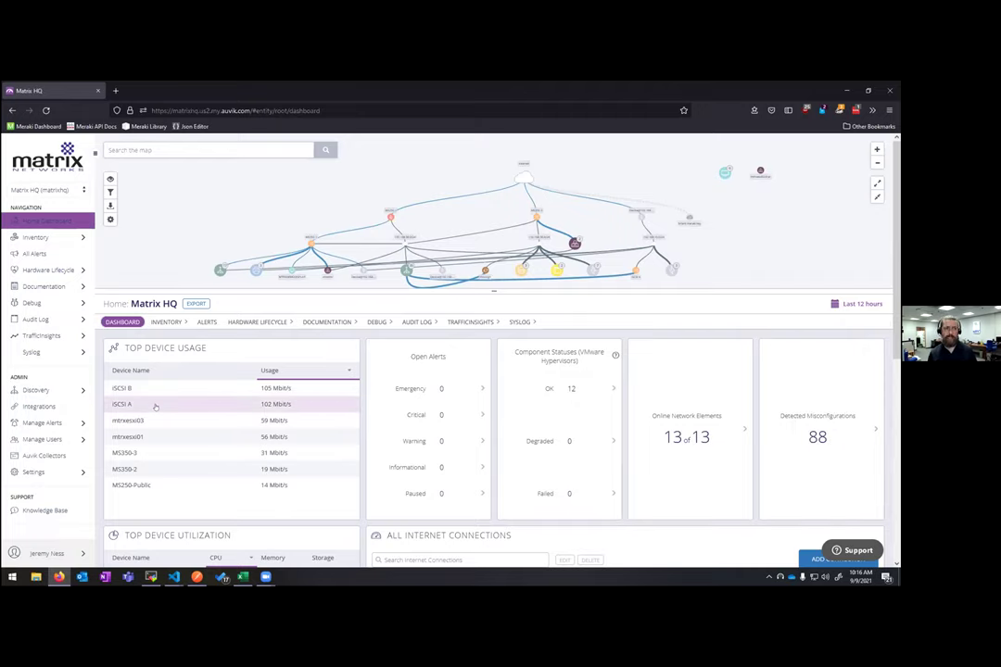
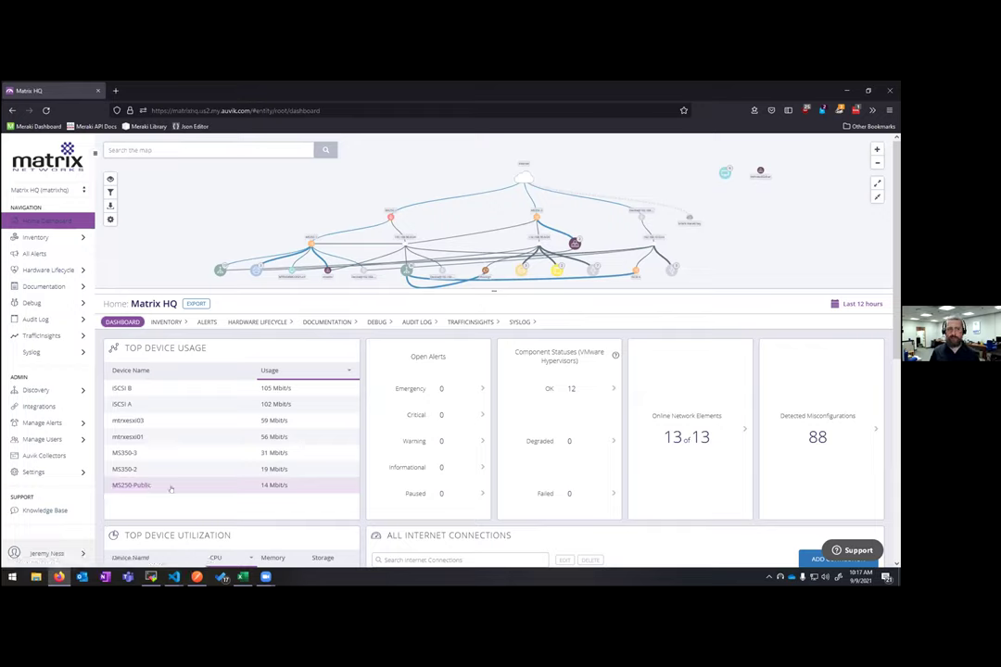
click(863, 305)
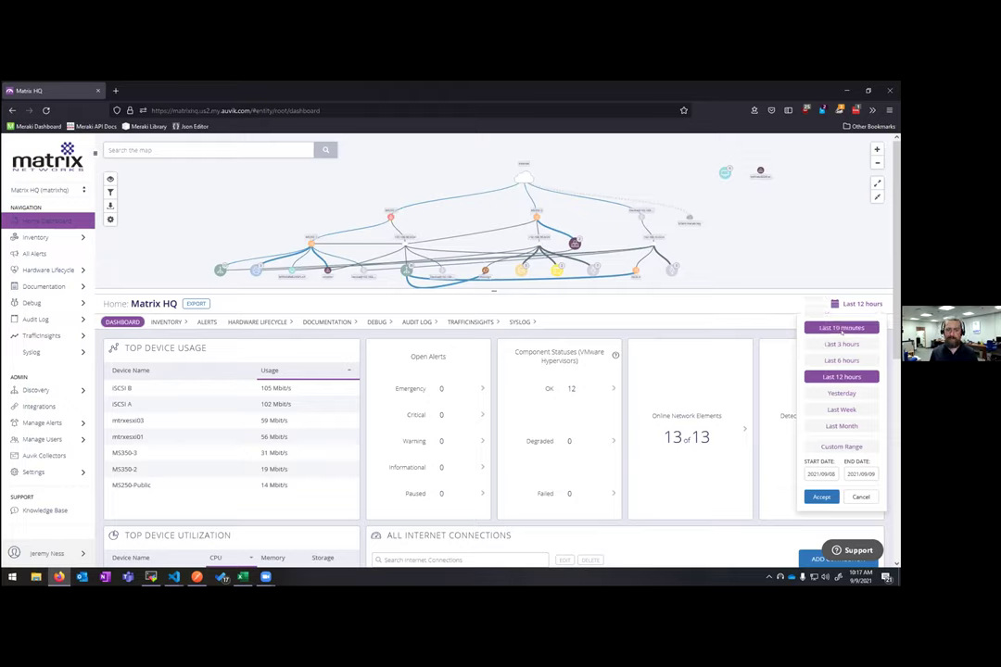
click(664, 311)
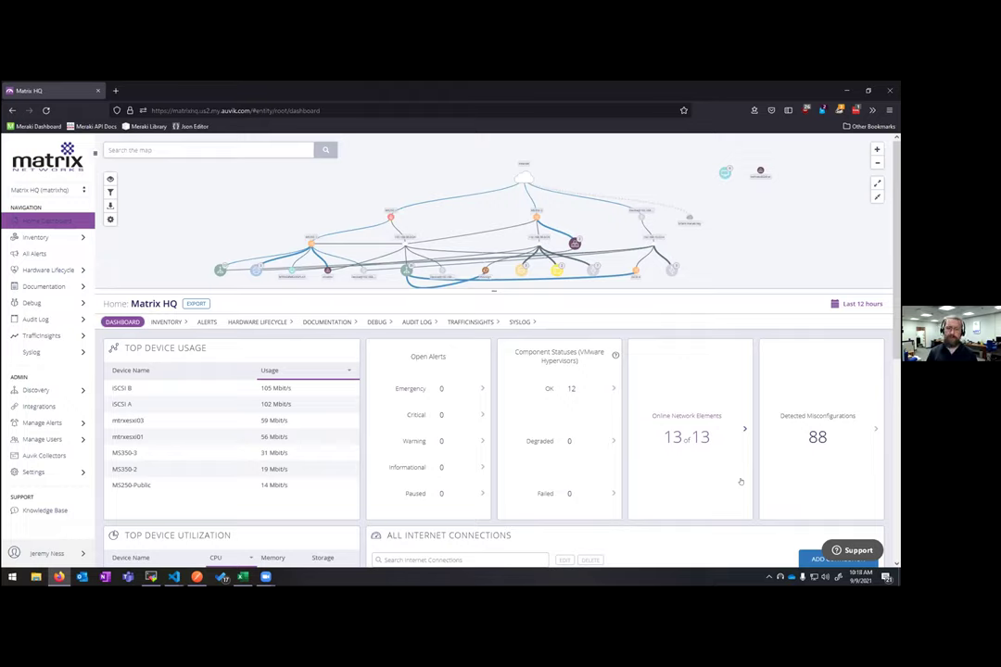
Open the 88 detected misconfigurations on the Matrix HQ dashboard and sort them by Severity.
click(820, 432)
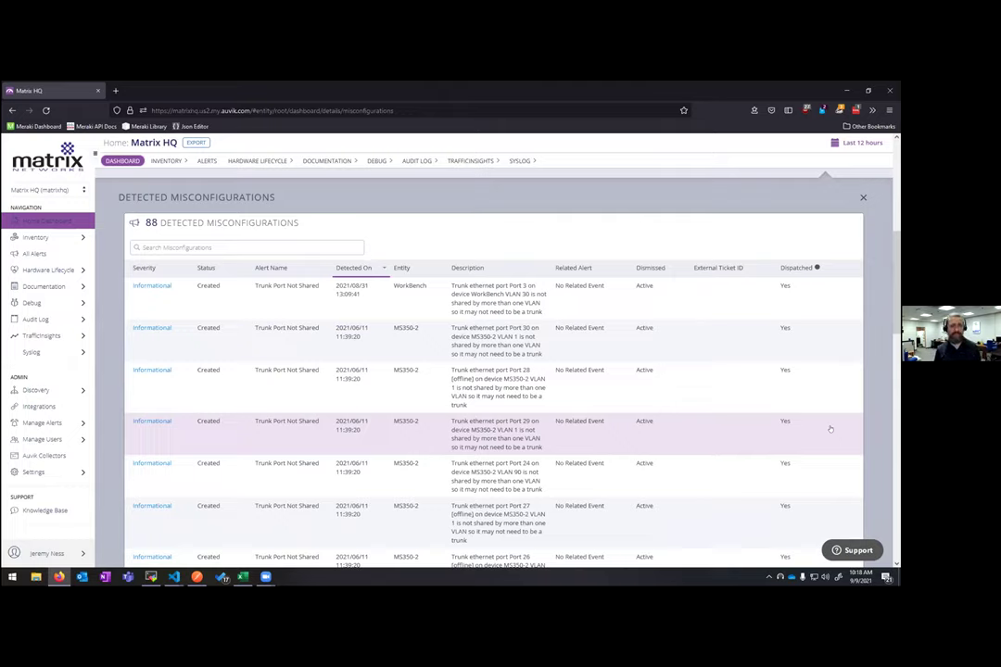
click(143, 268)
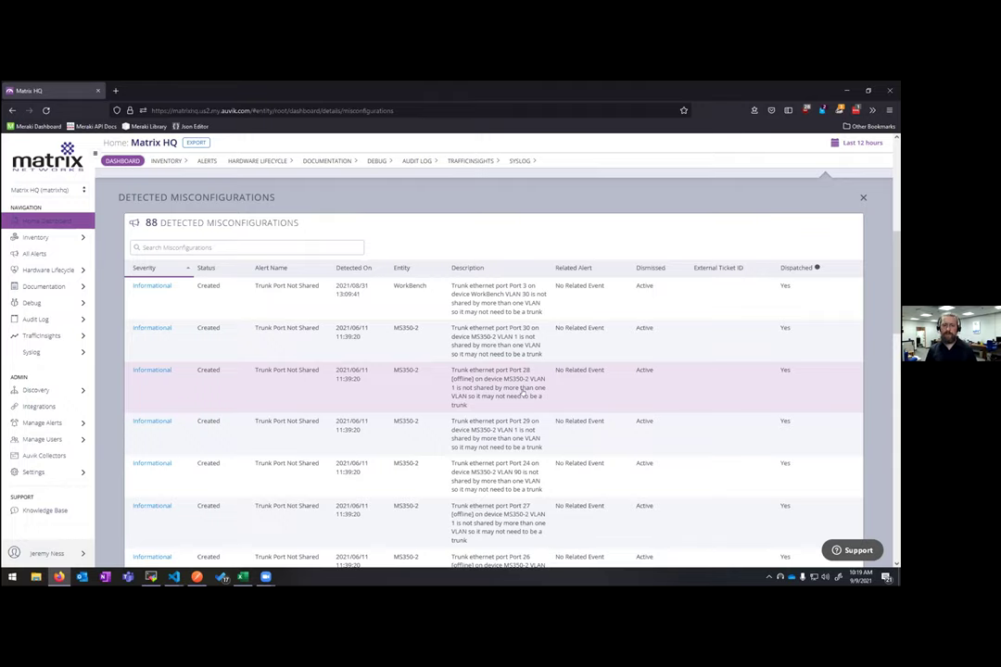
Close the misconfiguration panel, review All Internet Connections and SSL VPN Services, then return to the top.
click(863, 197)
scroll(732, 445, up, 1)
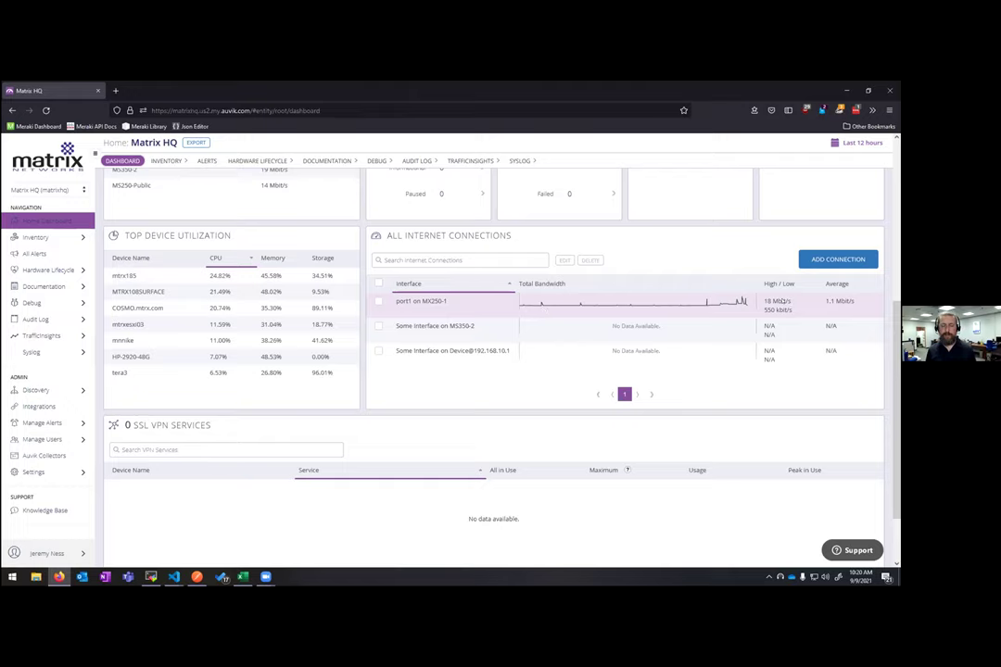
scroll(349, 420, down, 2)
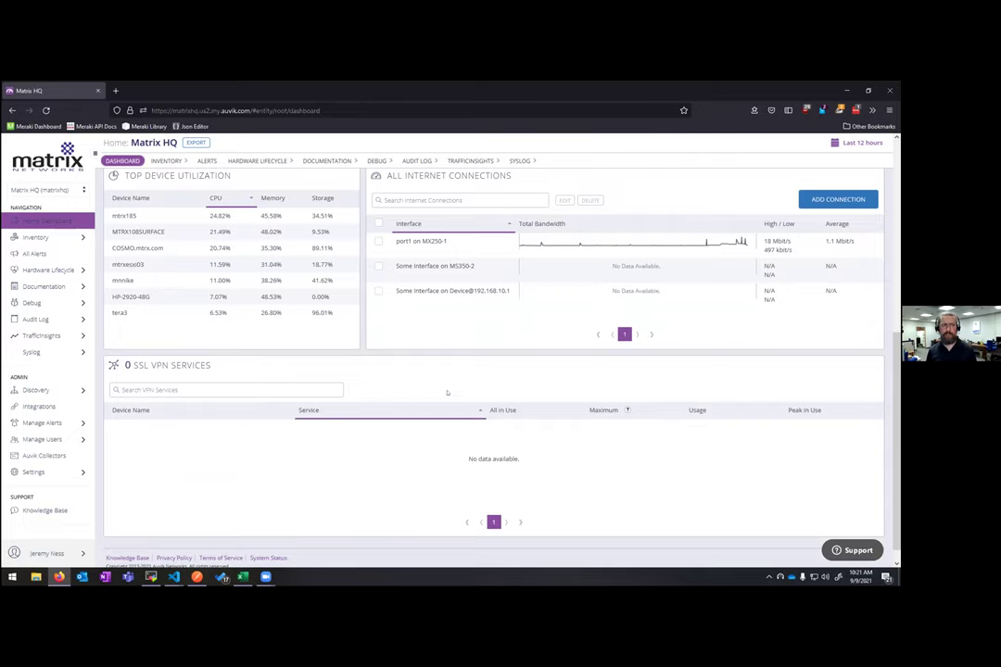
scroll(447, 393, up, 5)
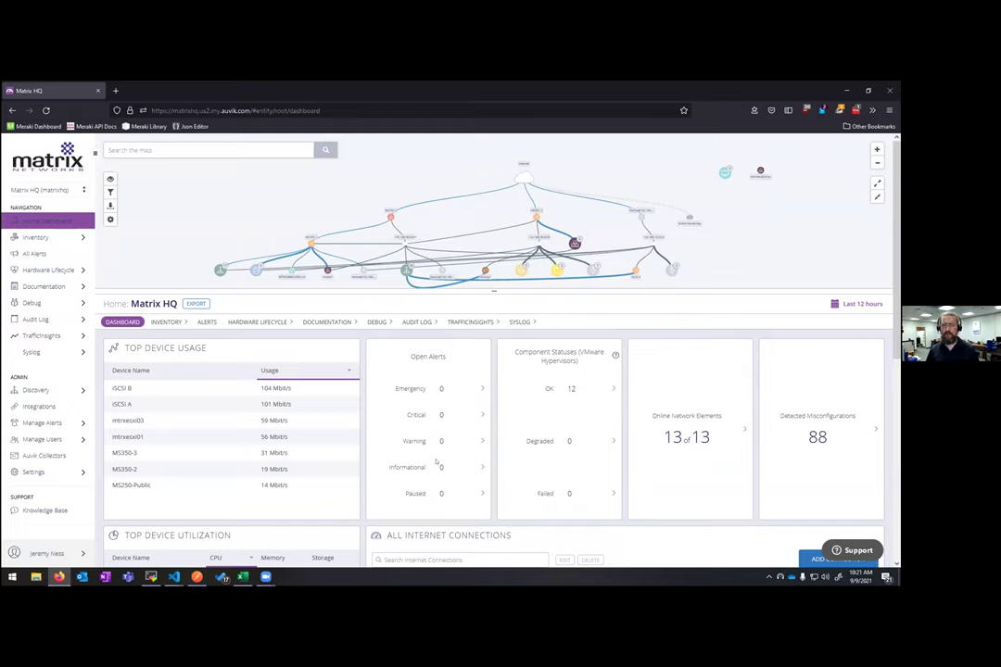
Open the Inventory list of 75 networks and page to page 3 of routed subnets and VLANs.
click(35, 237)
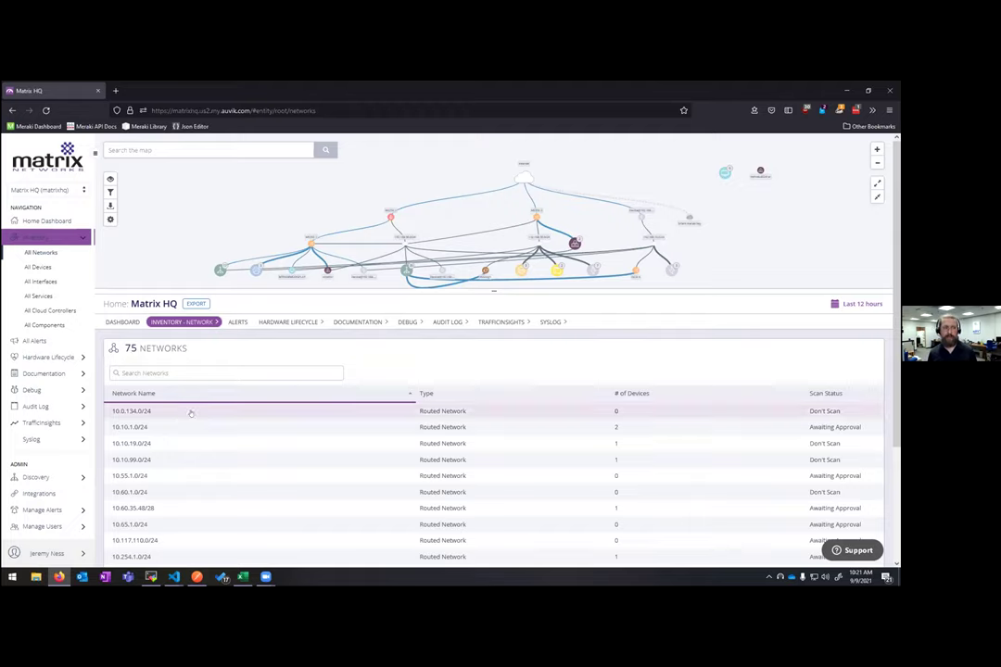
click(196, 372)
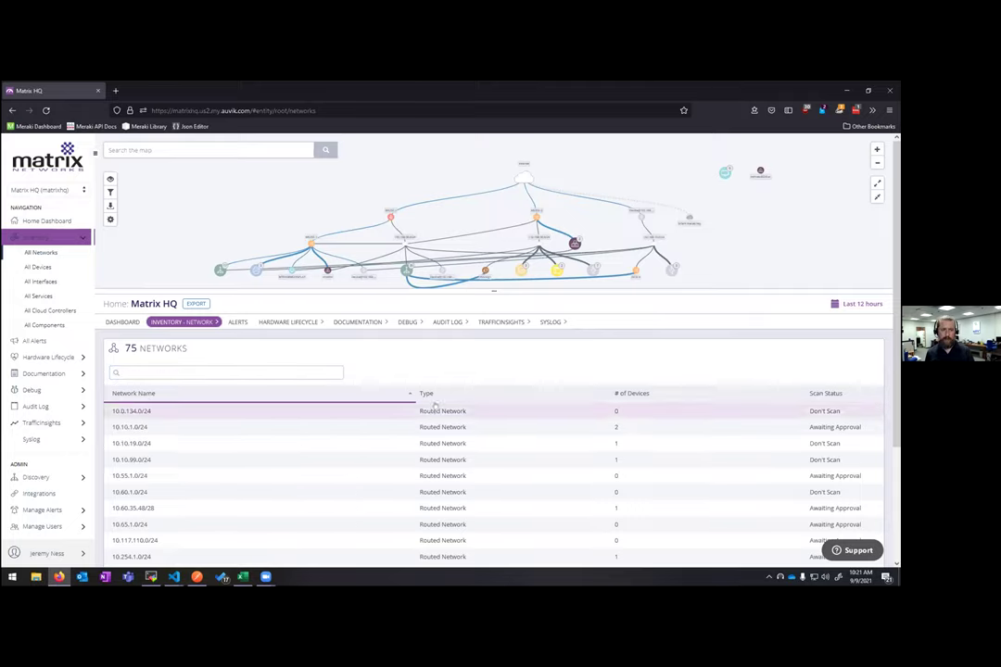
scroll(449, 403, down, 3)
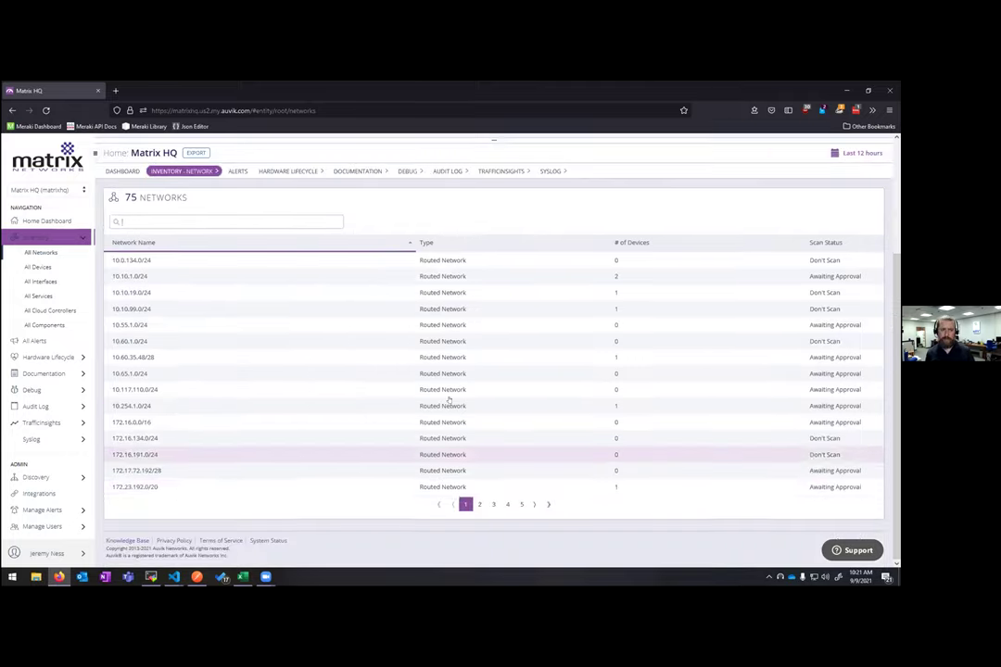
click(507, 505)
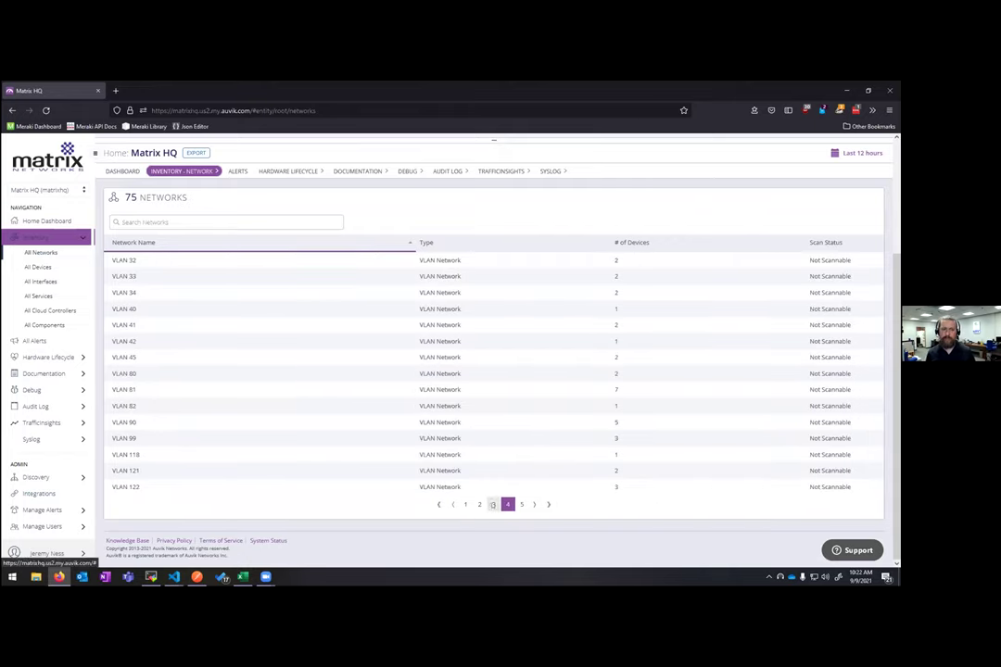
key(alt+Left)
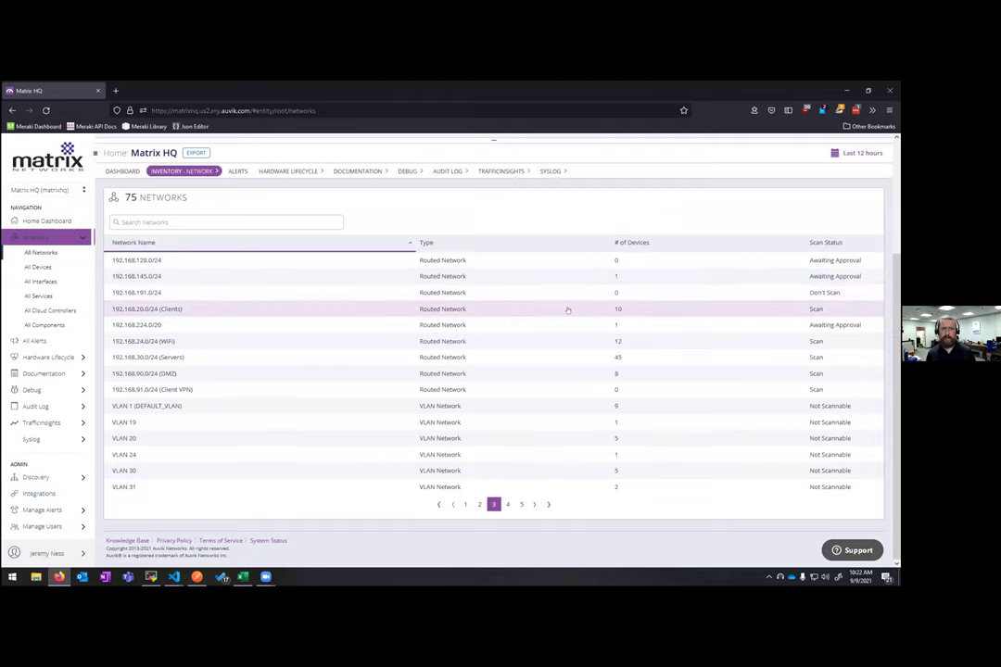
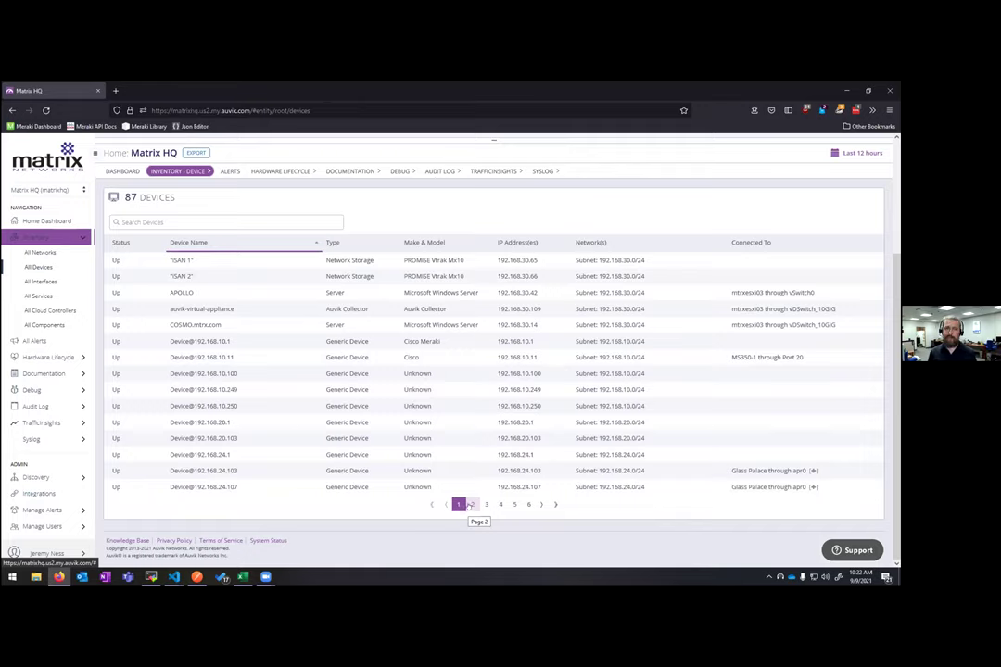
Page through the 87-device list (pages 2, 3 and 4), then list all 719 interfaces.
click(471, 504)
click(486, 504)
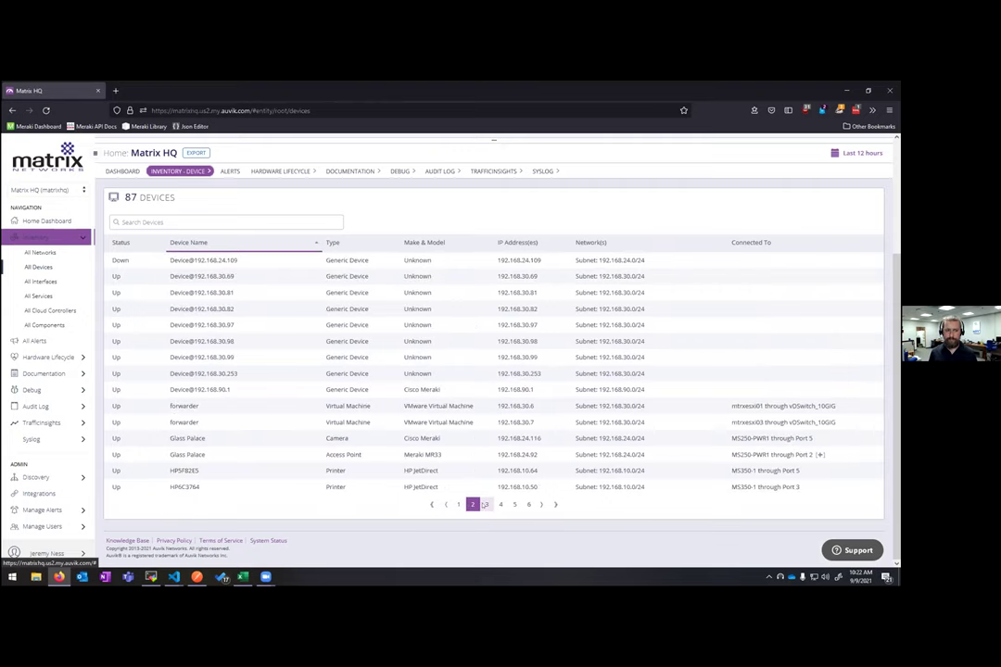
click(471, 529)
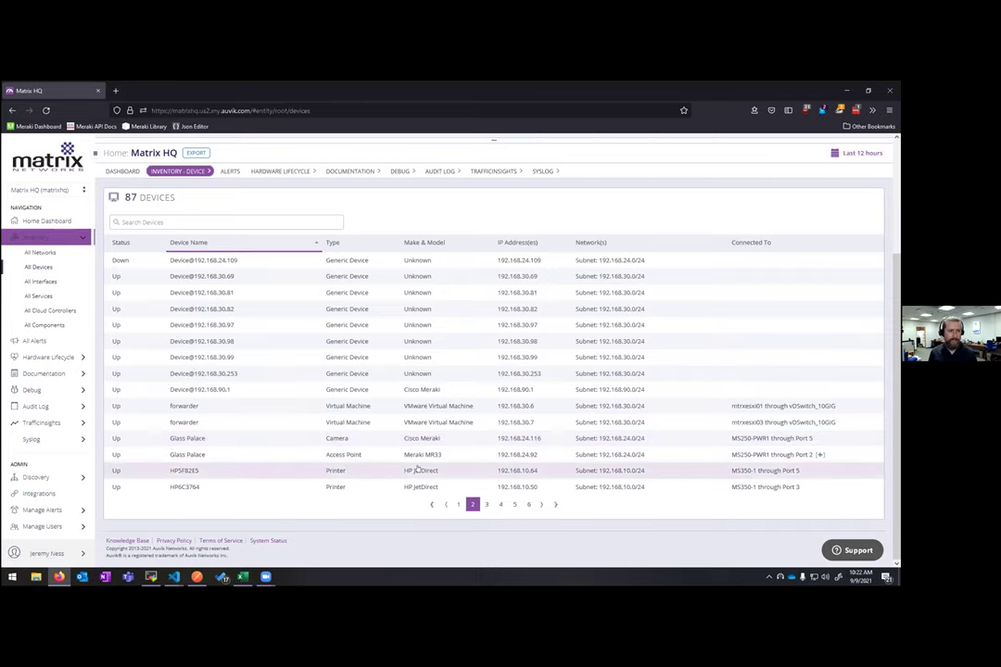
click(486, 504)
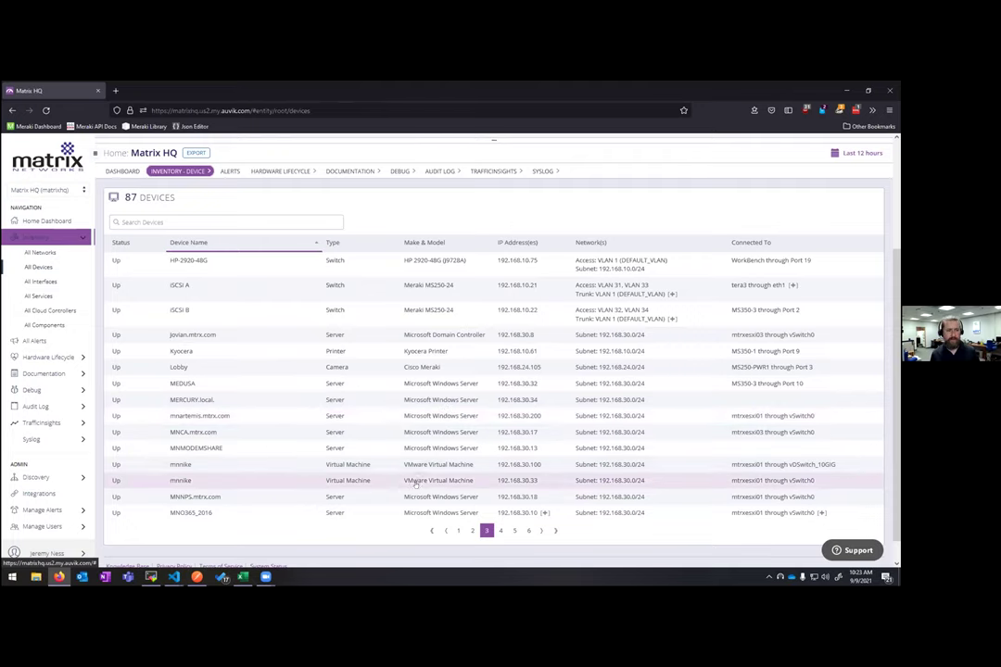
click(499, 530)
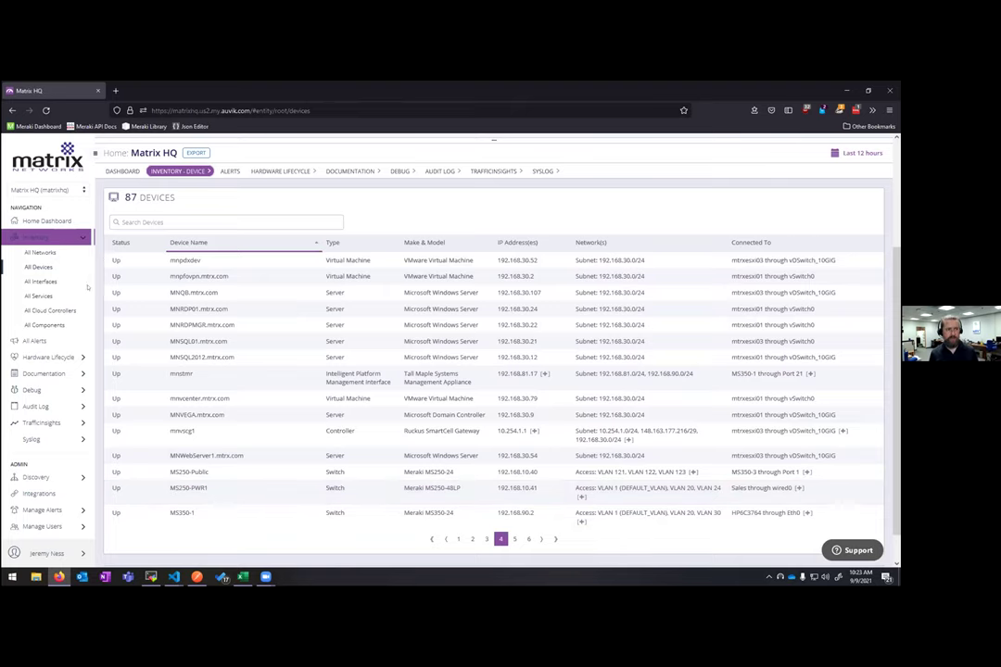
click(41, 281)
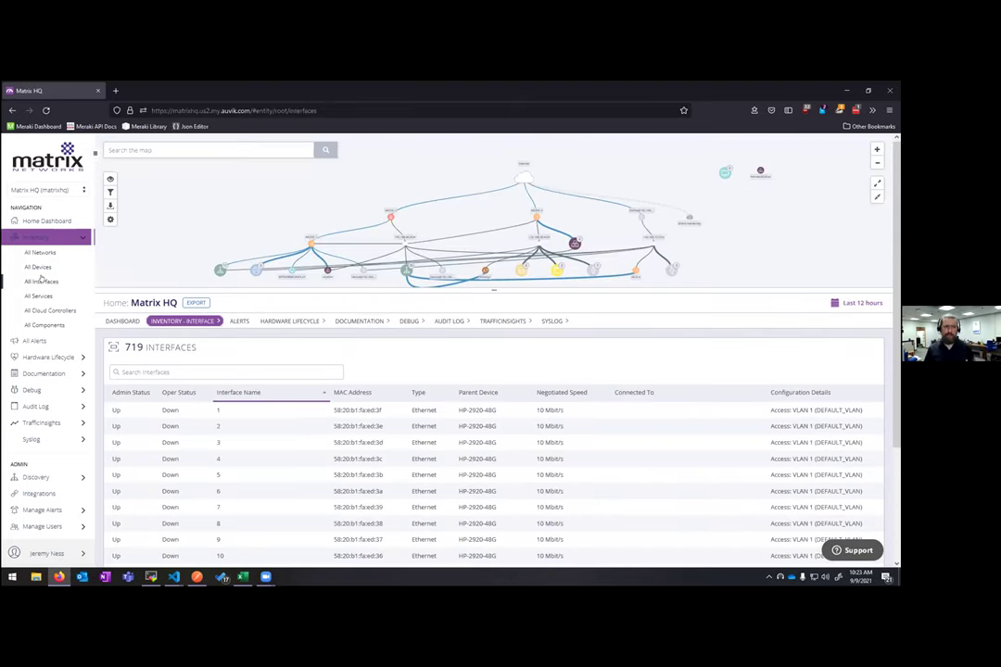
Move the interface list to page 5, then page 8, and start a search of the interfaces.
scroll(440, 454, down, 2)
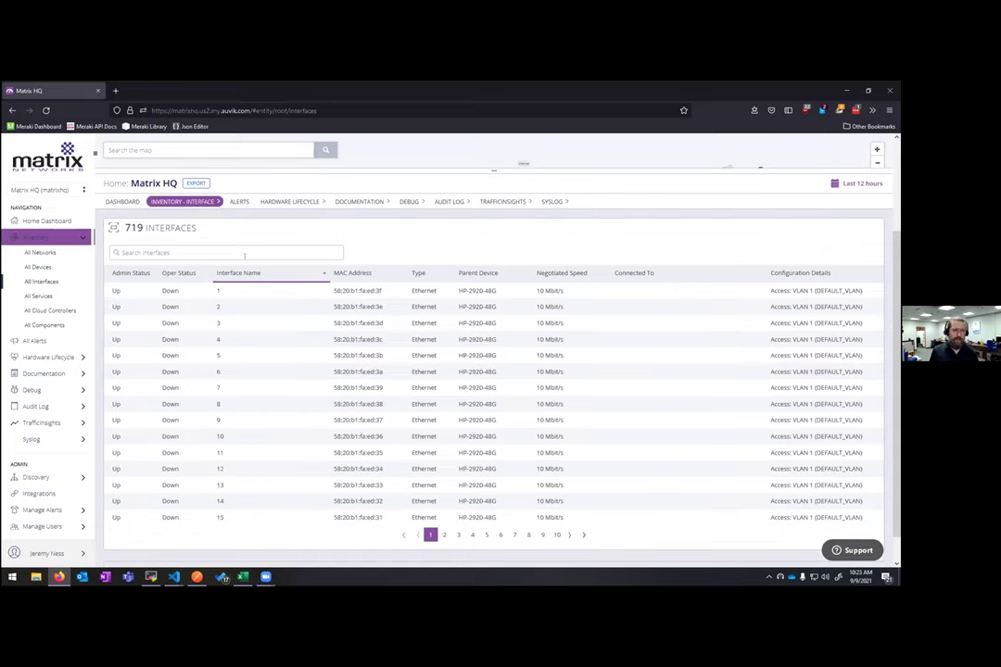
click(485, 535)
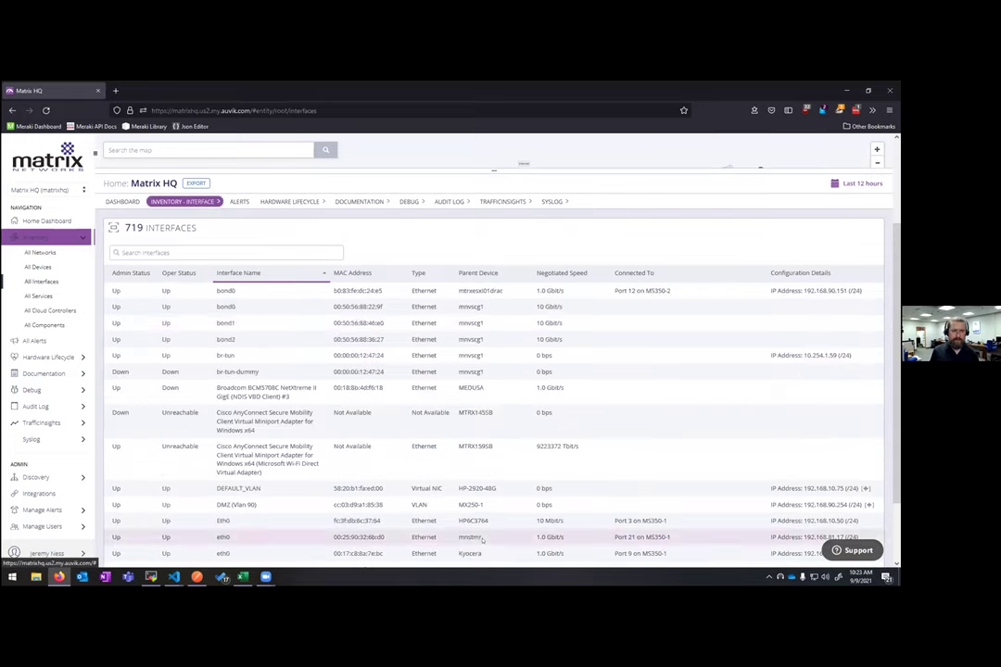
scroll(343, 523, down, 2)
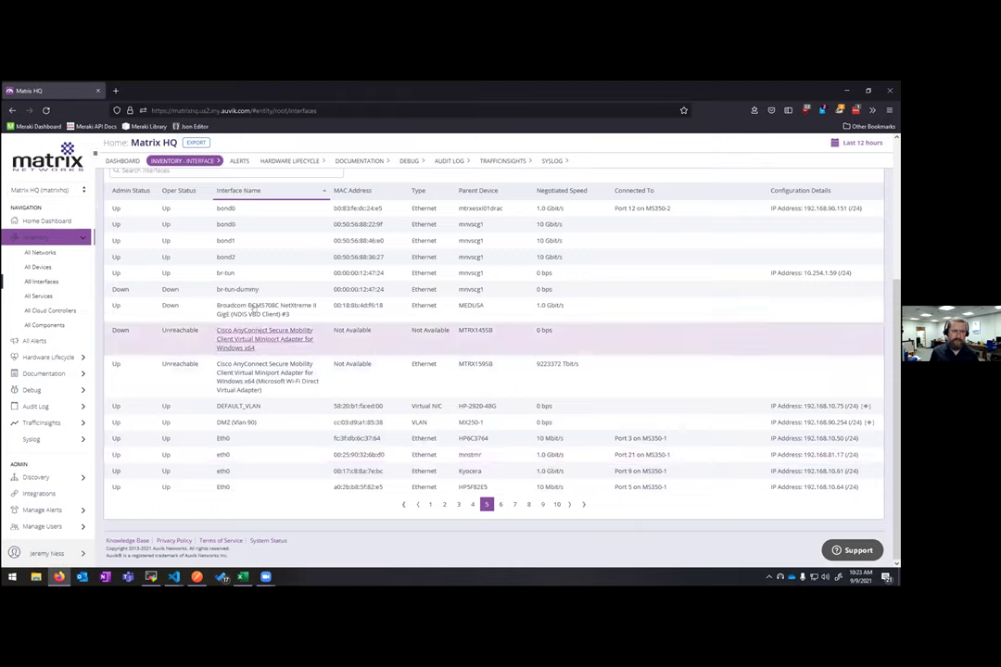
click(527, 504)
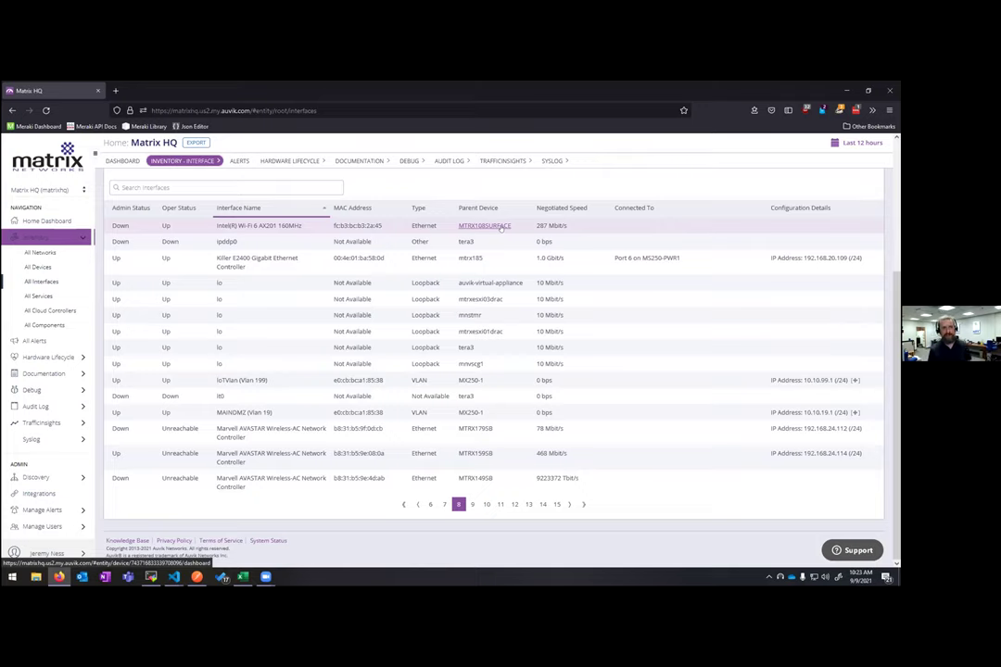
scroll(501, 228, up, 3)
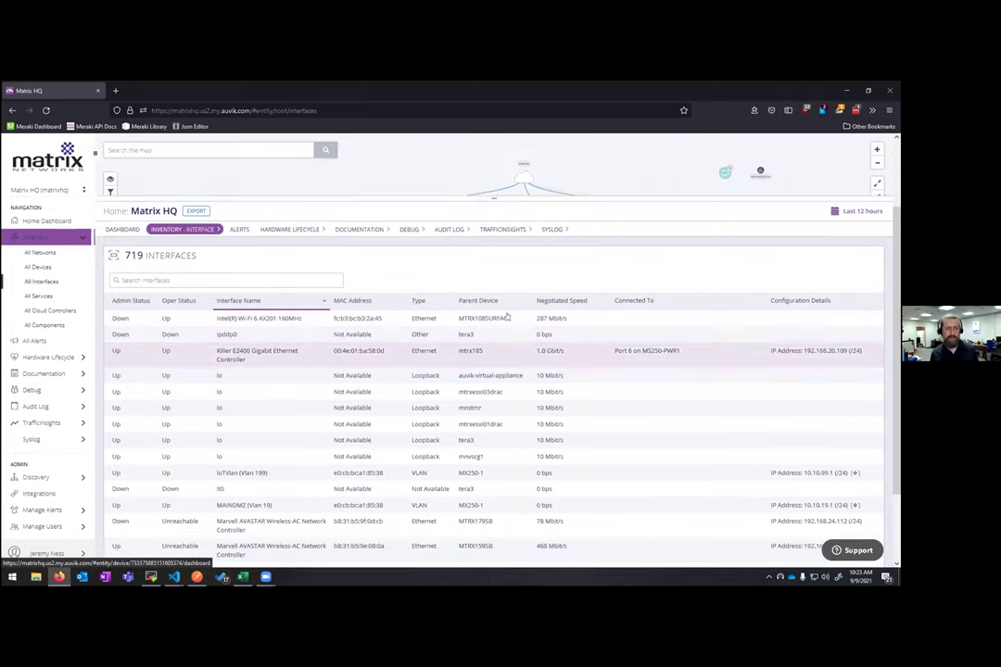
click(276, 307)
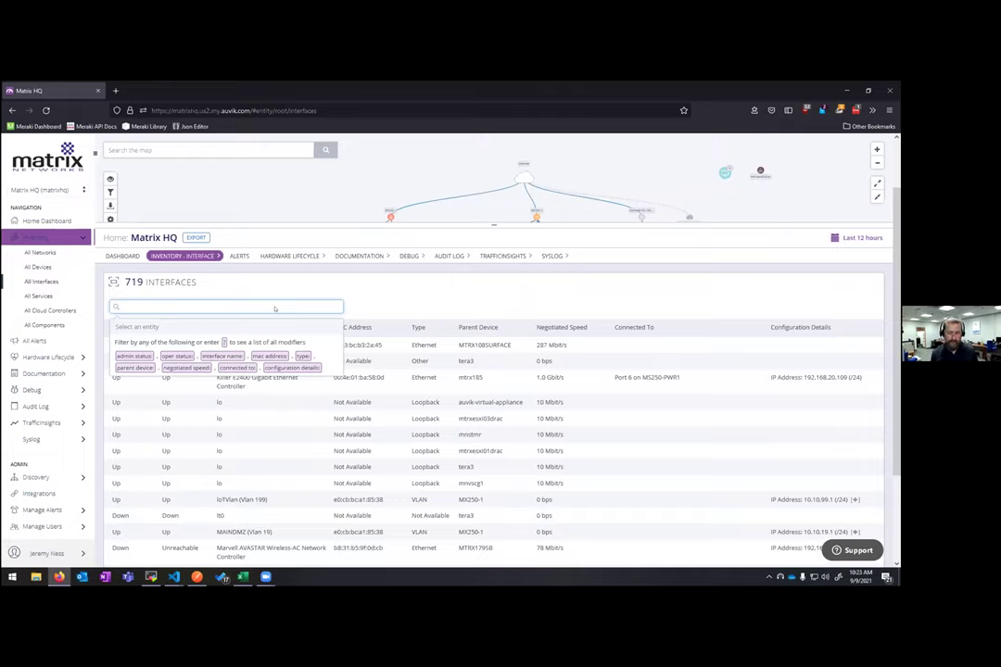
Try searching mtrx108, then filter by type Virtual NIC (11 interfaces) and remove that filter.
text(mtrx108)
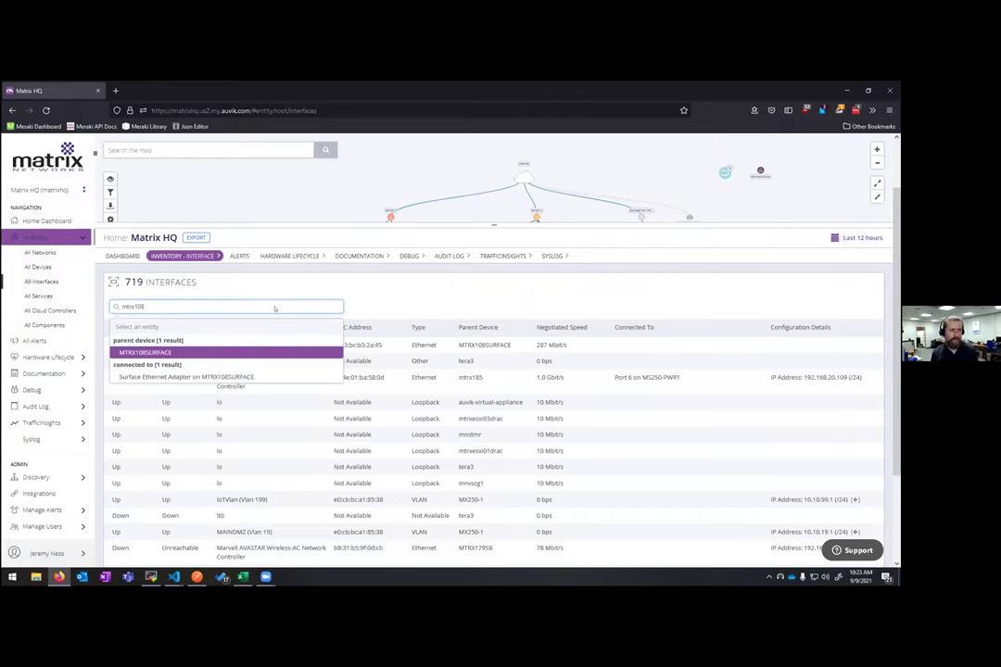
click(161, 308)
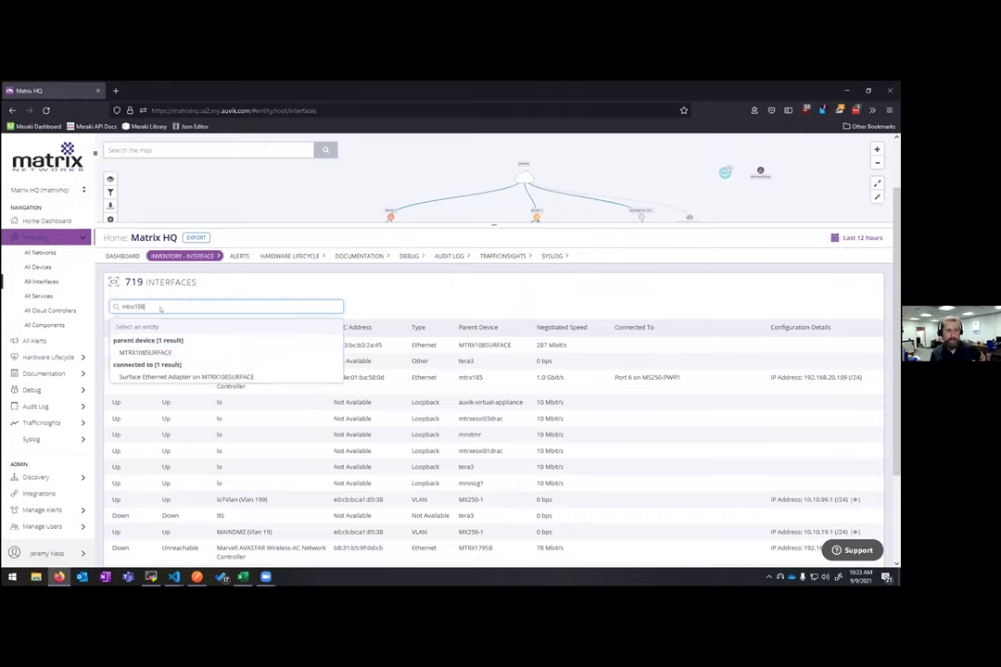
key(BackSpace)
key(BackSpace)
key(BackSpace)
key(BackSpace)
key(BackSpace)
key(BackSpace)
key(BackSpace)
text(?)
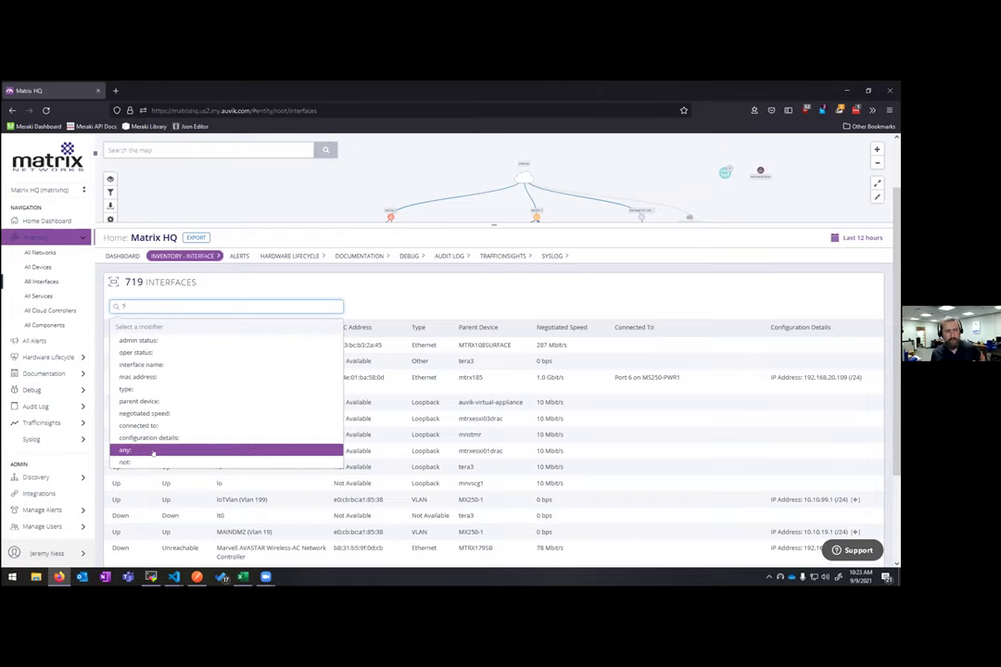
click(163, 390)
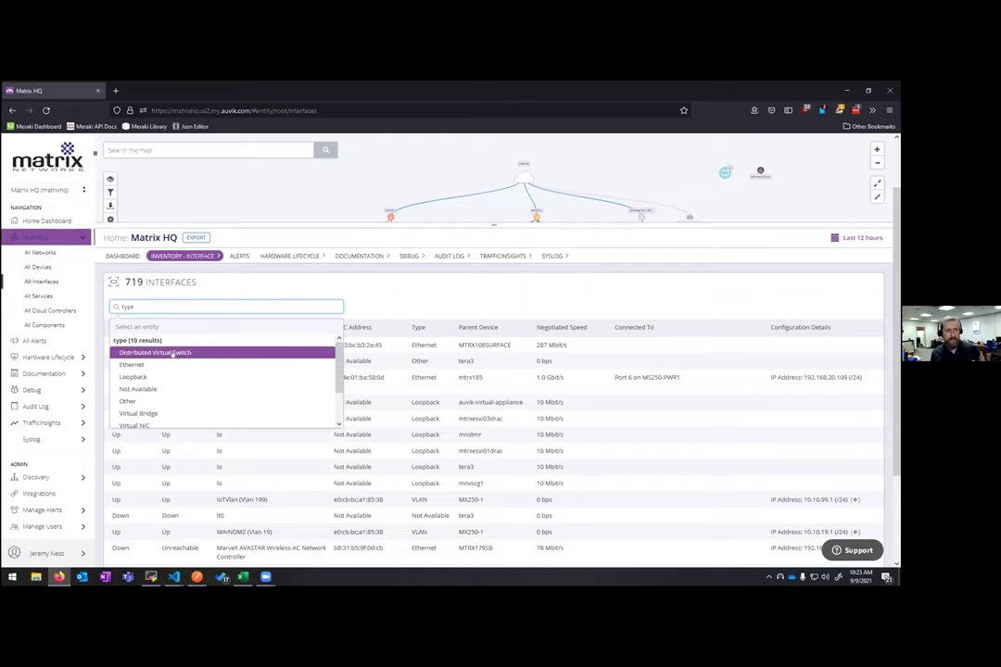
click(167, 422)
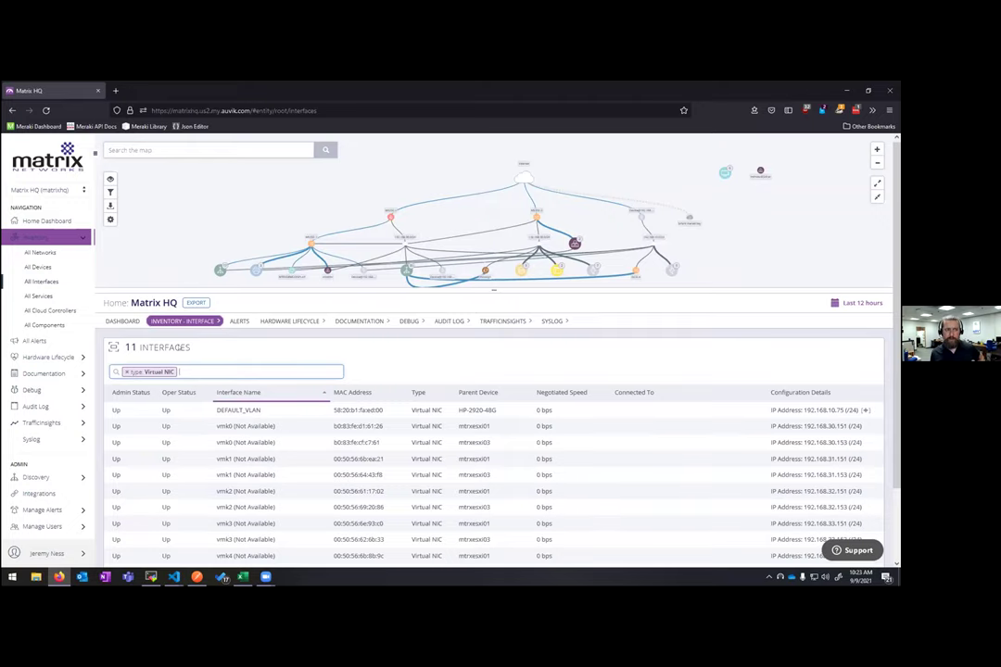
click(126, 372)
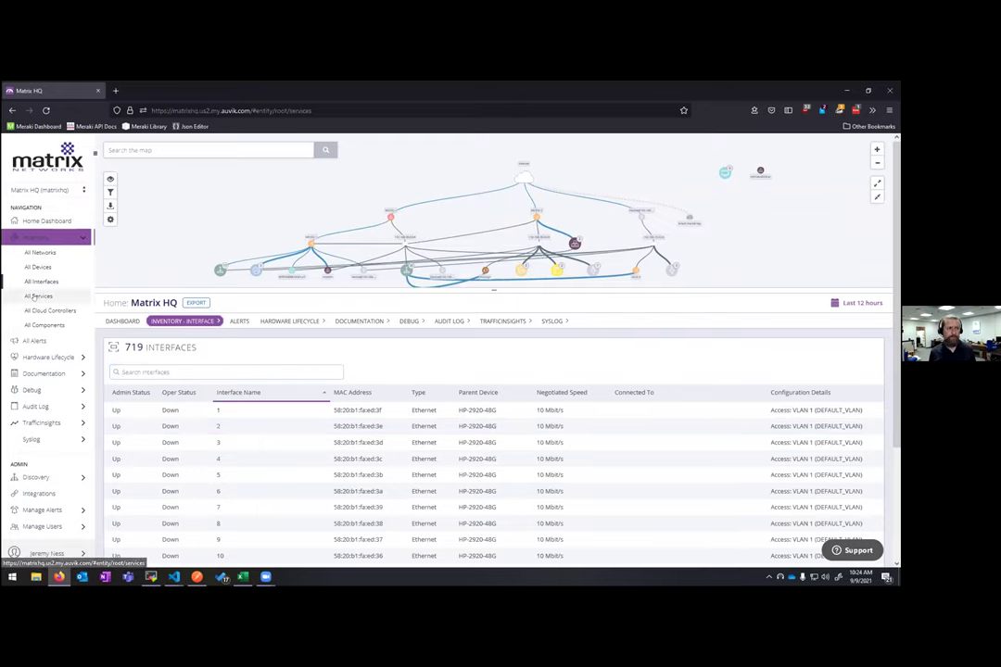
Open the DNS (Domain Name Server) service's two devices from All Services, then return to Inventory.
click(39, 295)
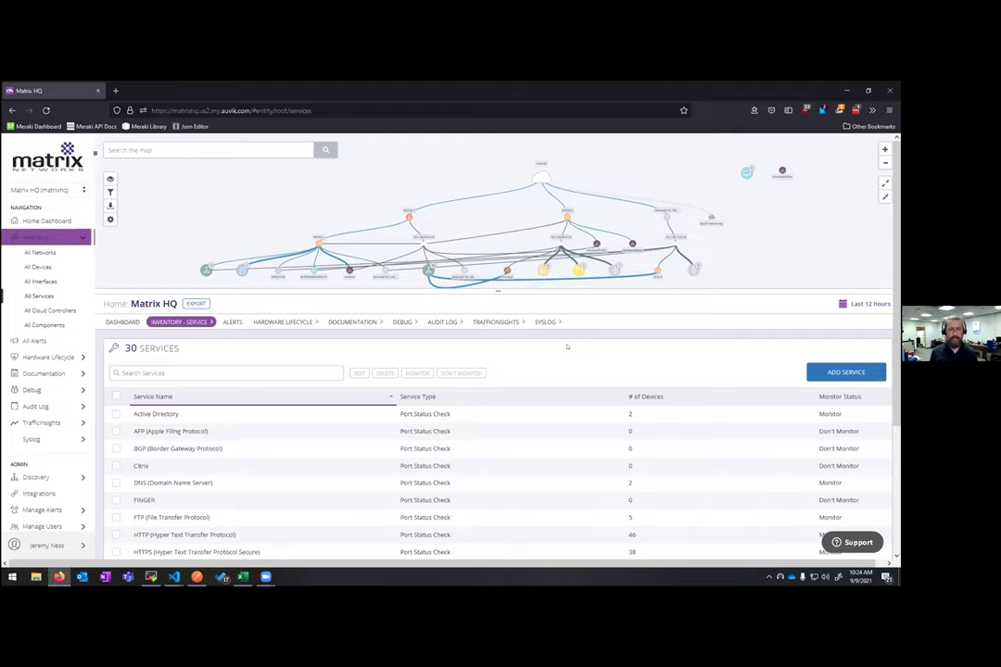
click(168, 482)
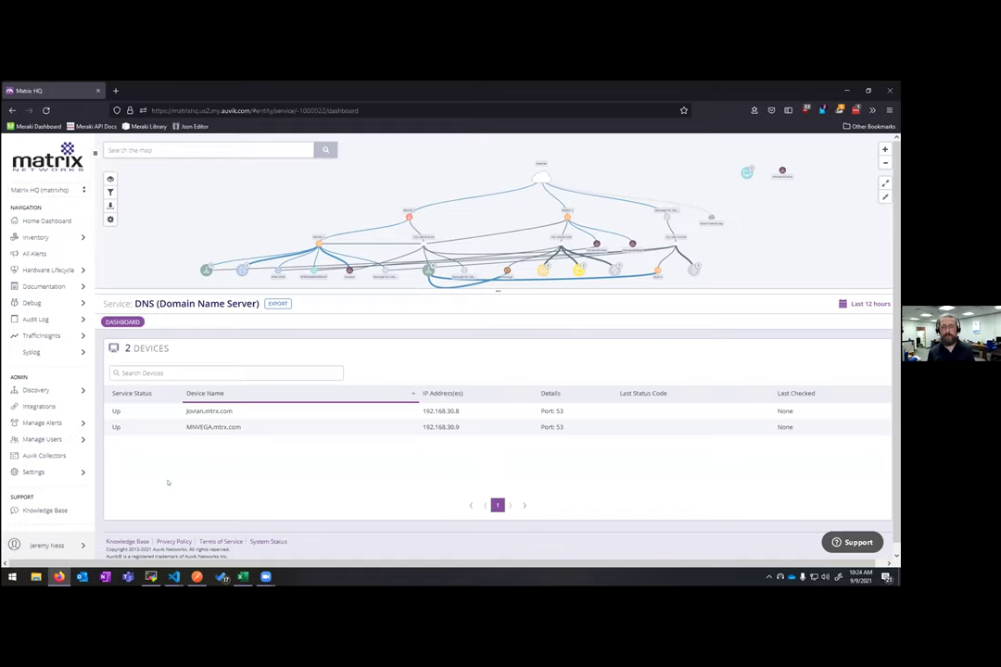
click(49, 239)
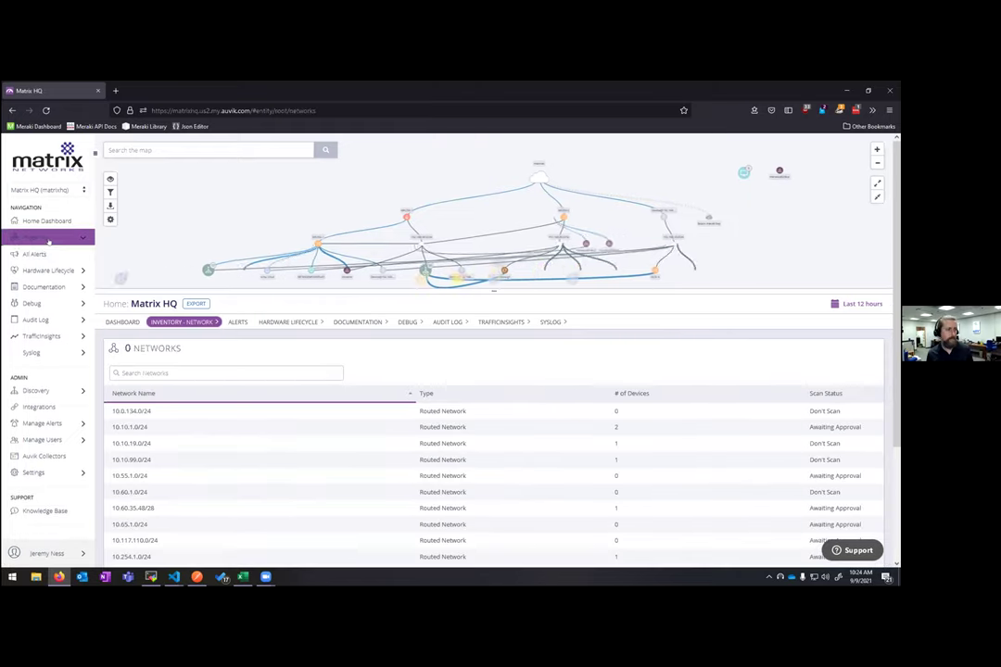
Open the RDP (Remote Desktop Protocol) service on page 2 of services and review its nine devices.
click(39, 296)
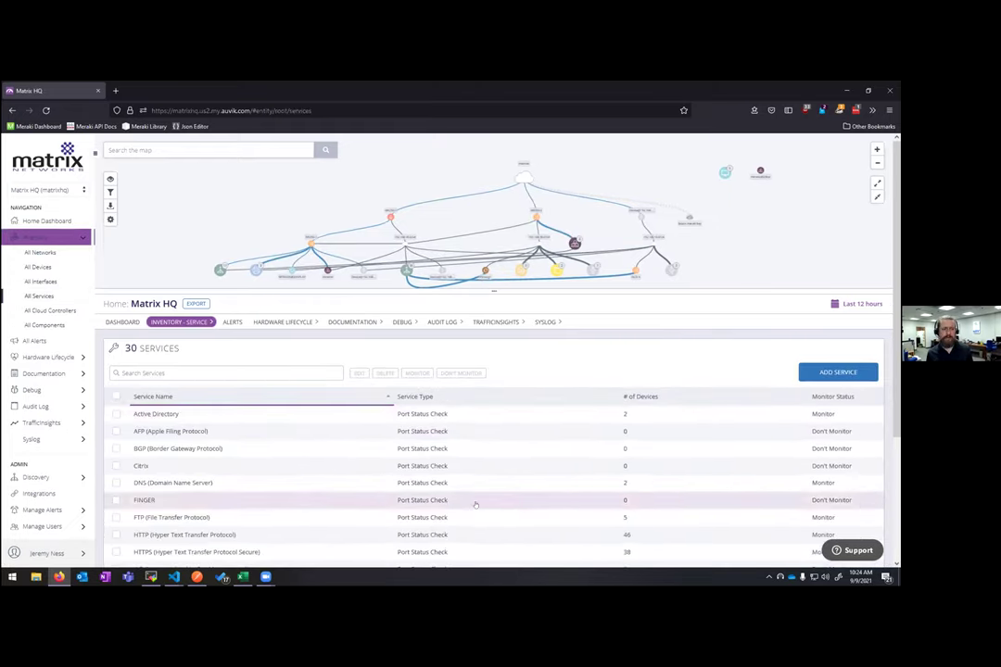
scroll(475, 505, down, 3)
click(501, 530)
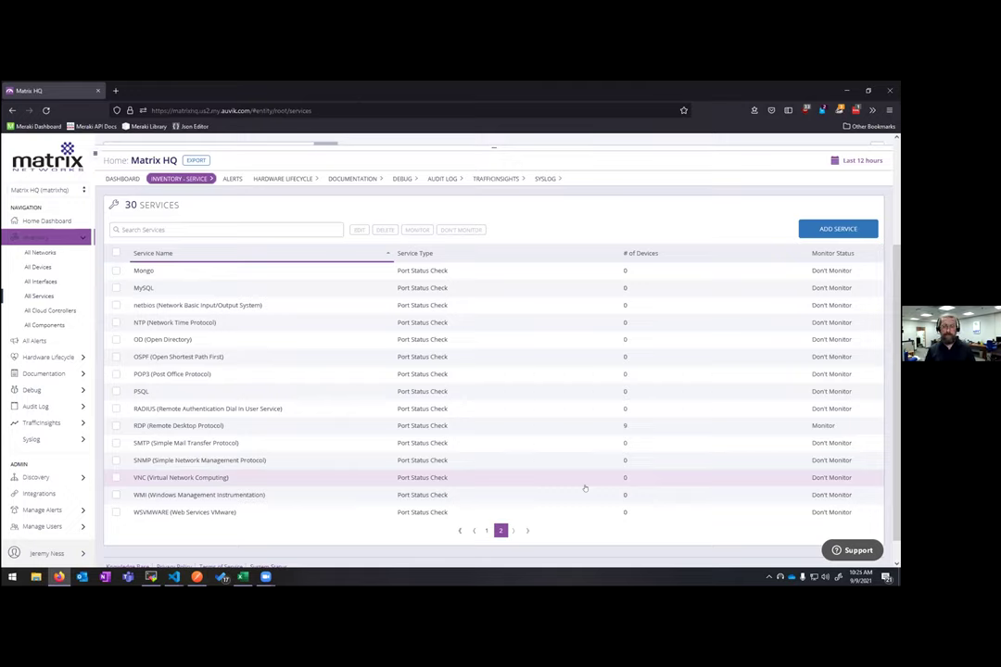
click(185, 426)
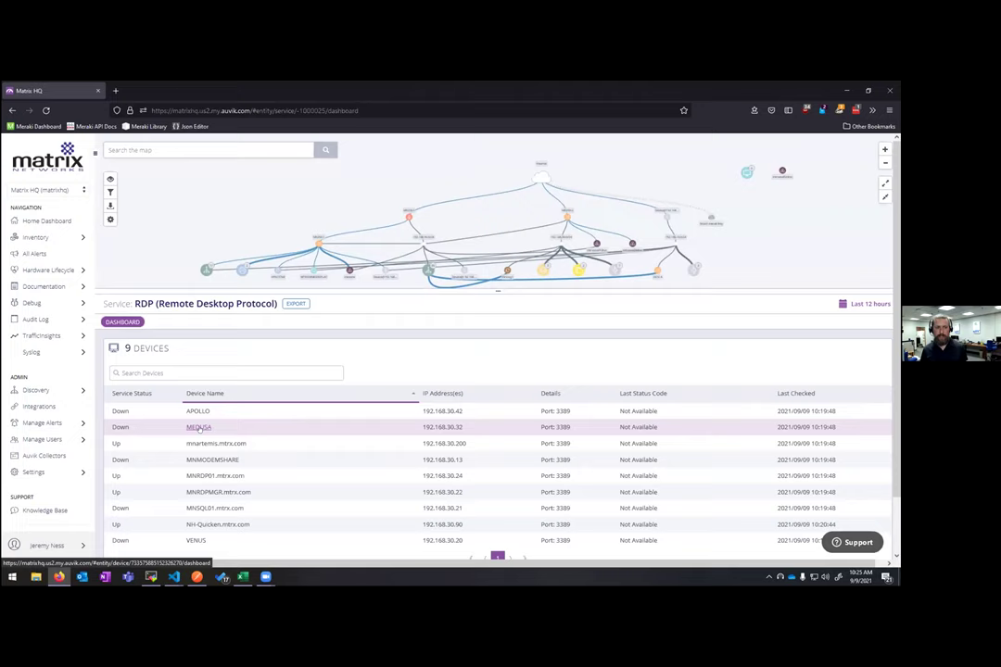
scroll(389, 508, down, 1)
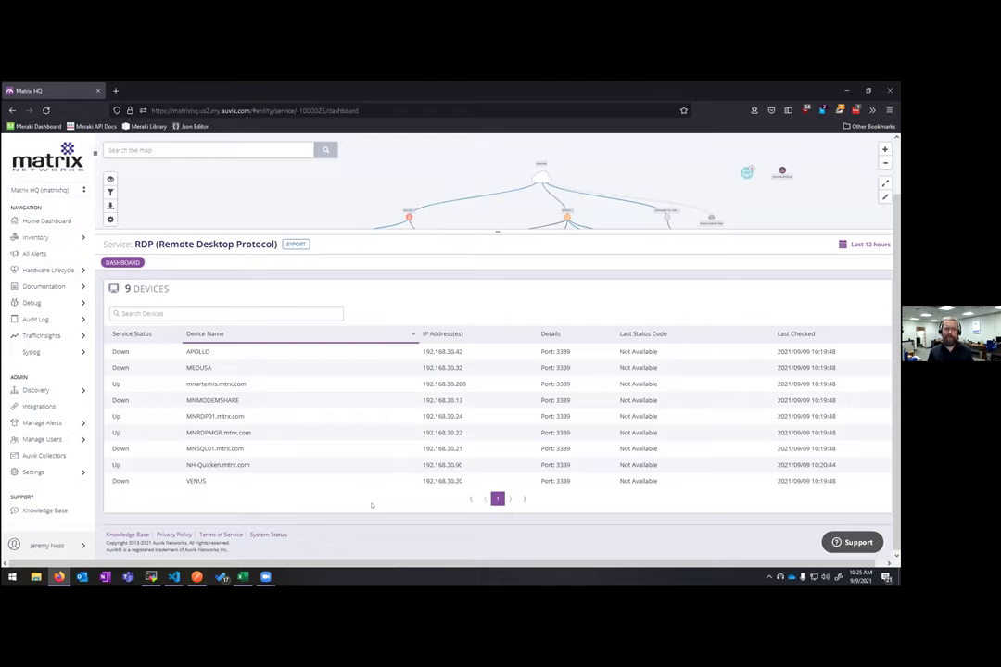
click(56, 237)
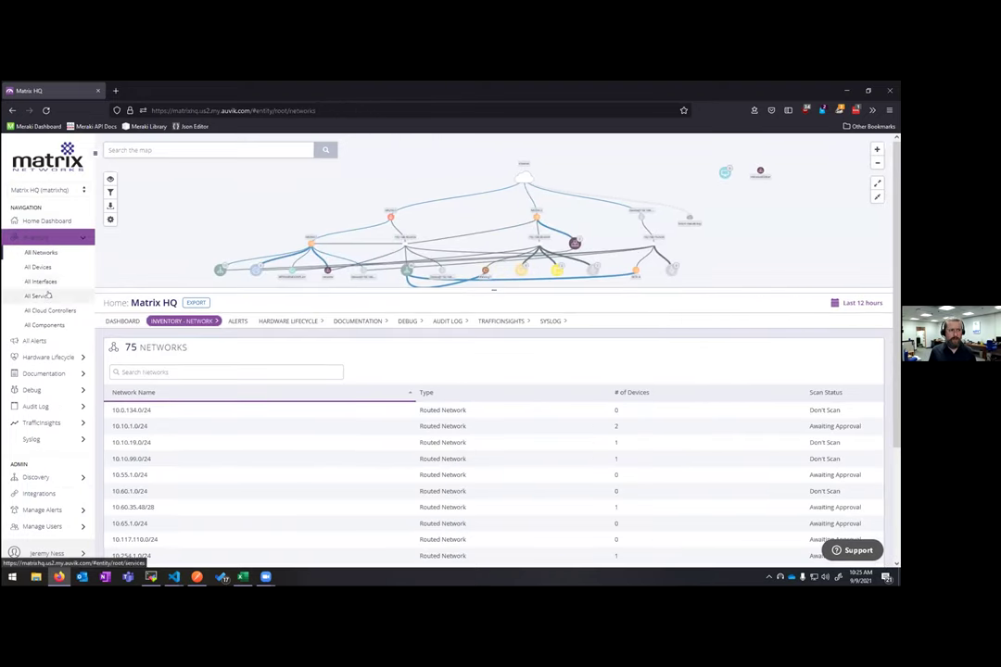
Return to the 30-service list and open the Port Check / Cloud Ping Check type choices.
click(39, 295)
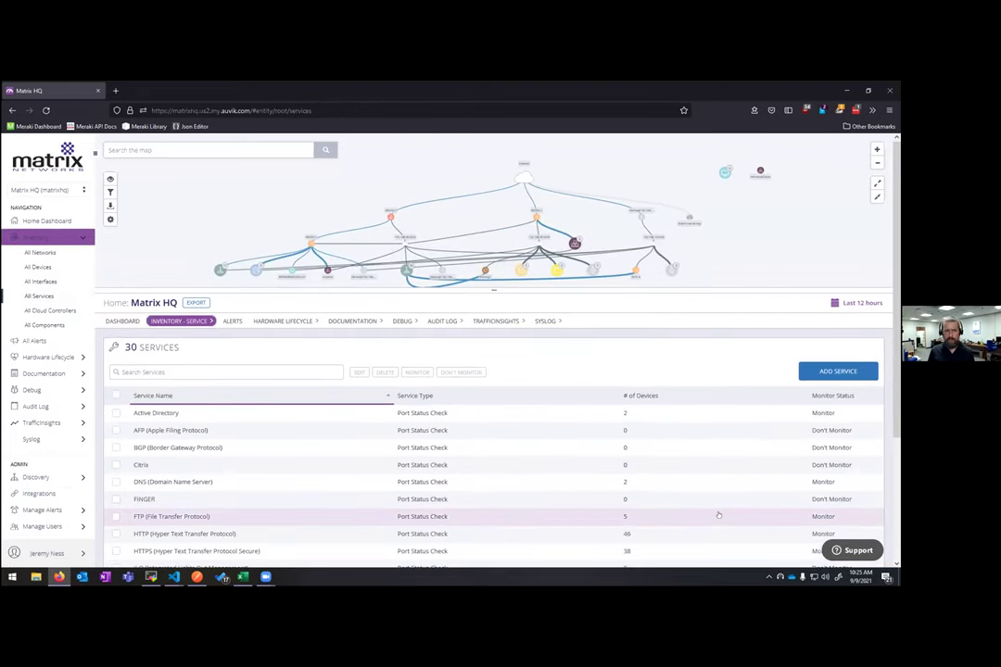
scroll(710, 512, down, 1)
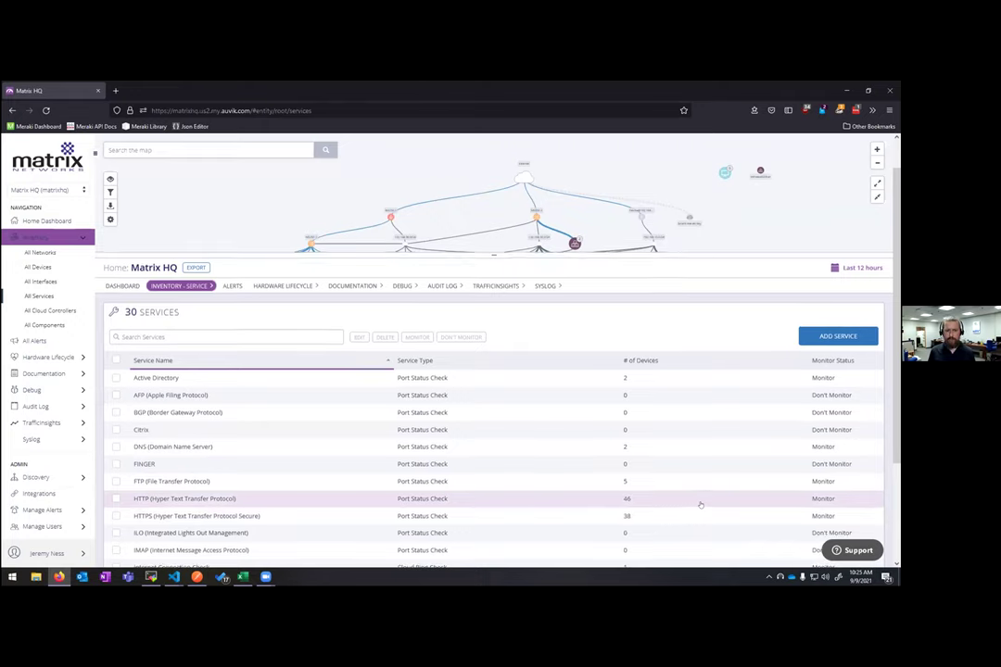
scroll(702, 508, down, 4)
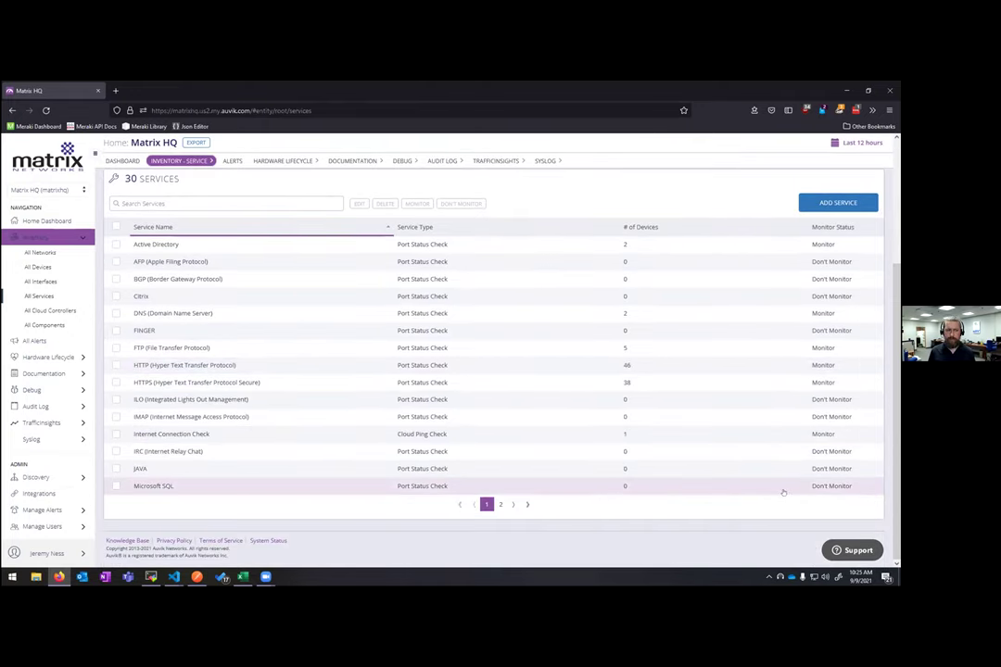
click(846, 206)
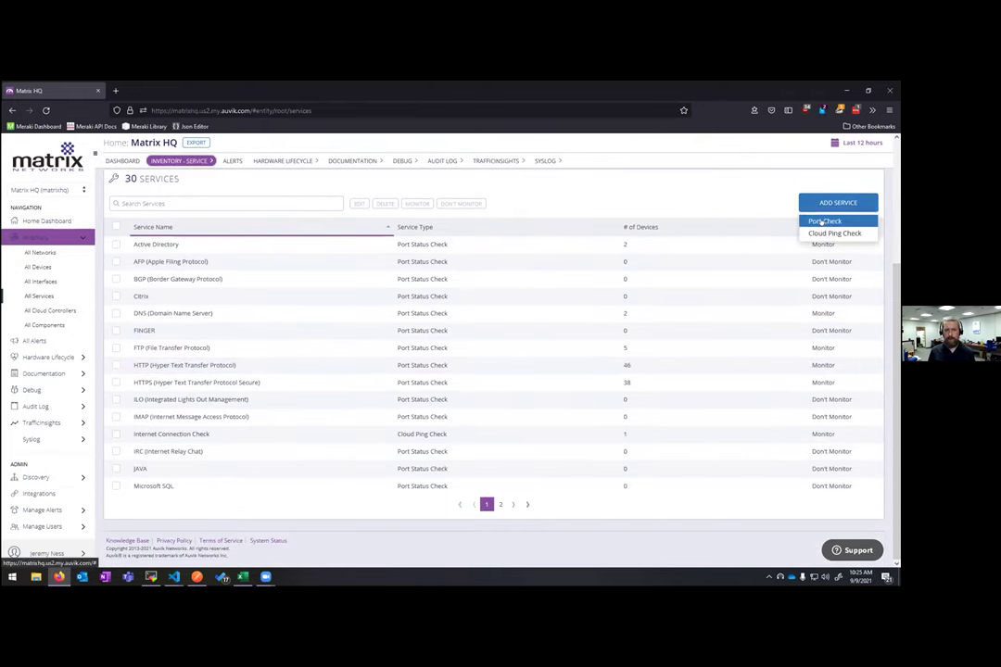
Cancel the new Port Check service and show the single Meraki cloud controller.
click(825, 220)
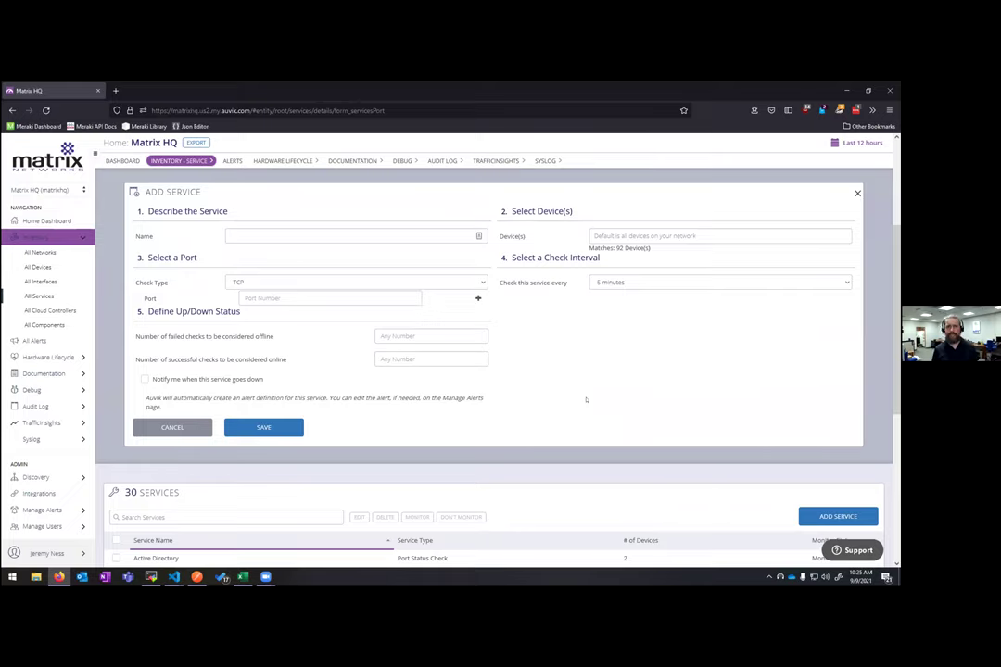
click(173, 427)
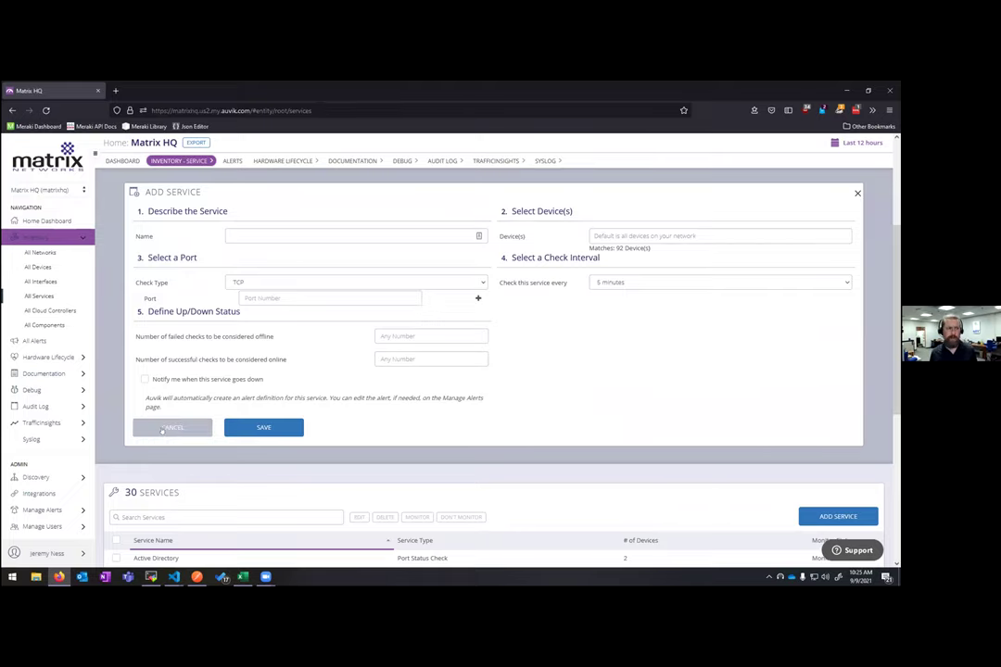
click(51, 311)
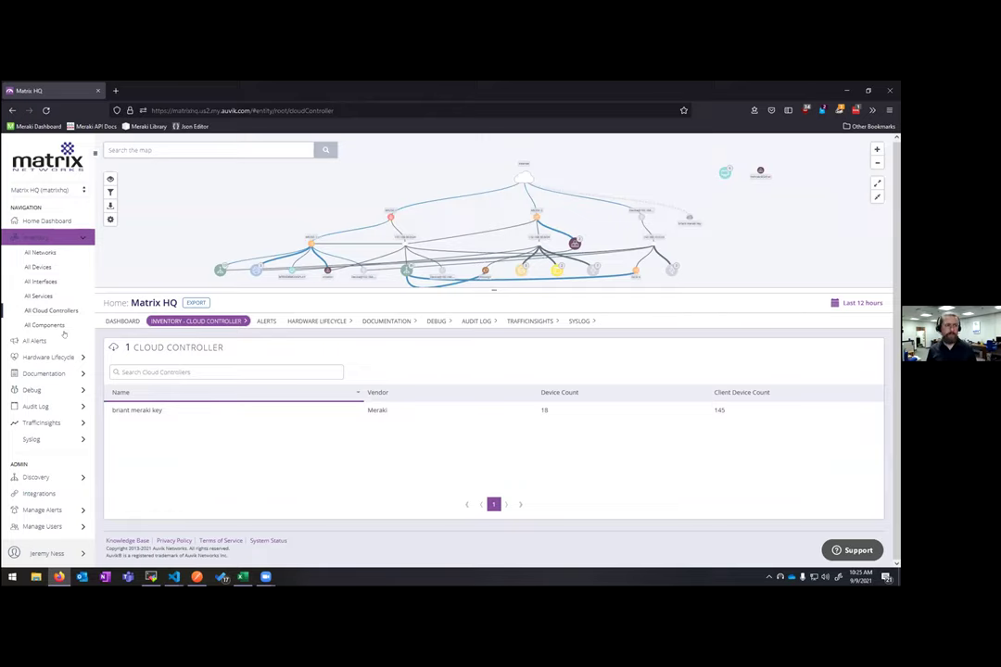
Show the 3 alerts from the last 12 hours and open the time-range choices.
click(35, 340)
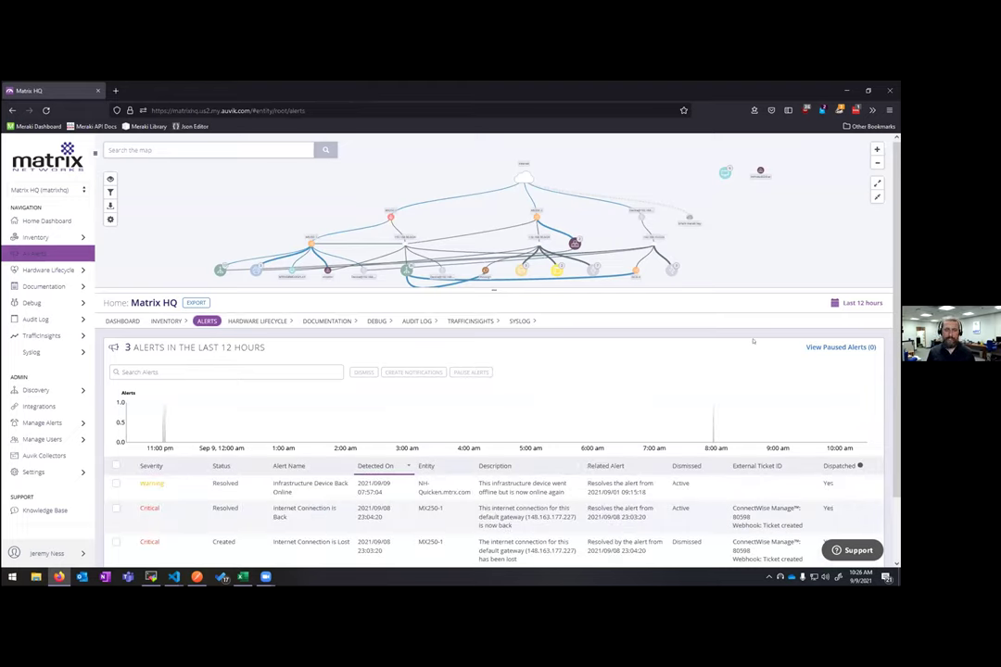
scroll(769, 348, down, 2)
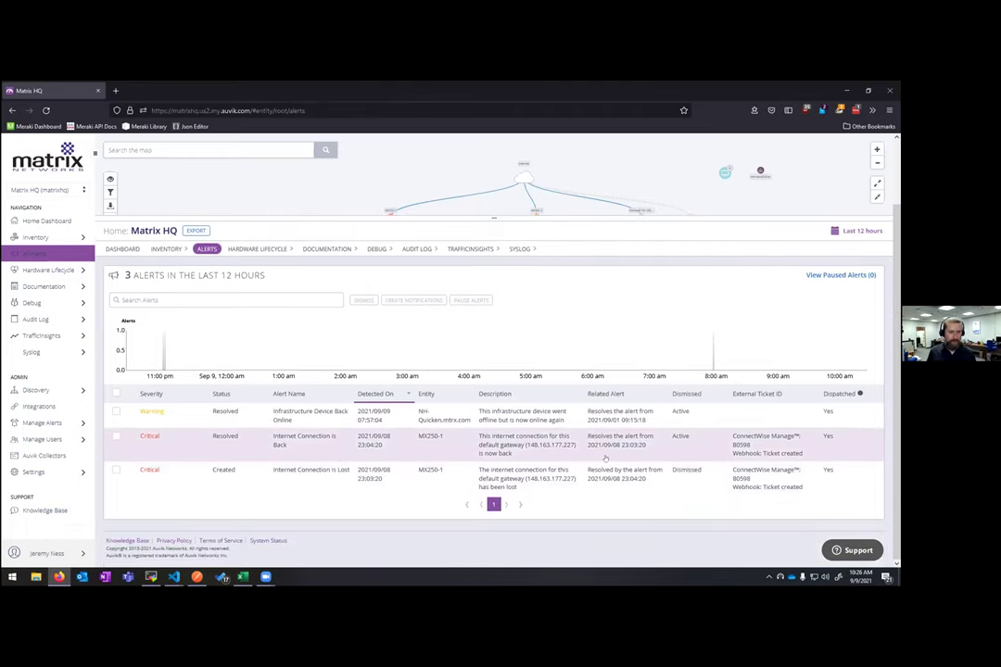
double_click(862, 233)
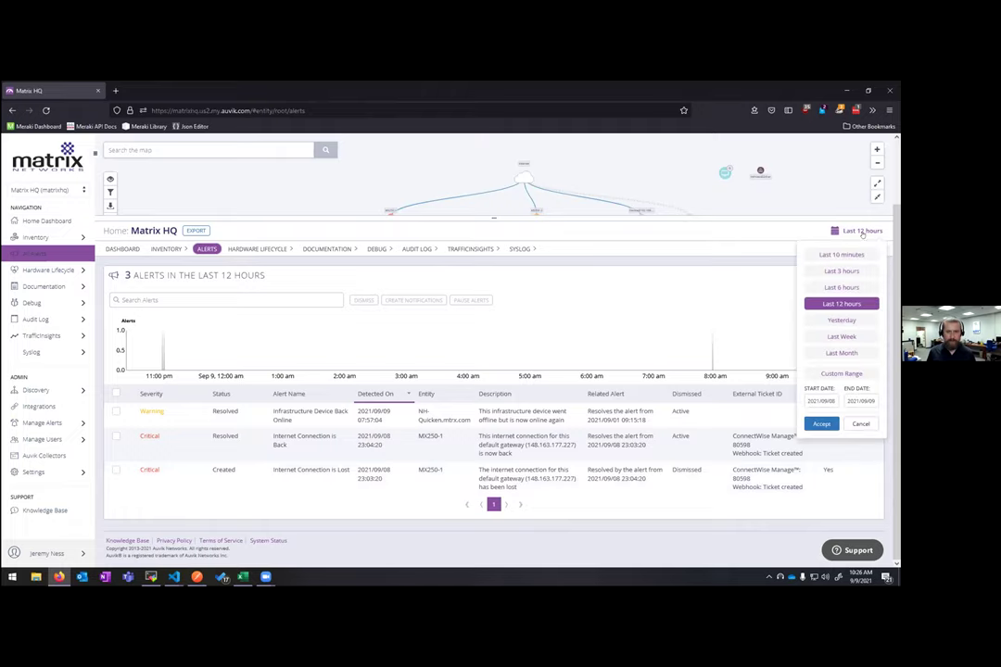
Widen the alert history to Last Month (August 2021).
click(842, 352)
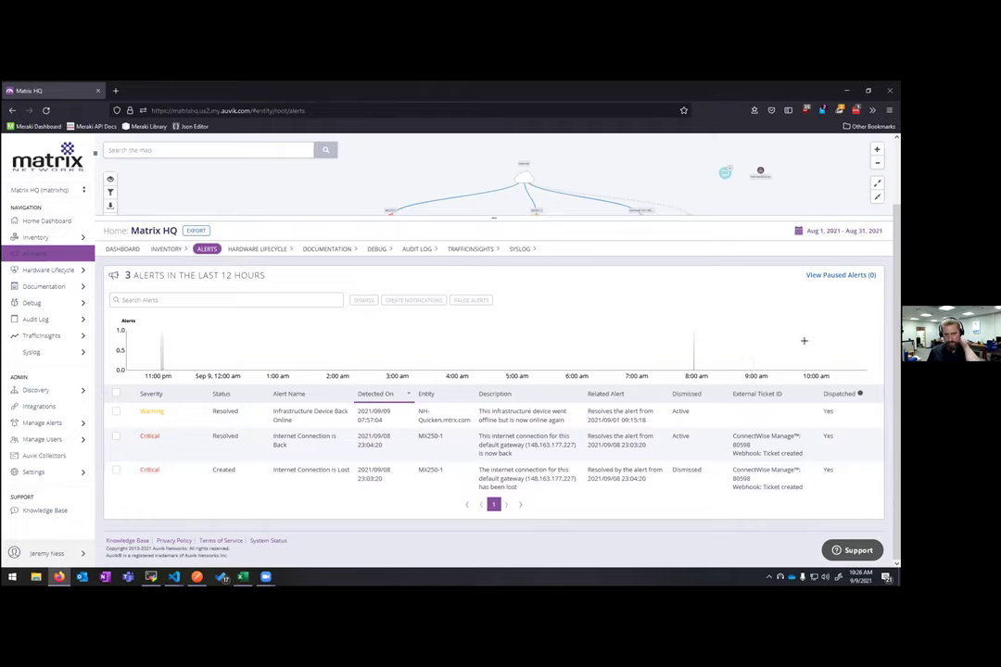
scroll(735, 320, down, 3)
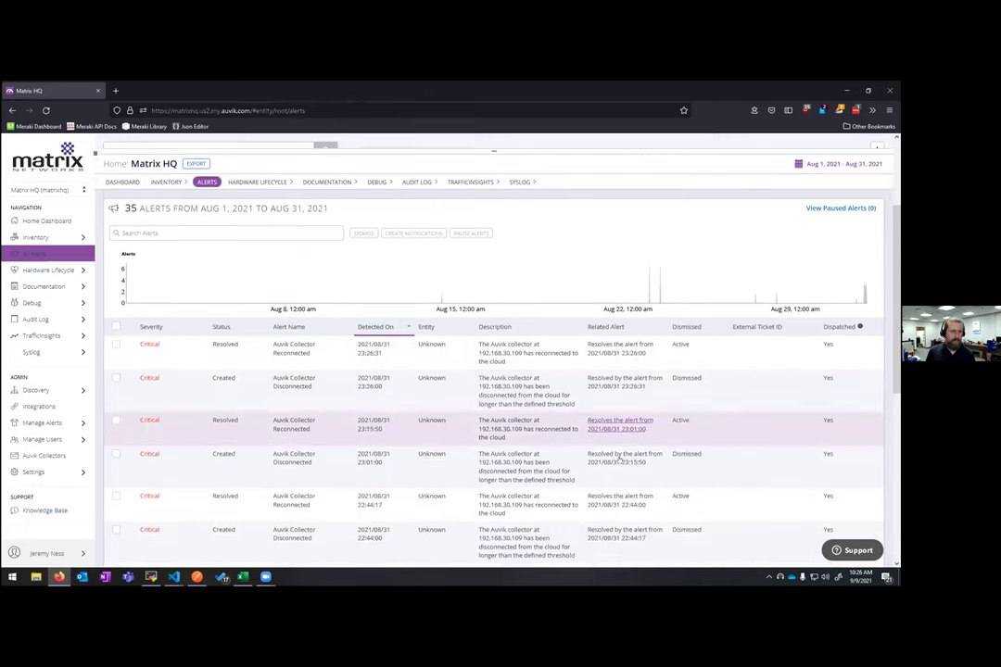
scroll(515, 512, down, 3)
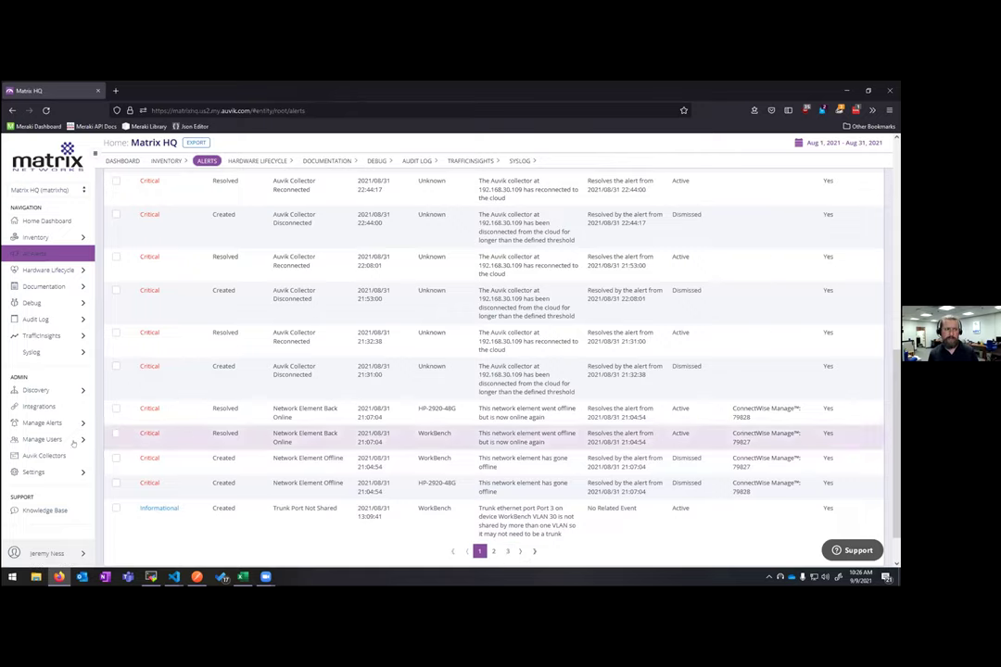
Show page 2 of the 60 alert definitions, then open the Add Alert type choices.
click(49, 424)
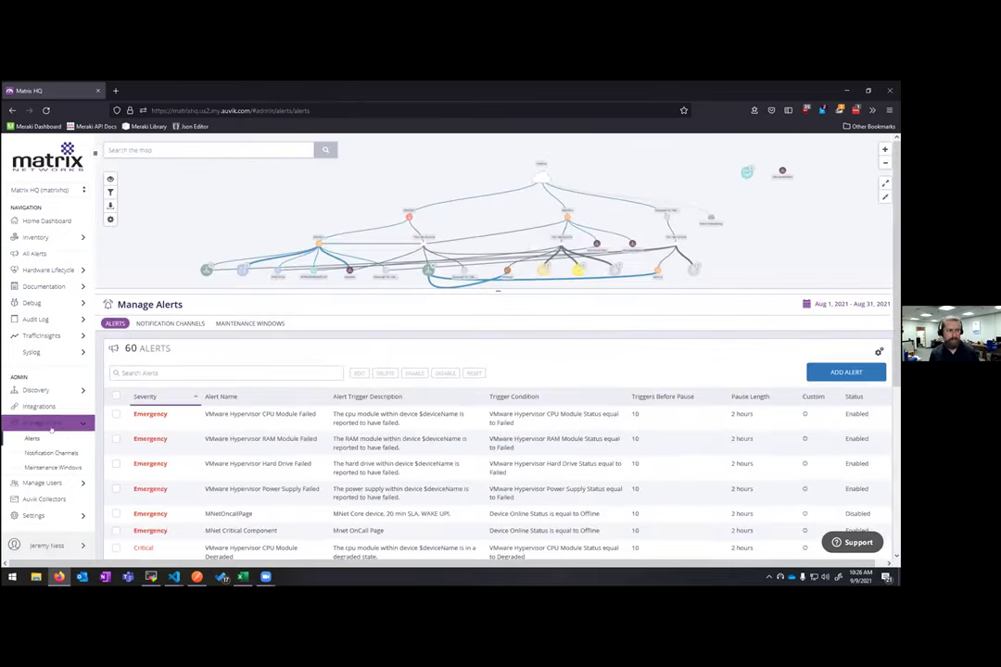
triple_click(141, 348)
click(141, 349)
scroll(274, 369, down, 5)
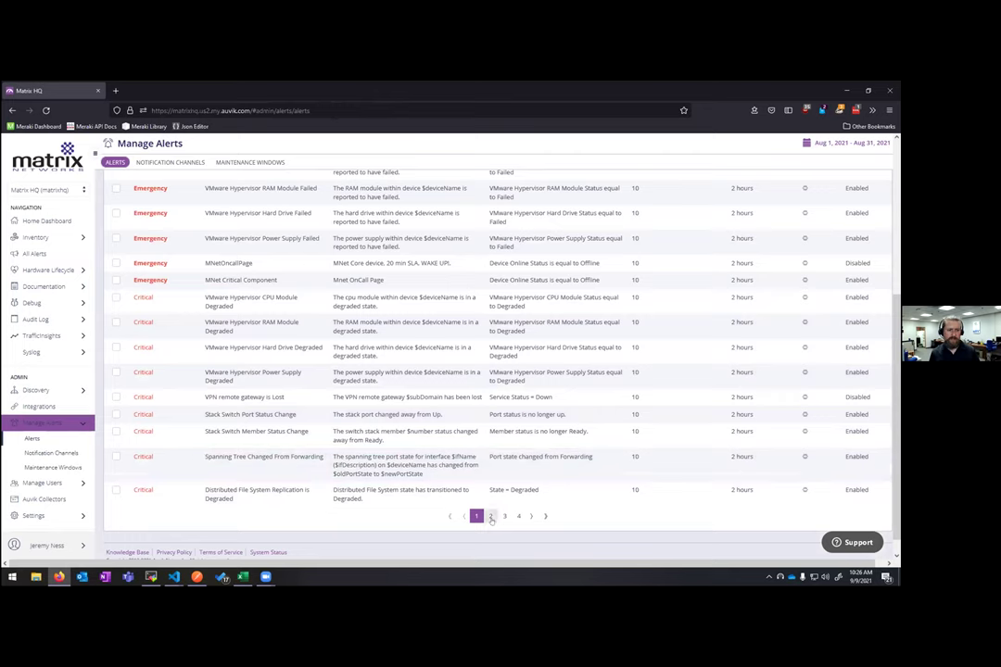
click(490, 516)
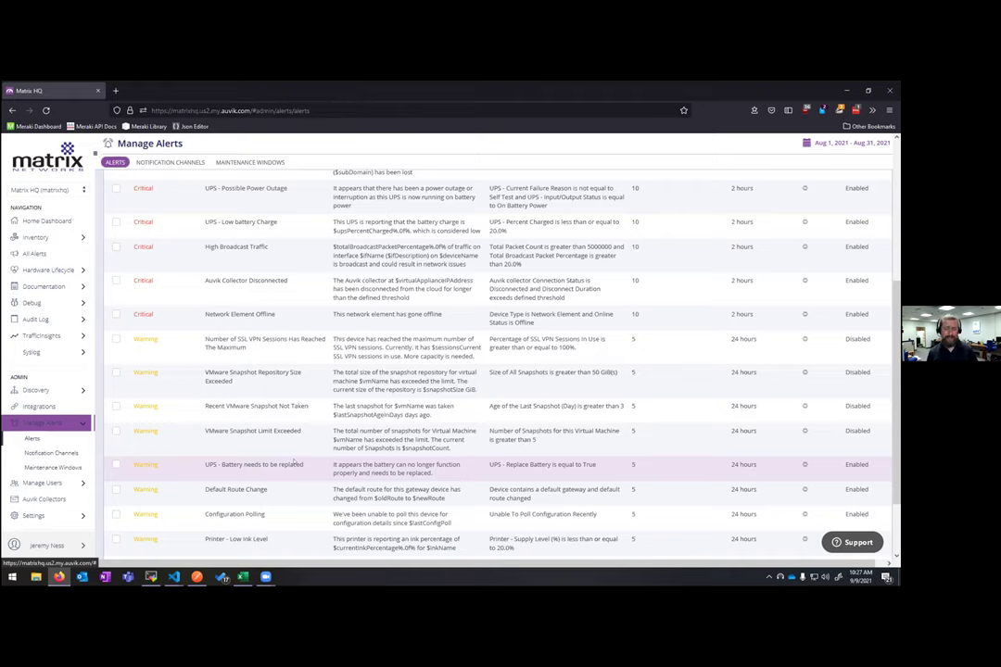
scroll(278, 462, down, 2)
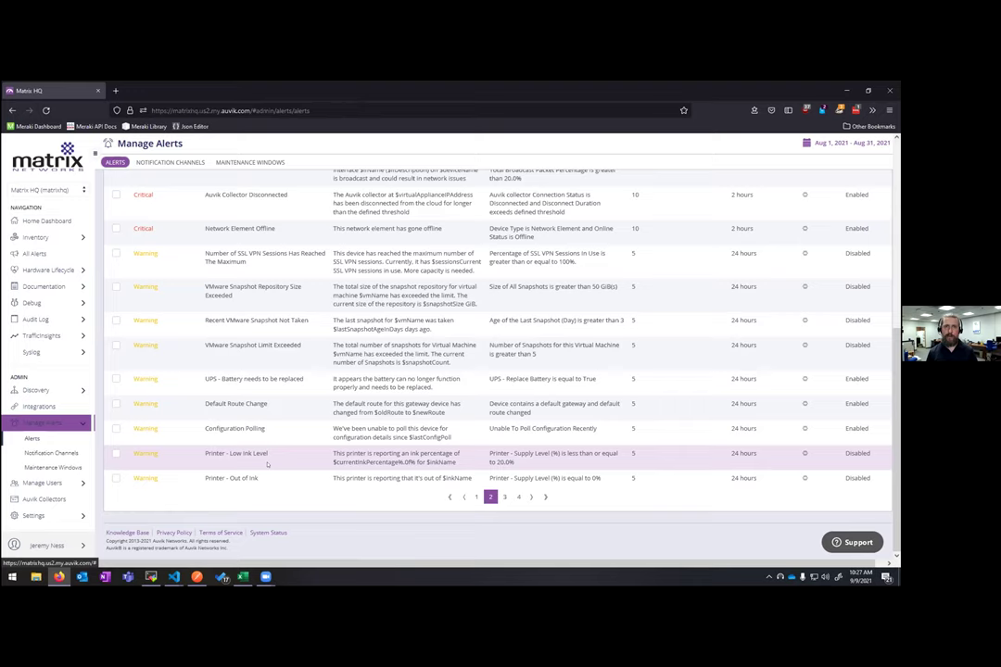
scroll(269, 454, up, 5)
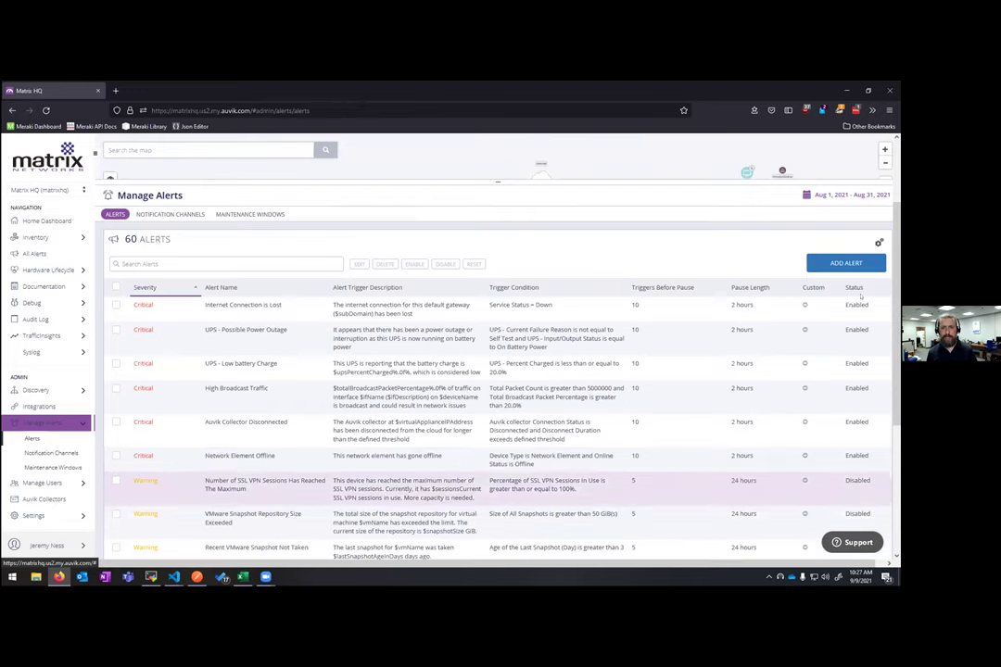
click(846, 263)
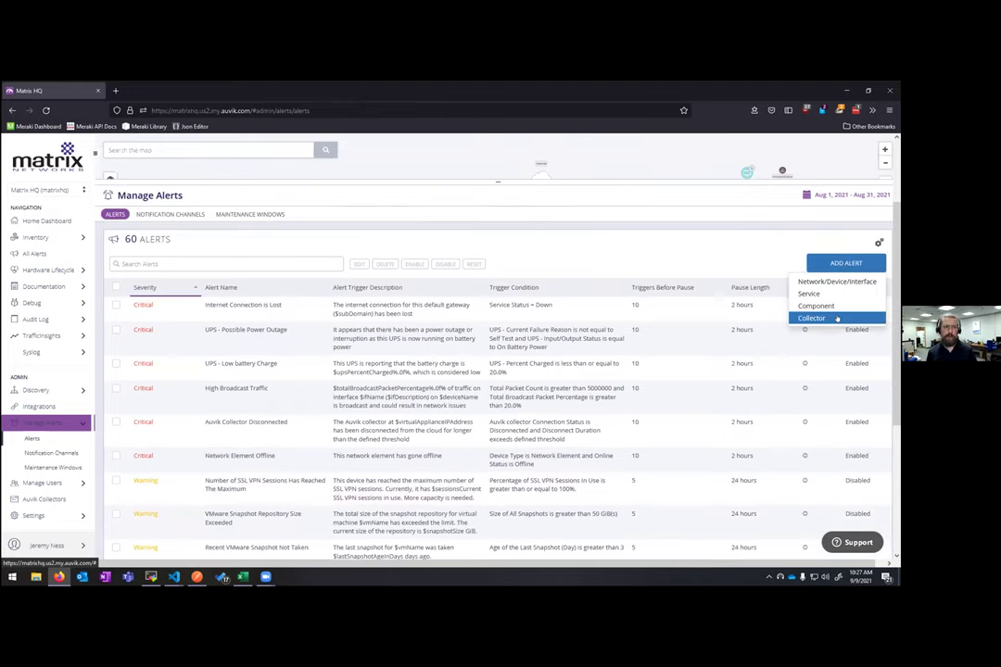
Start a Network/Device/Interface alert covering Server-type devices.
click(837, 281)
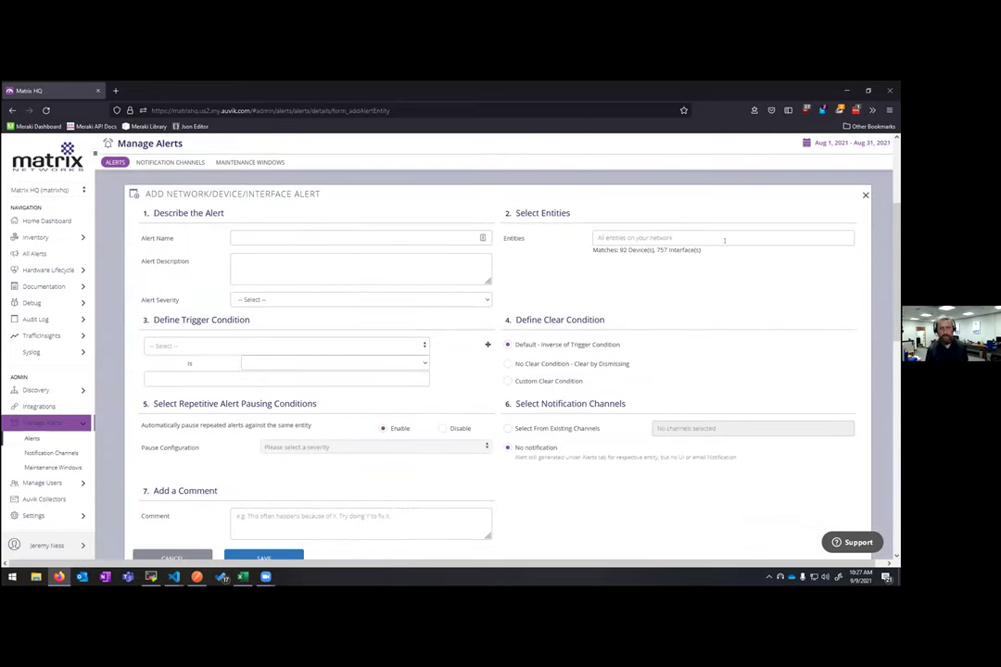
click(725, 240)
text(?)
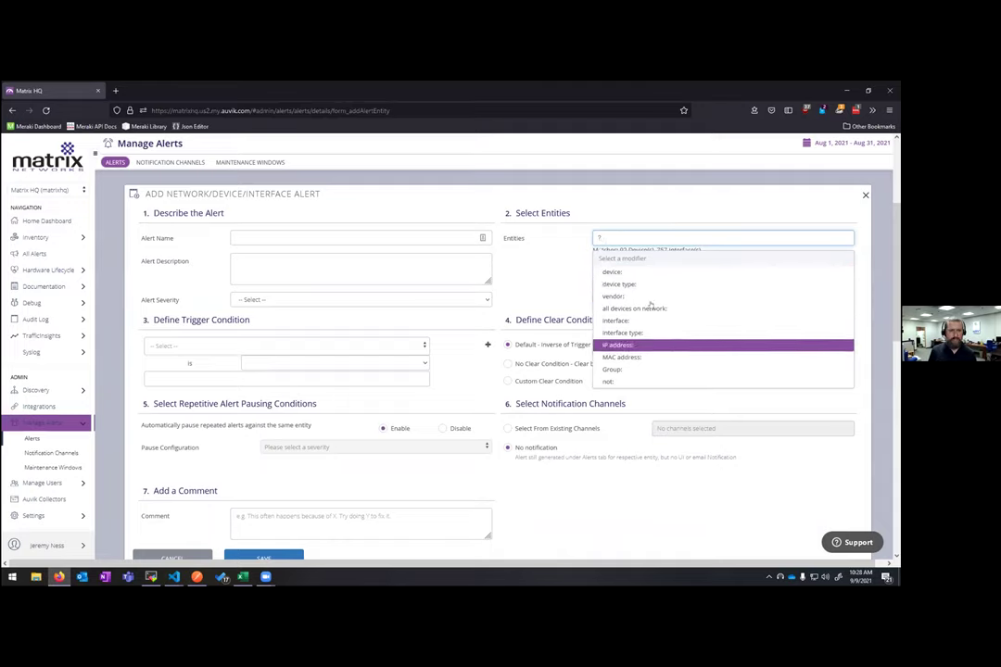
click(619, 284)
scroll(659, 331, down, 10)
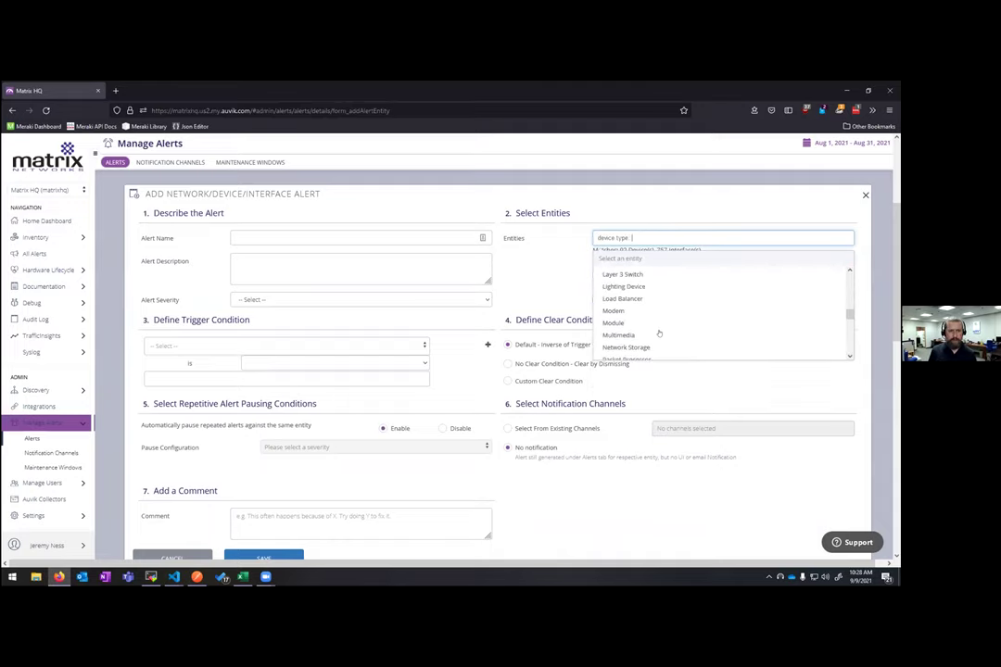
click(657, 320)
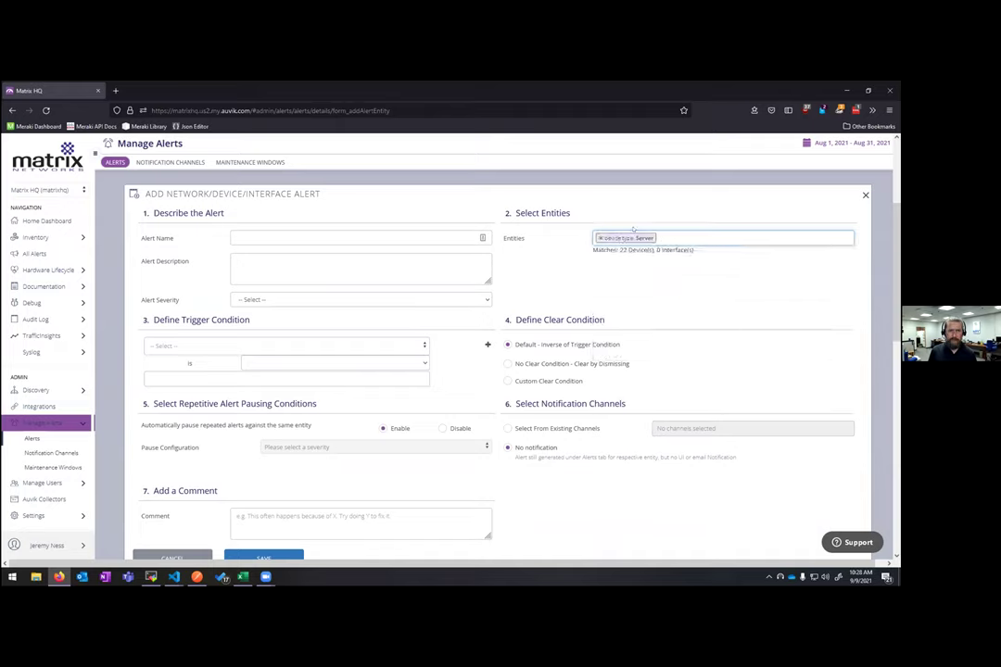
Set severity Emergency with trigger CPU Utilization greater than 80.
click(420, 300)
click(320, 325)
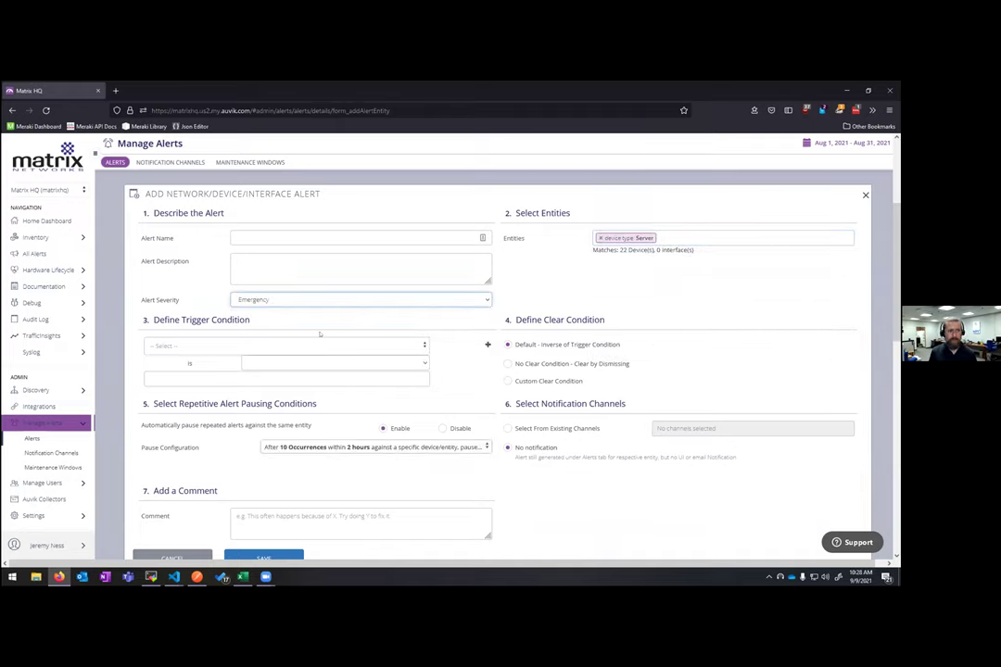
click(340, 346)
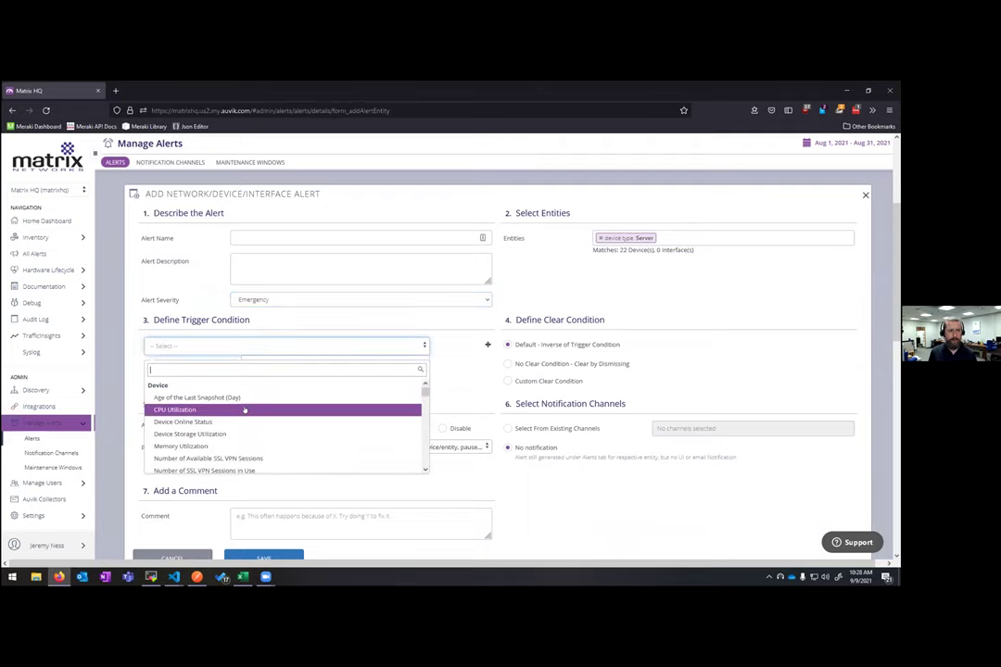
click(243, 410)
click(292, 365)
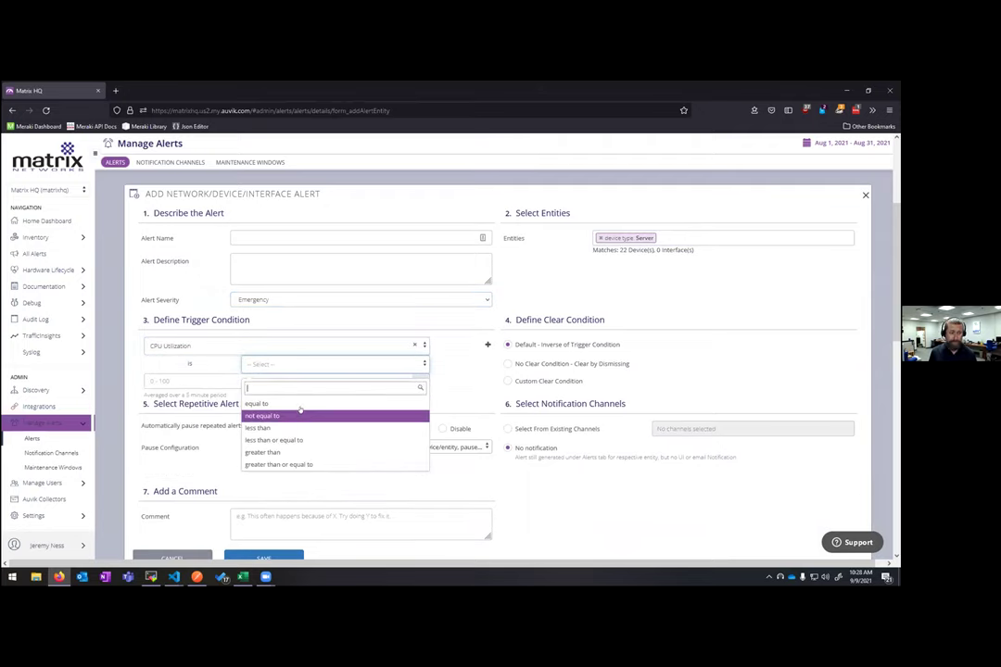
click(269, 453)
click(285, 380)
text(80)
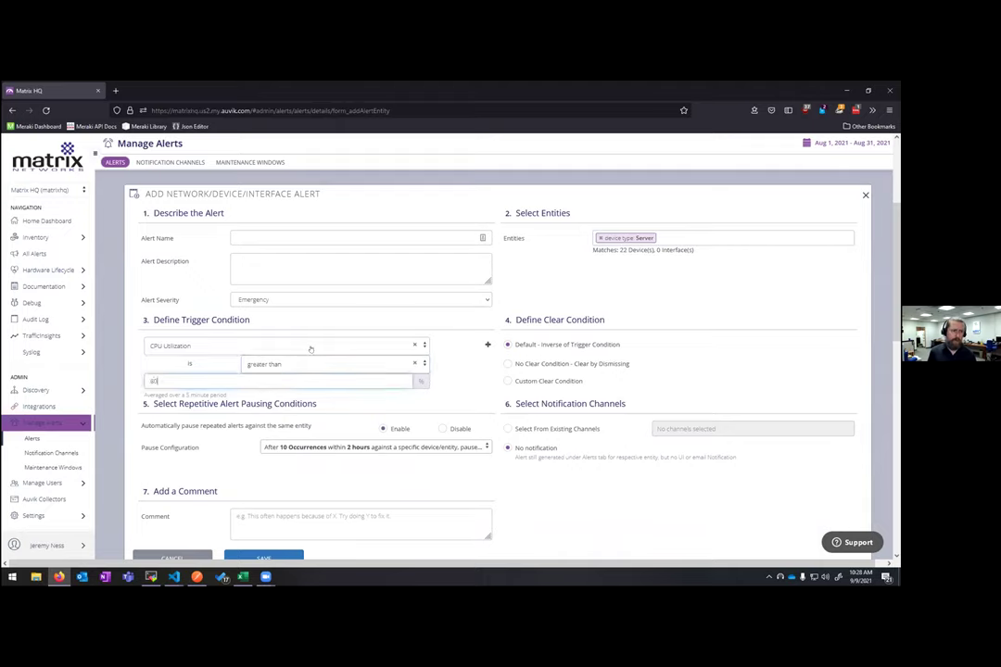
Switch the trigger to Device Online Status for device Jovian.mtrx.com, then cancel without saving.
click(308, 347)
click(214, 420)
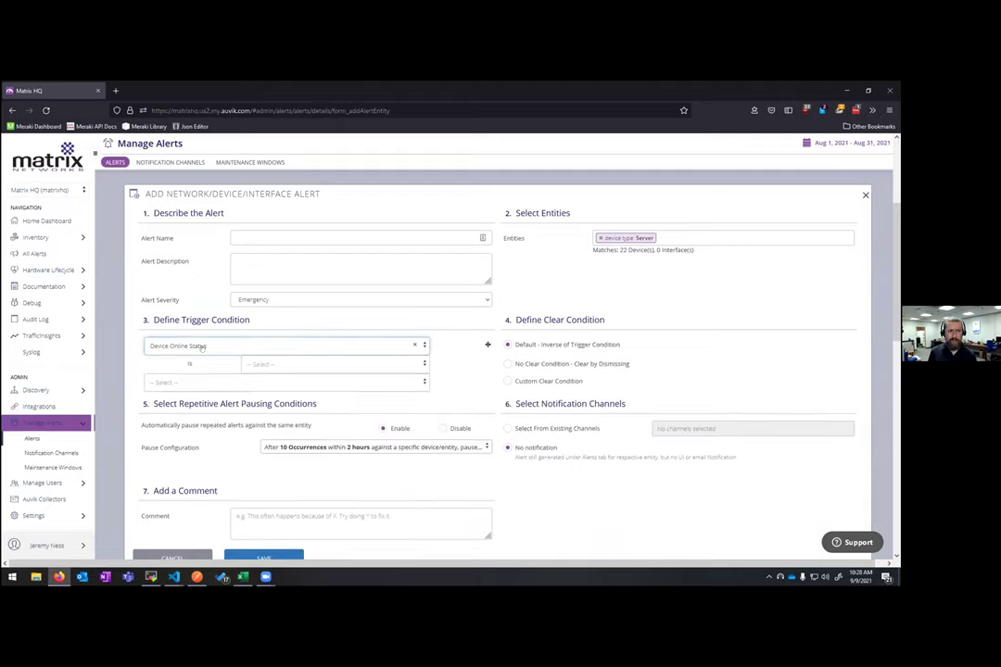
click(599, 238)
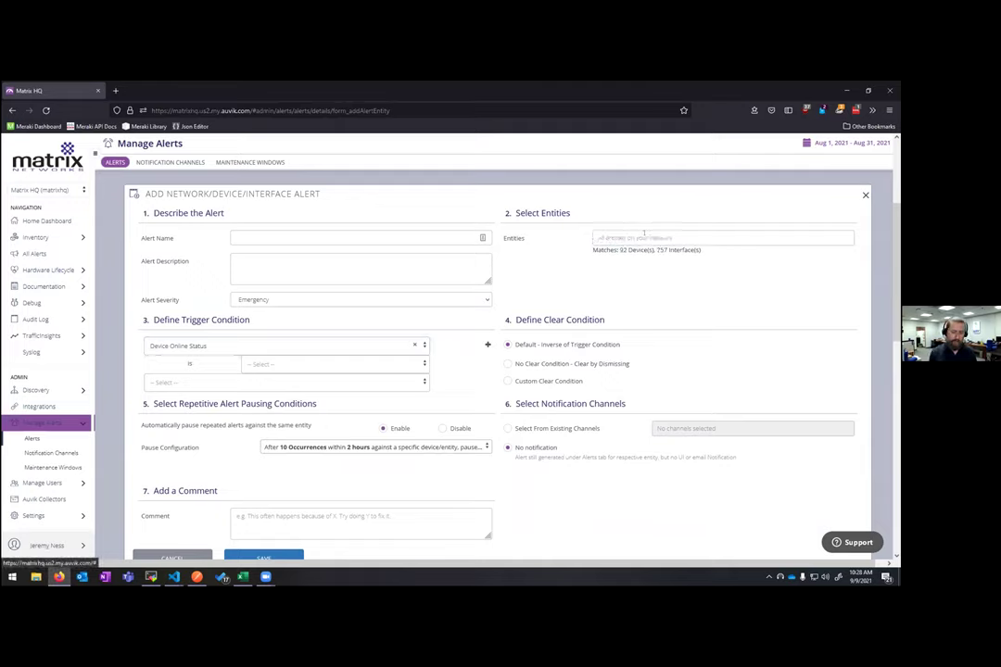
click(646, 237)
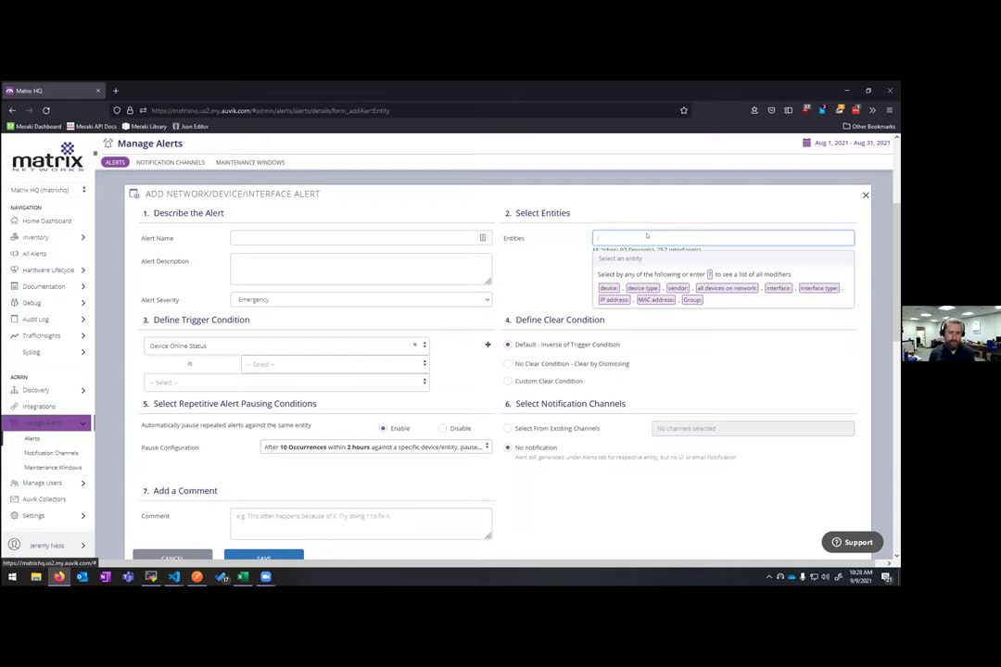
text(jov)
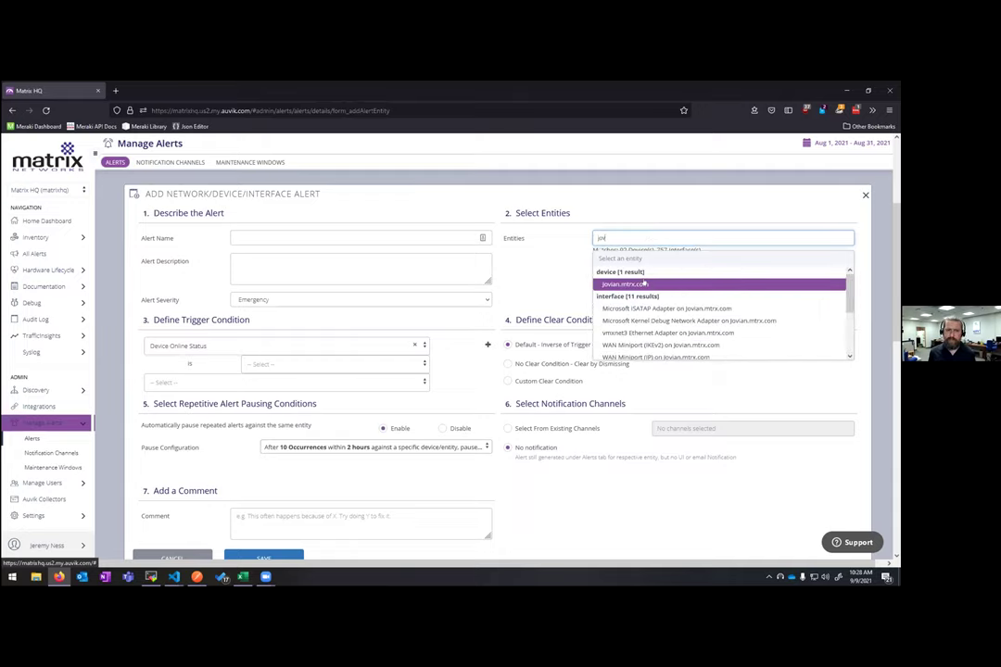
click(647, 285)
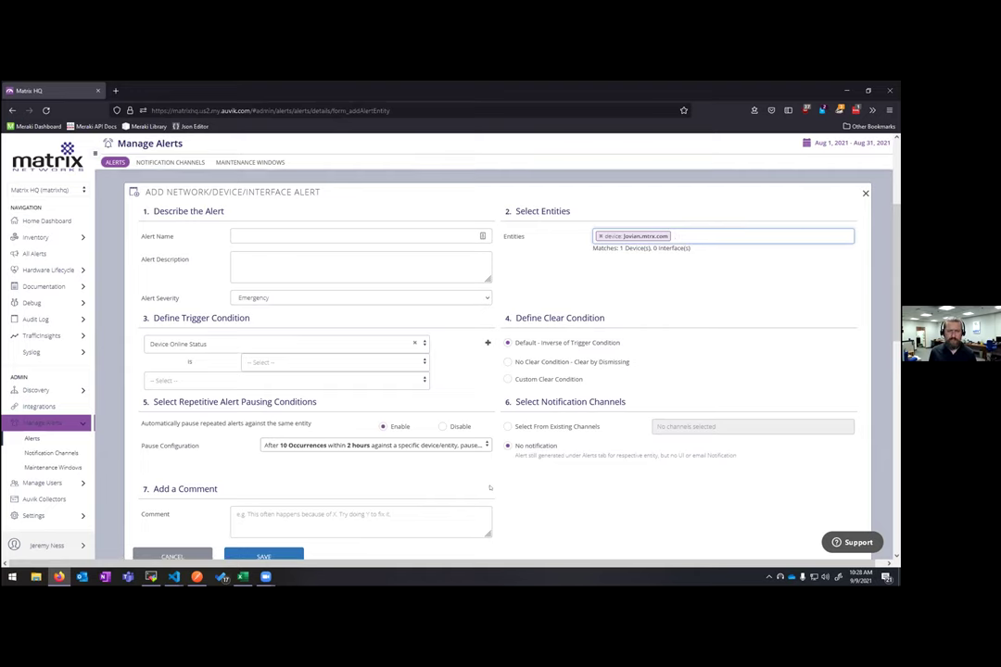
scroll(447, 424, down, 2)
click(169, 488)
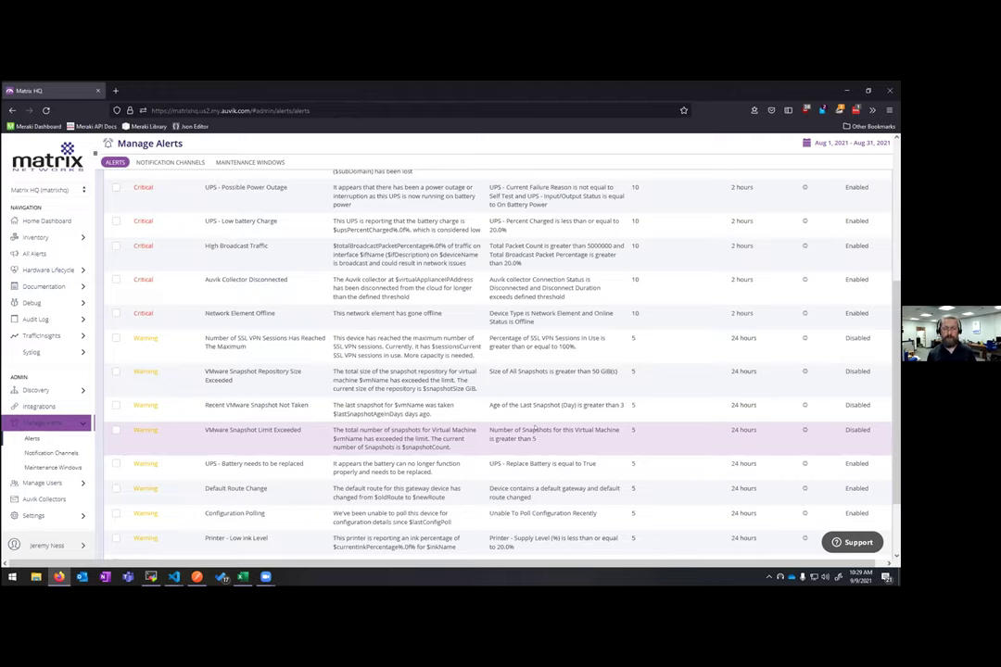
scroll(536, 430, up, 5)
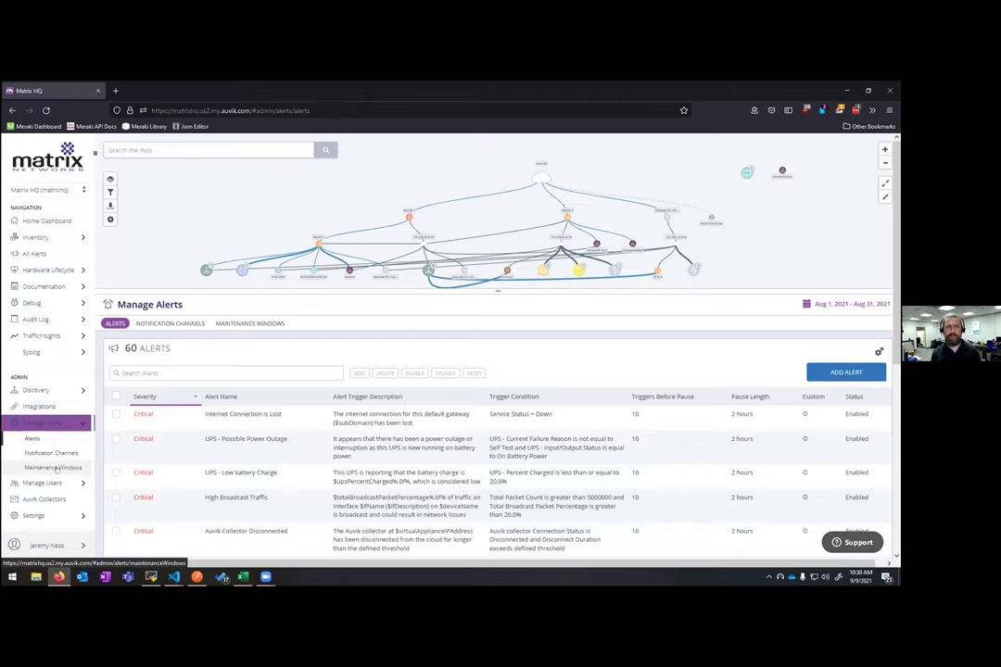
click(38, 287)
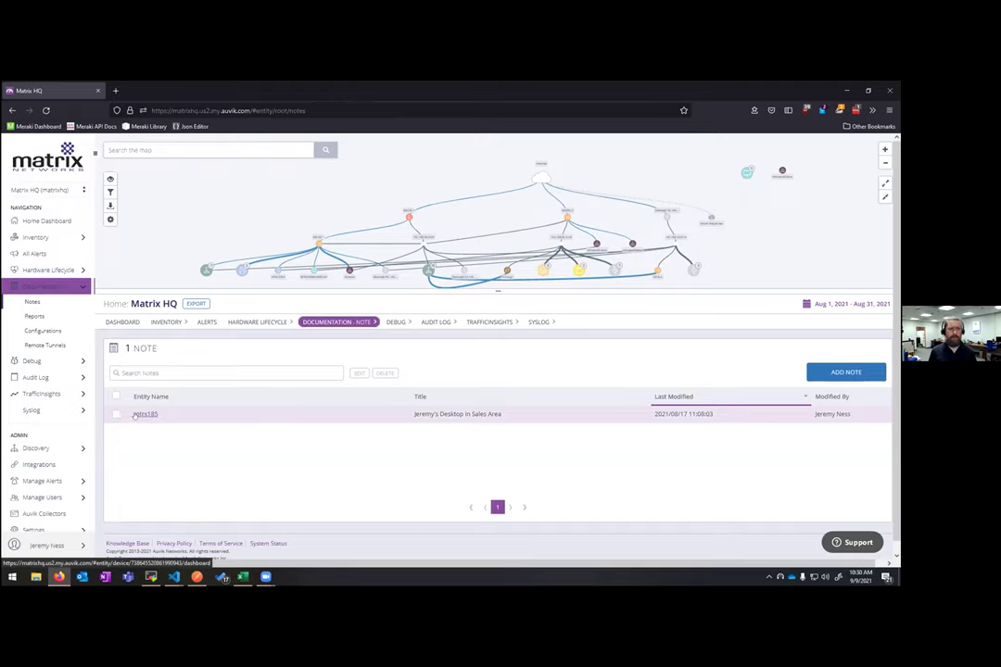
Open the mtrx185 note's details and highlight its warning about the network port.
click(479, 415)
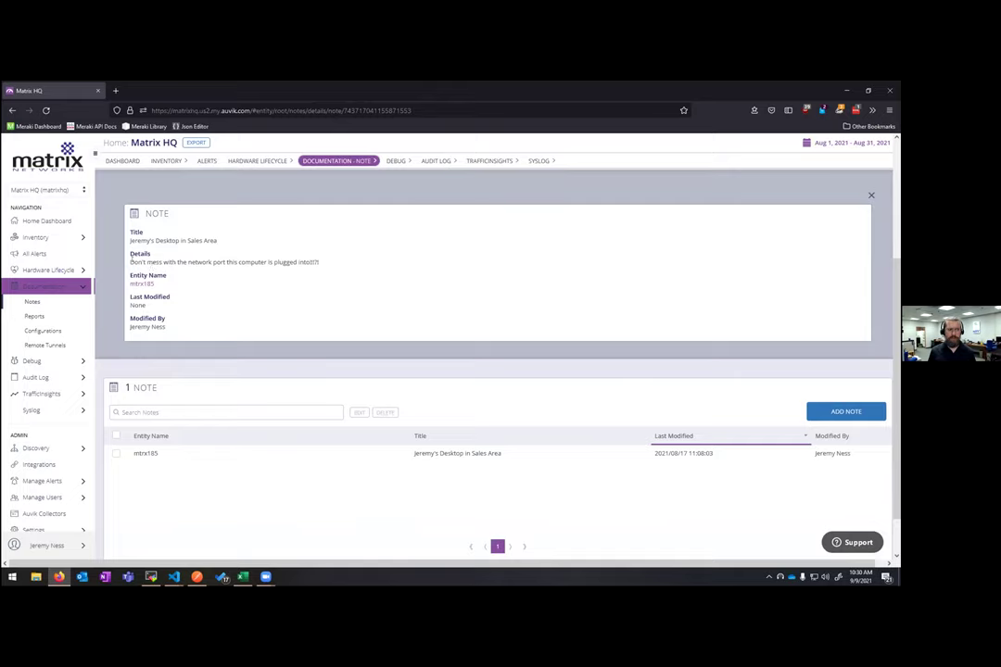
drag(131, 261, 313, 261)
click(339, 263)
drag(147, 263, 211, 262)
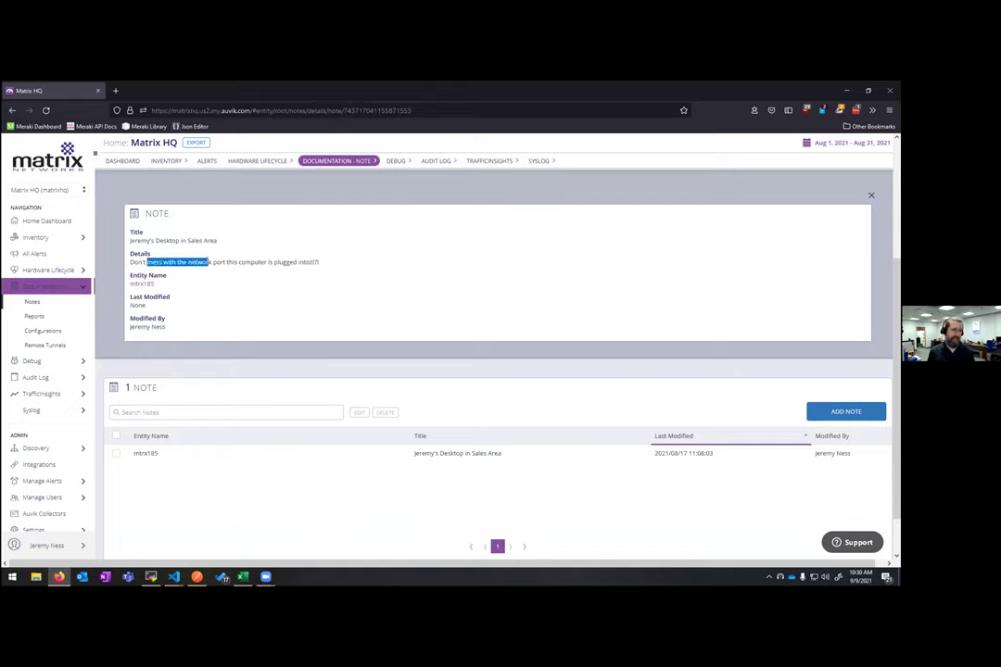
click(324, 263)
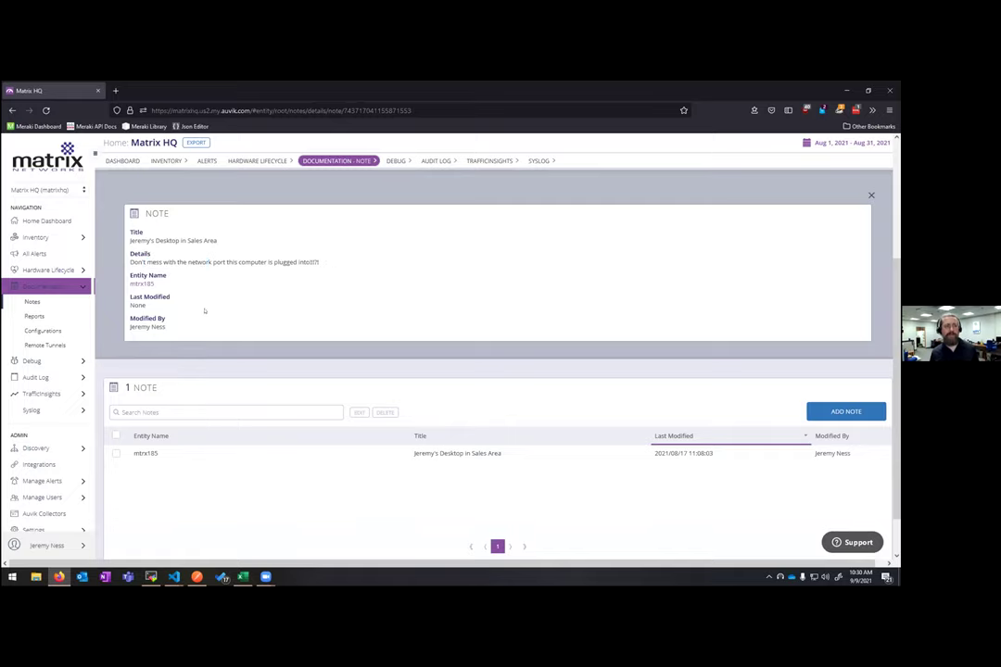
drag(153, 304, 167, 327)
scroll(211, 345, up, 1)
scroll(211, 346, up, 2)
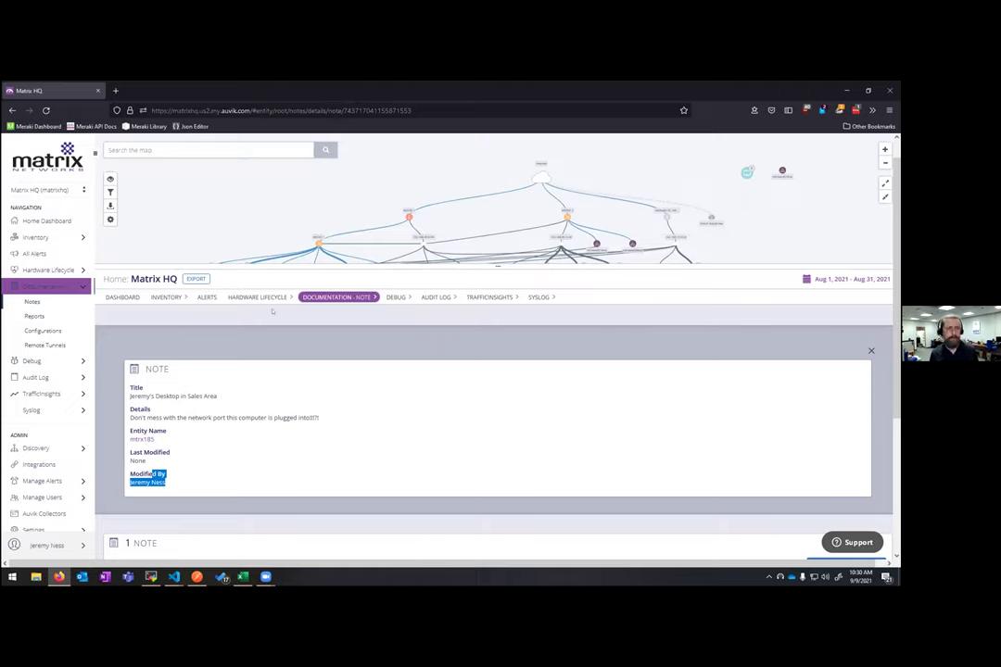
Browse the ten Documentation reports, then list Matrix HQ's 87 device configurations.
click(37, 315)
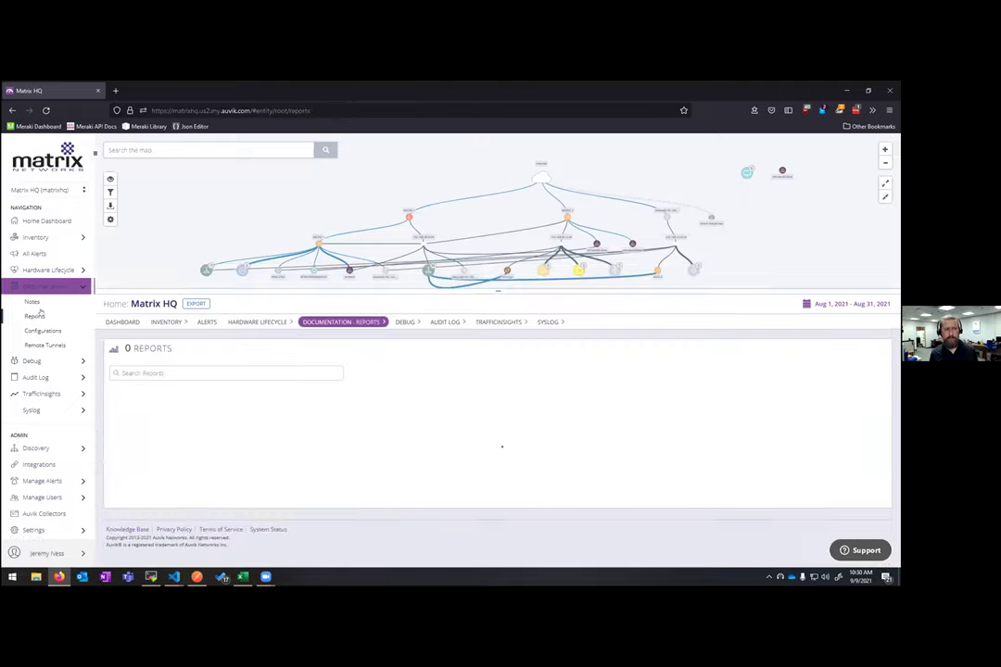
scroll(163, 394, down, 1)
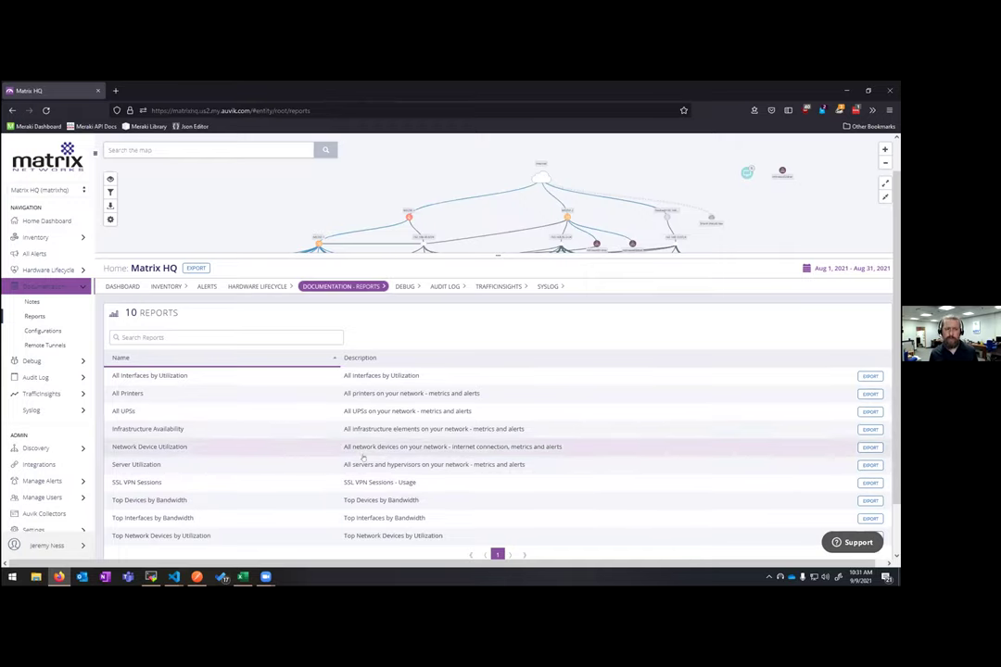
click(43, 331)
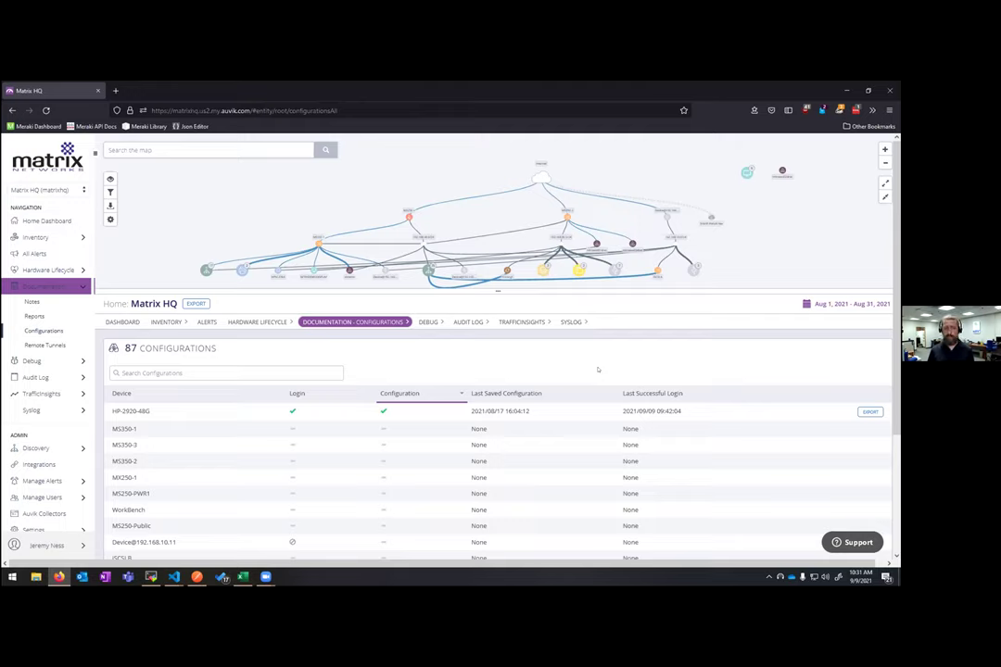
Open Debug to list all 191 routes with destinations, next hops, metrics and gateway interfaces.
click(37, 360)
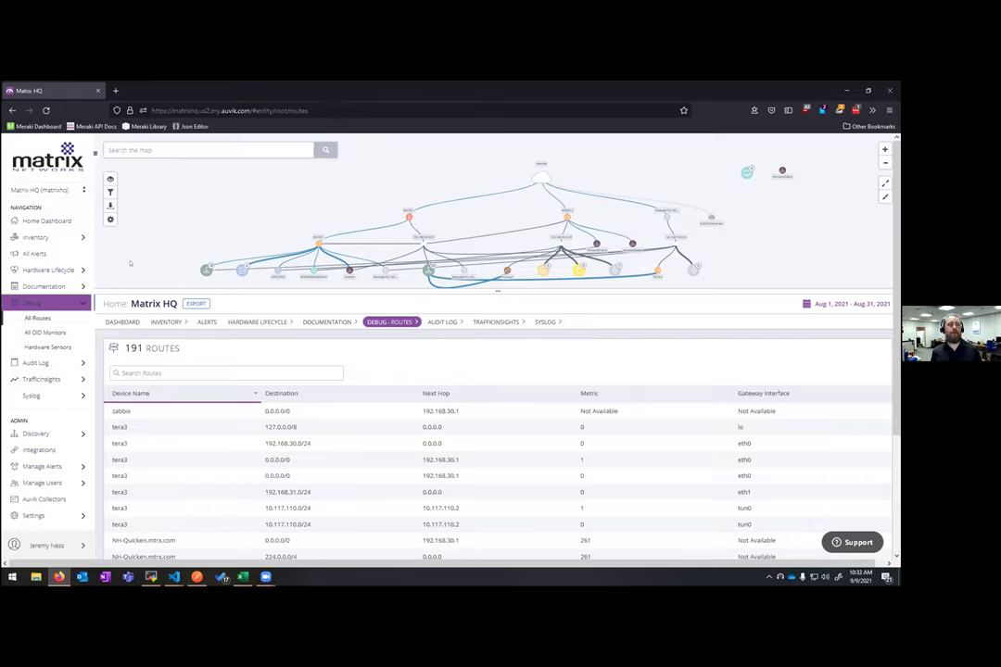
Go back to the Home Dashboard showing 13 of 13 elements online and 88 misconfigurations.
click(46, 221)
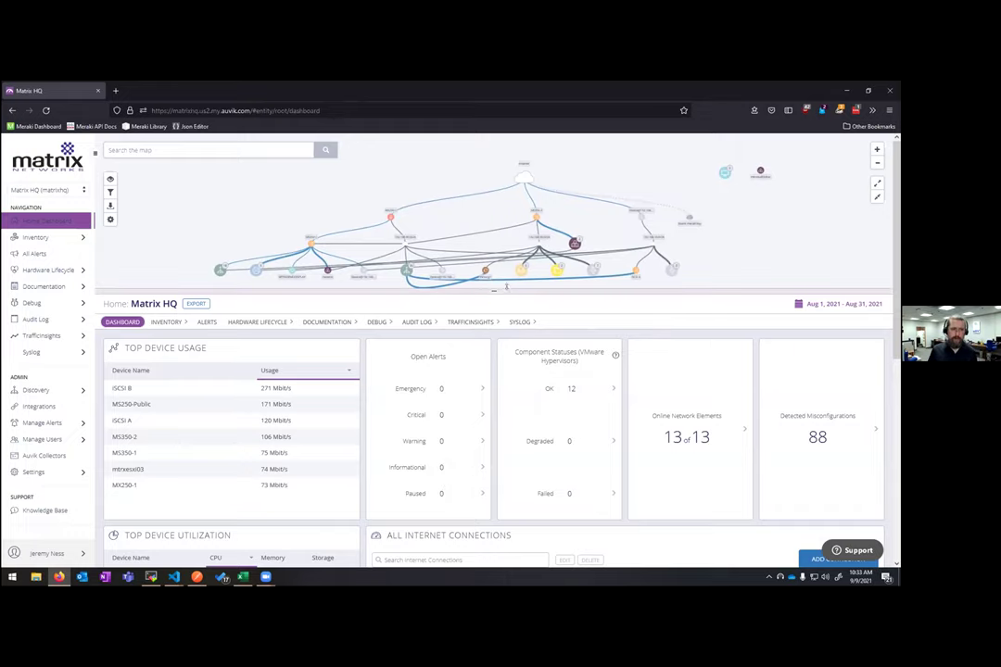
Enlarge the topology map, zoom in twice, recentre it, and open the Meraki key cloud controller.
drag(494, 291, 495, 445)
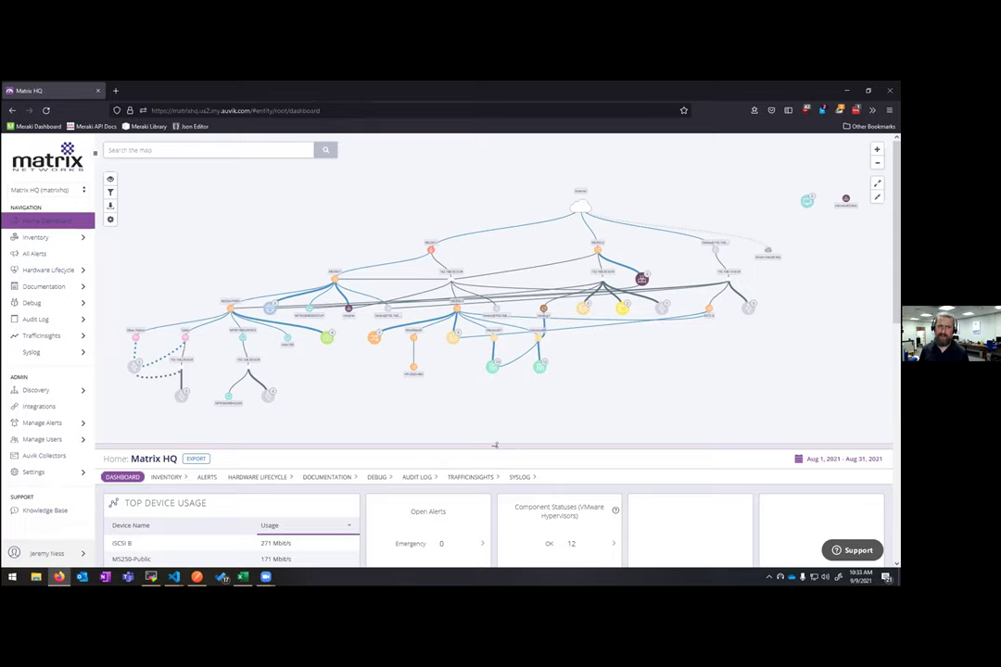
click(876, 149)
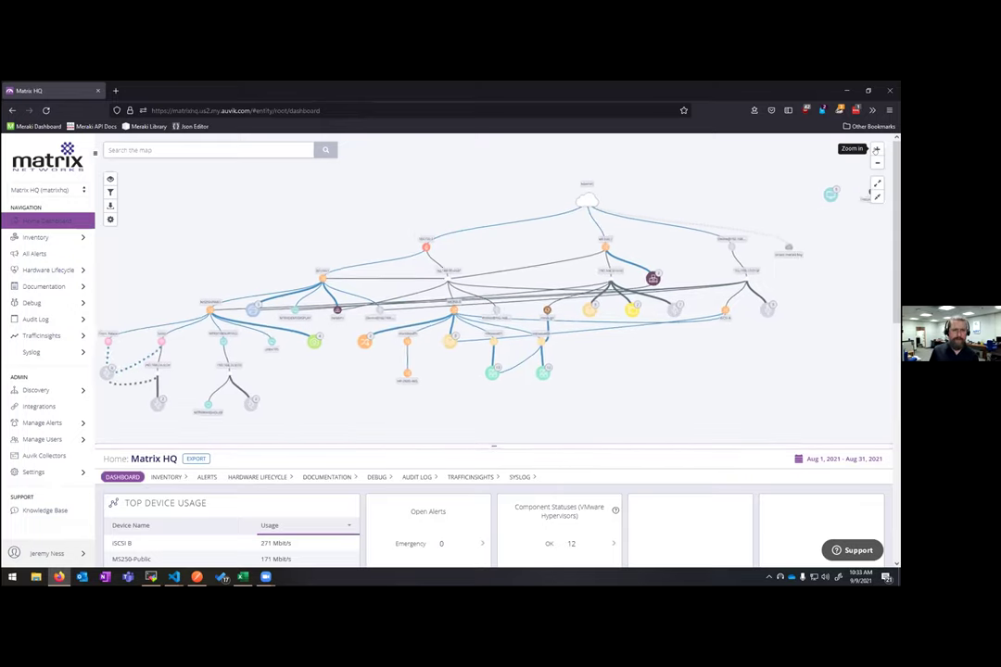
click(876, 149)
drag(630, 212, 708, 273)
drag(729, 232, 489, 229)
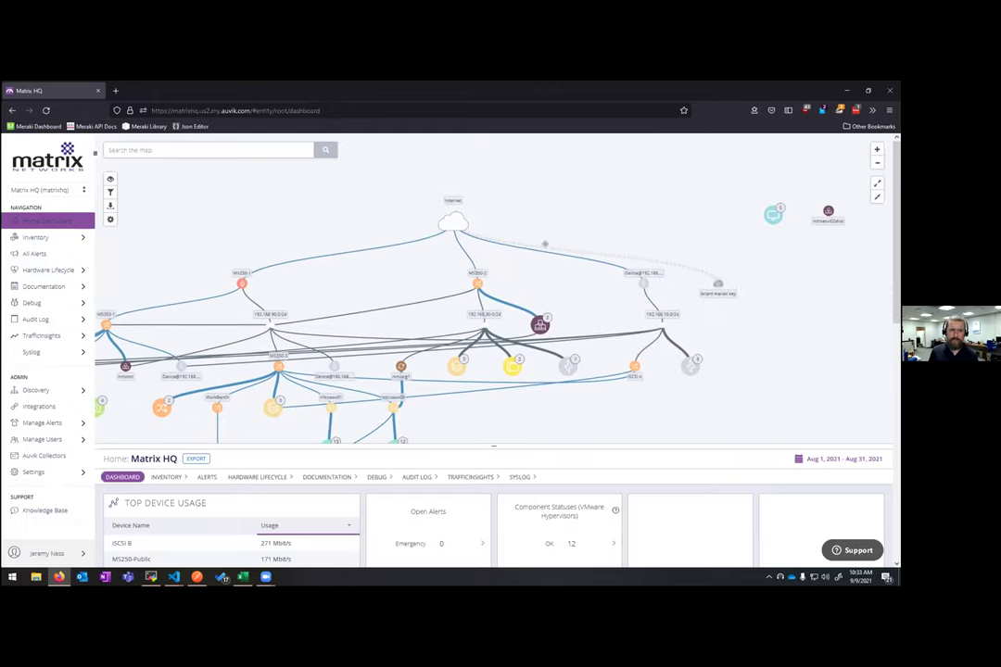
click(718, 283)
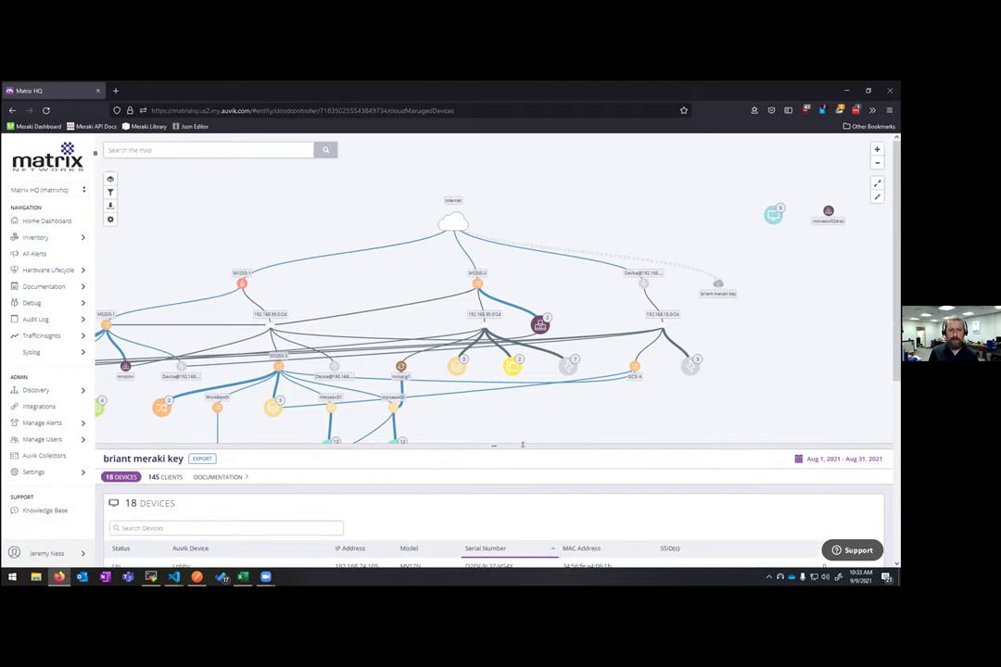
Enlarge the device table and scroll through the Meraki controller's 18 devices.
drag(568, 436, 553, 234)
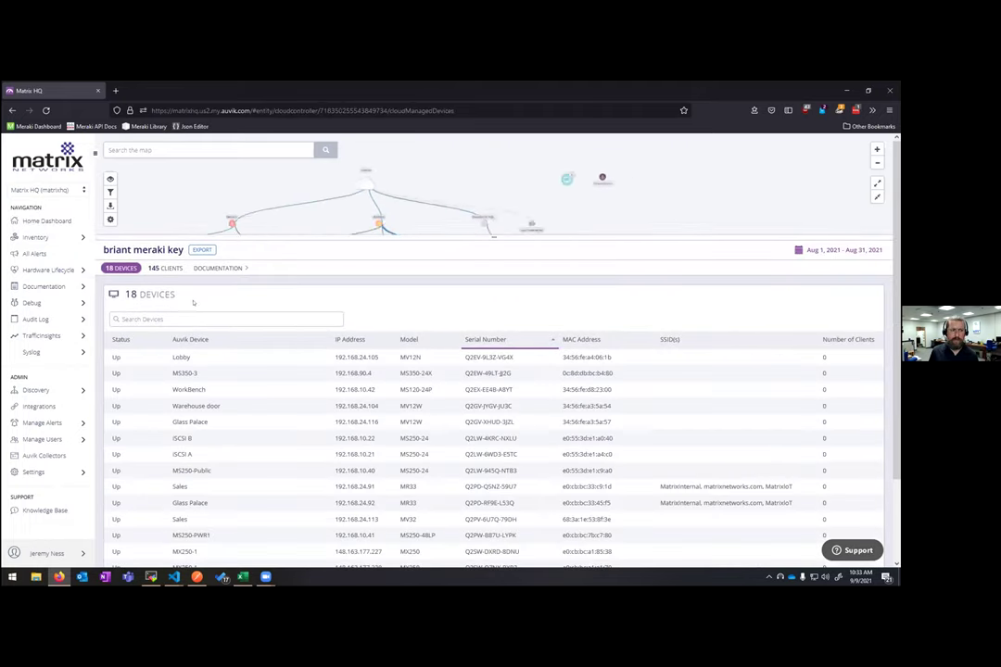
scroll(617, 324, down, 2)
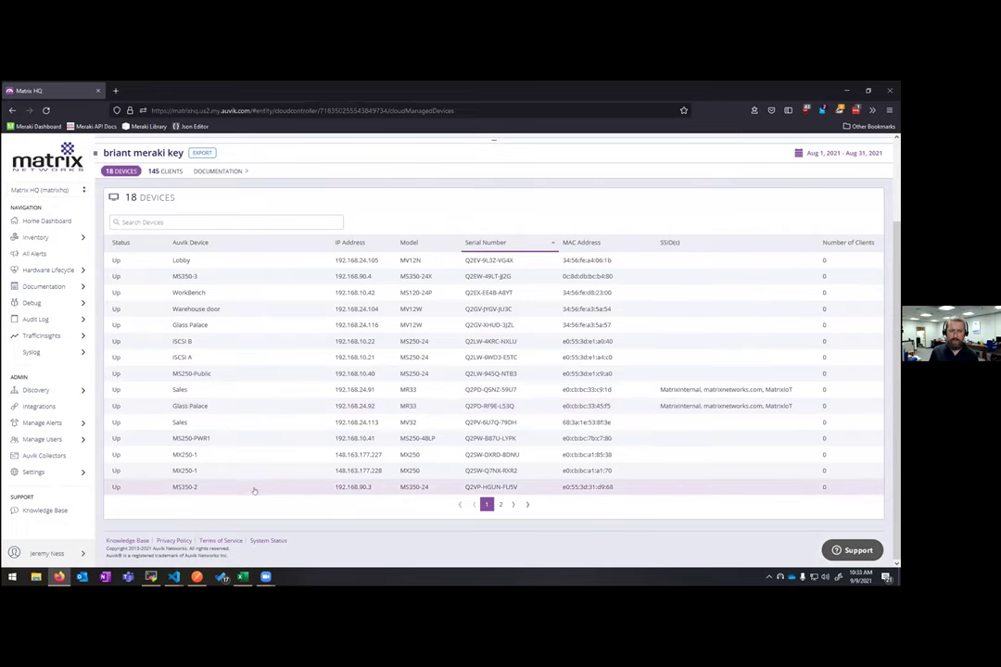
scroll(252, 487, up, 2)
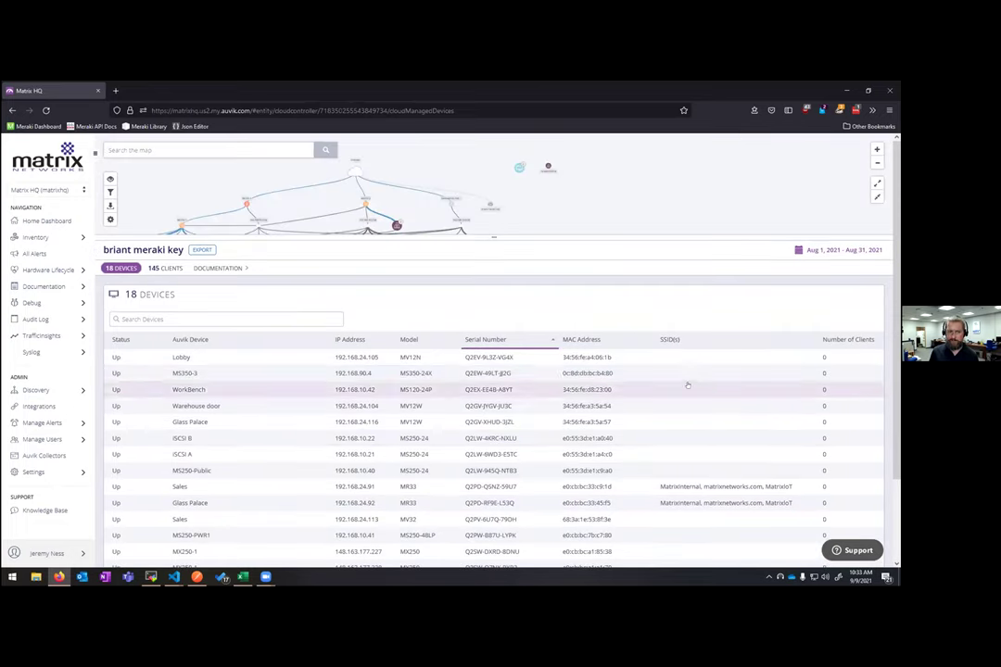
Restore the map, zoom in near the Internet cloud, and open the MX250-1 firewall's dashboard.
drag(493, 237, 483, 380)
scroll(649, 232, up, 5)
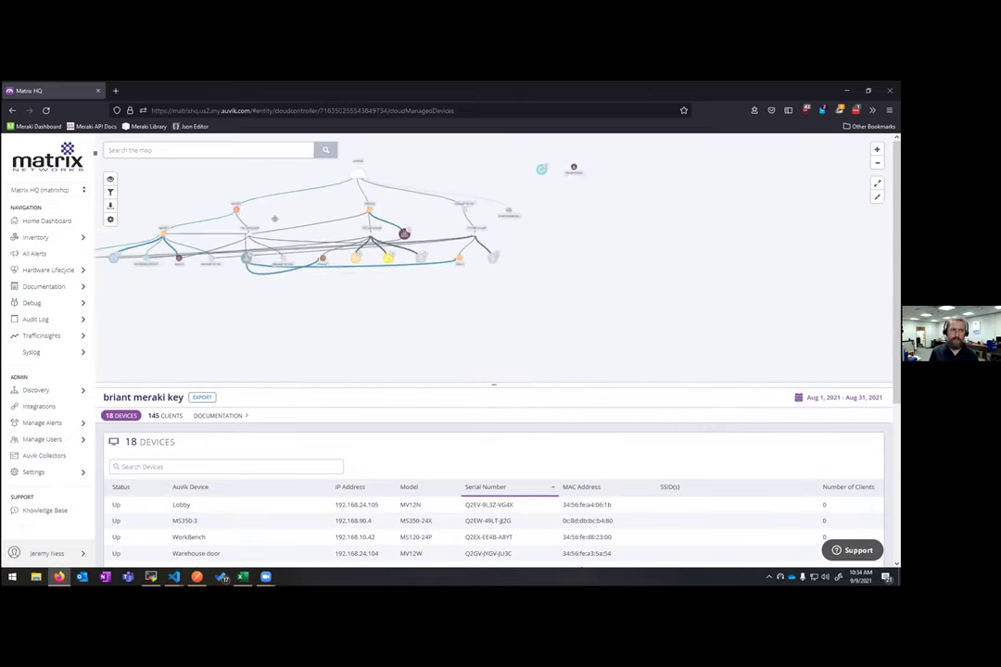
mouse_move(723, 220)
drag(723, 219, 732, 220)
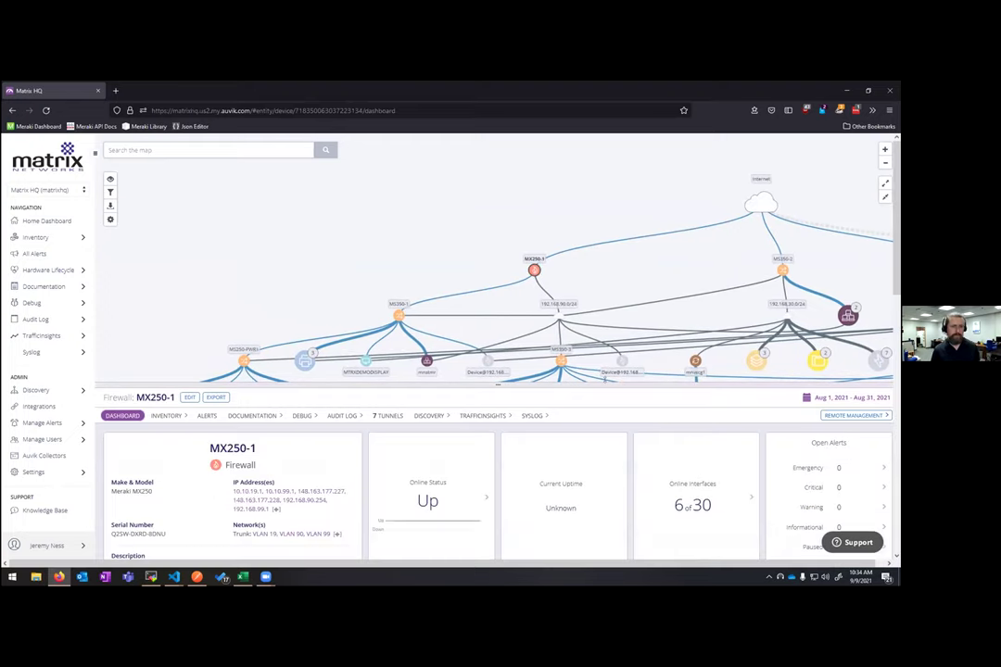
Review MX250-1's device description and lifecycle information, highlighting parts of the text.
scroll(605, 391, down, 3)
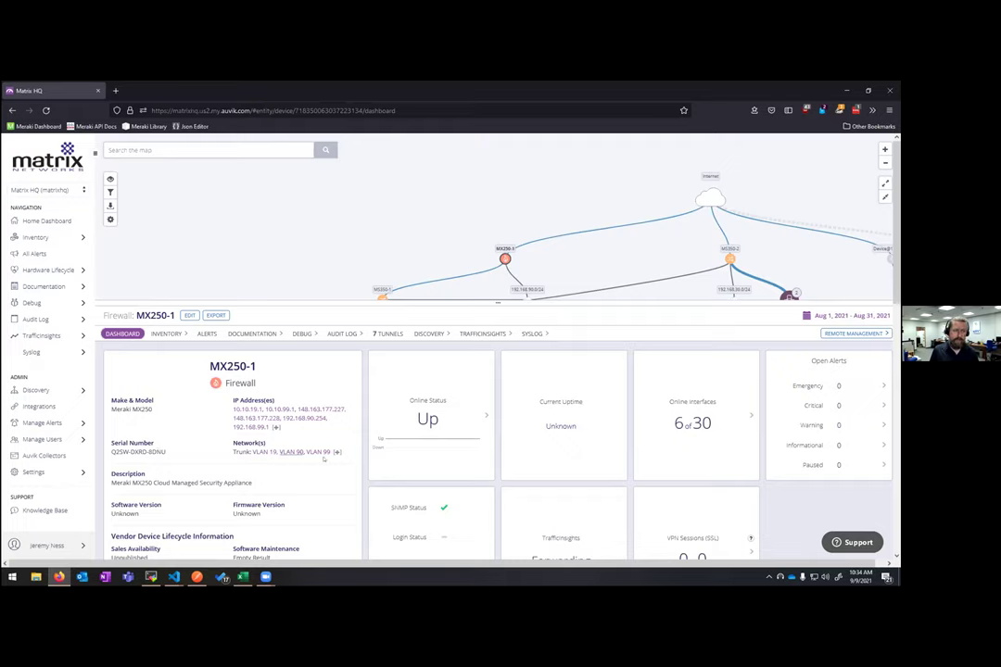
drag(146, 475, 252, 483)
click(303, 466)
scroll(303, 466, down, 1)
drag(121, 456, 298, 533)
click(124, 496)
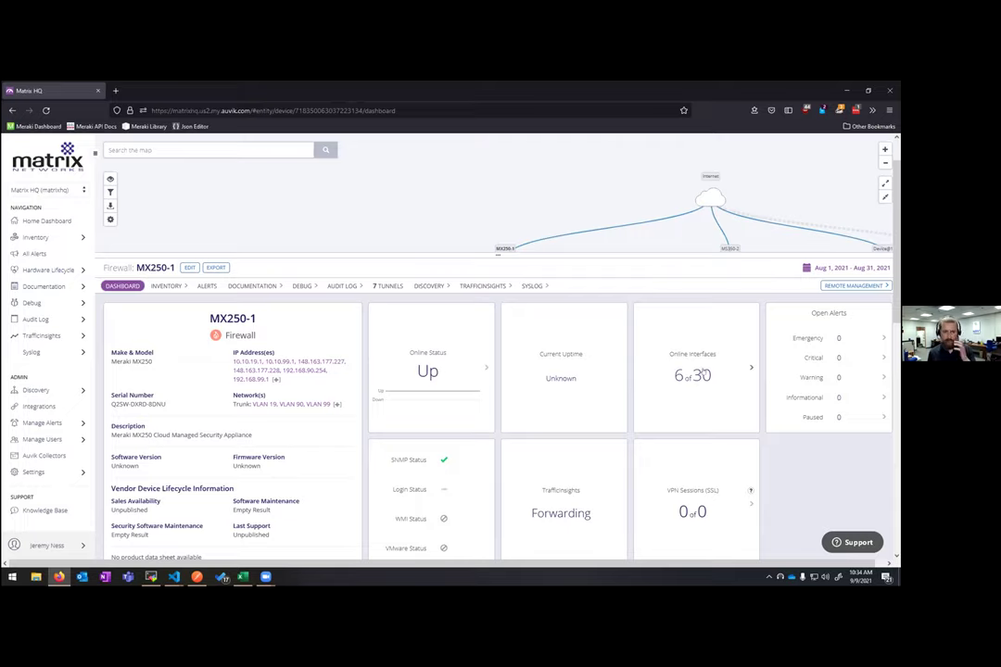
Scroll down through interface utilization to the August Device Bandwidth chart and back up.
scroll(452, 405, down, 1)
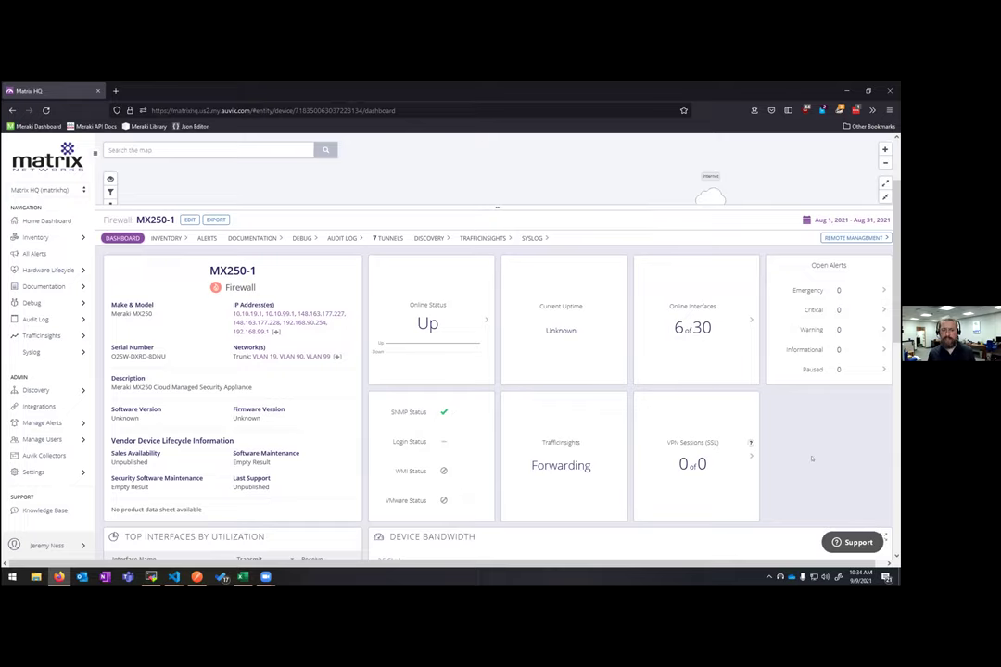
scroll(812, 458, down, 3)
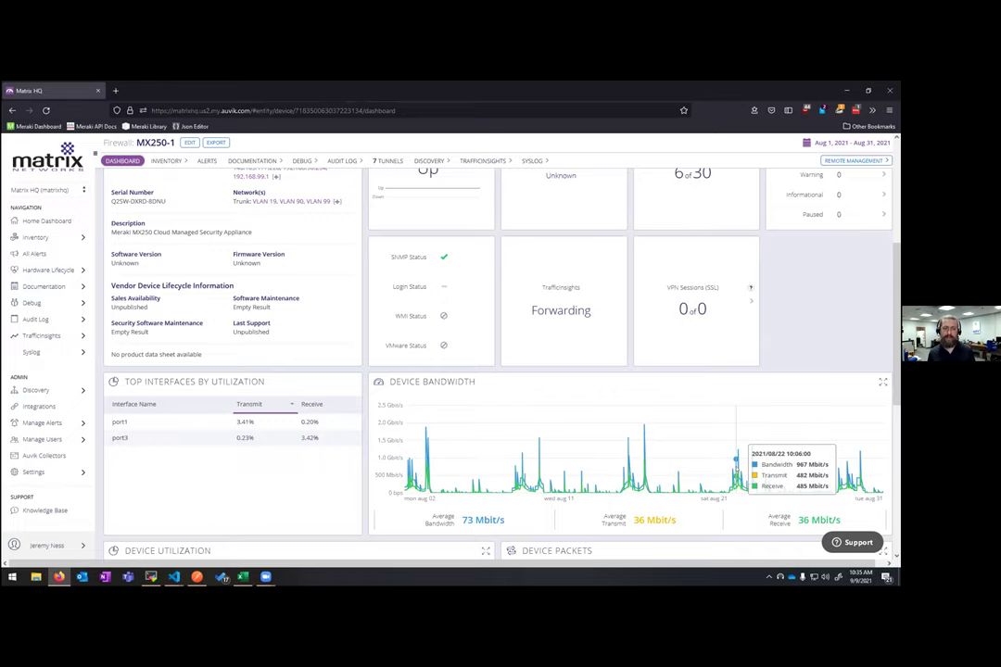
scroll(853, 238, up, 5)
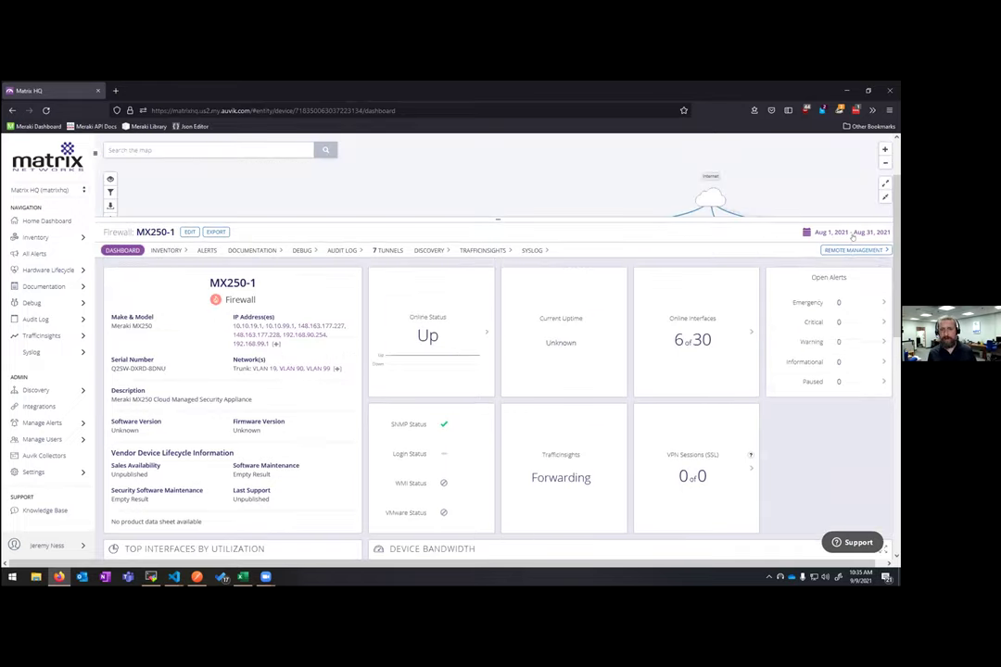
Limit the MX250-1 dashboard's time range to yesterday, Sep 8, 2021.
click(853, 237)
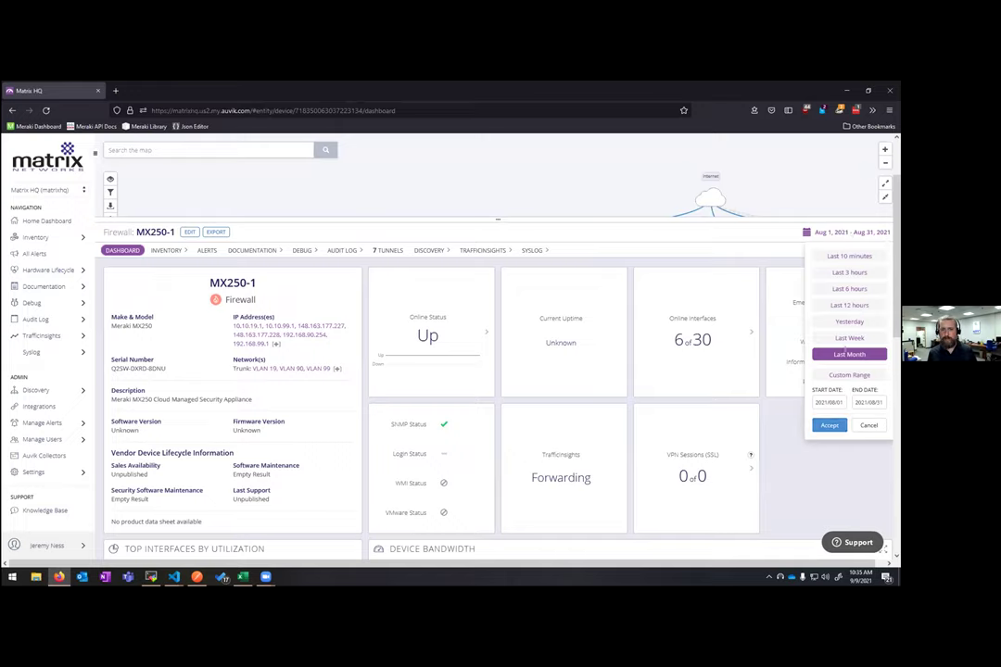
click(849, 322)
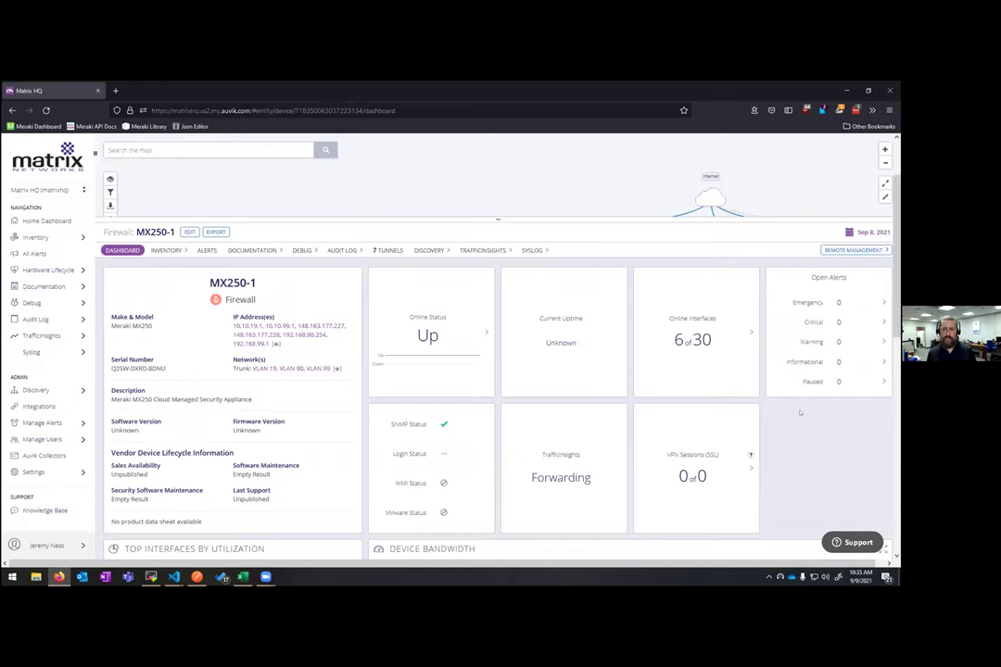
scroll(801, 412, down, 2)
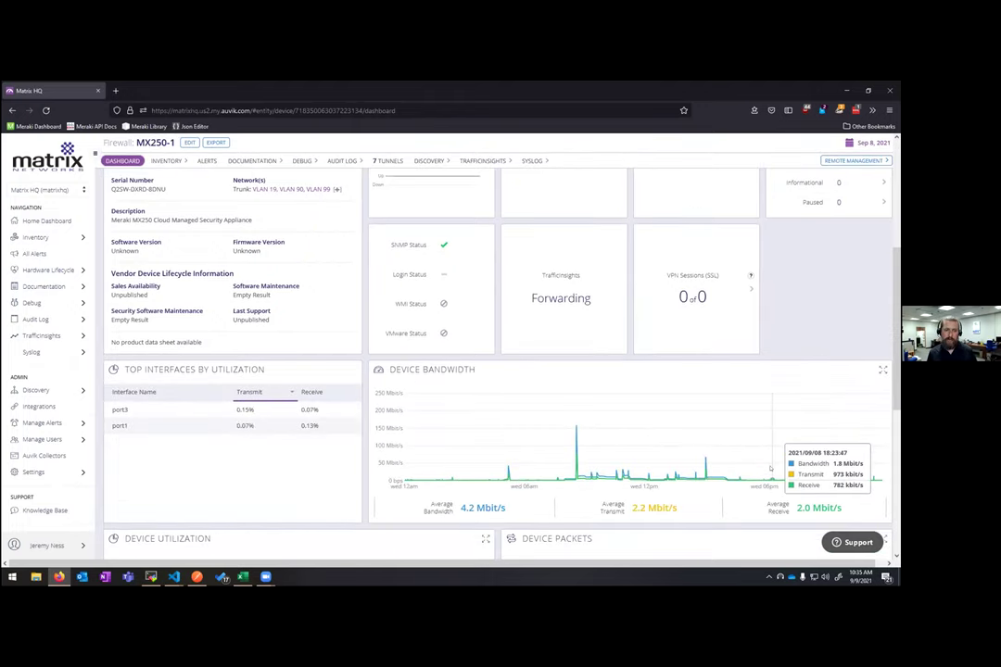
Pan the network map down to bring the switches below the firewalls into view.
scroll(726, 491, up, 3)
scroll(728, 489, up, 1)
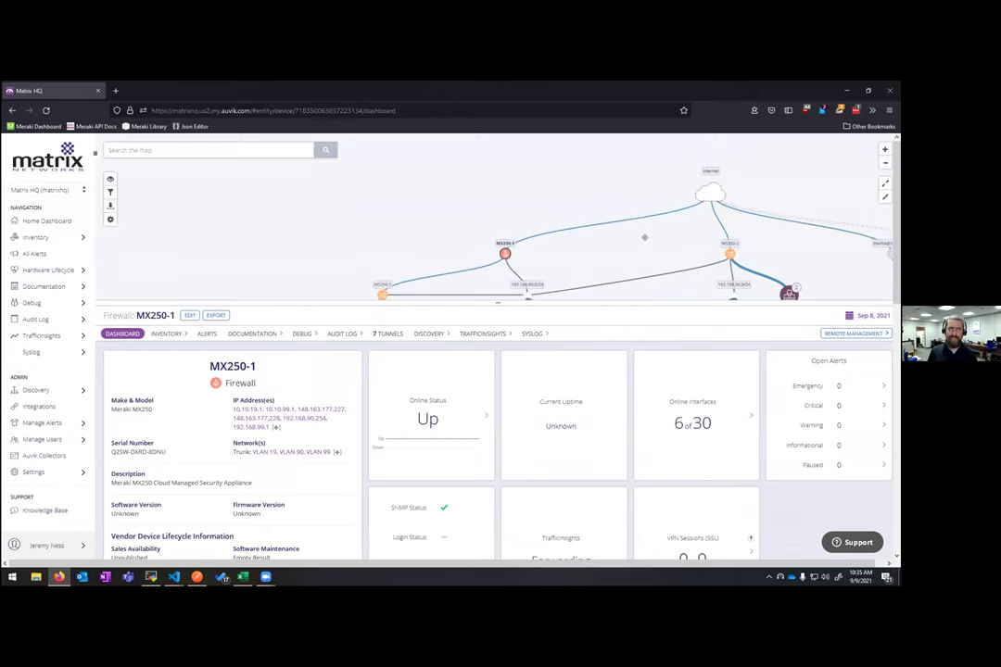
drag(645, 237, 675, 181)
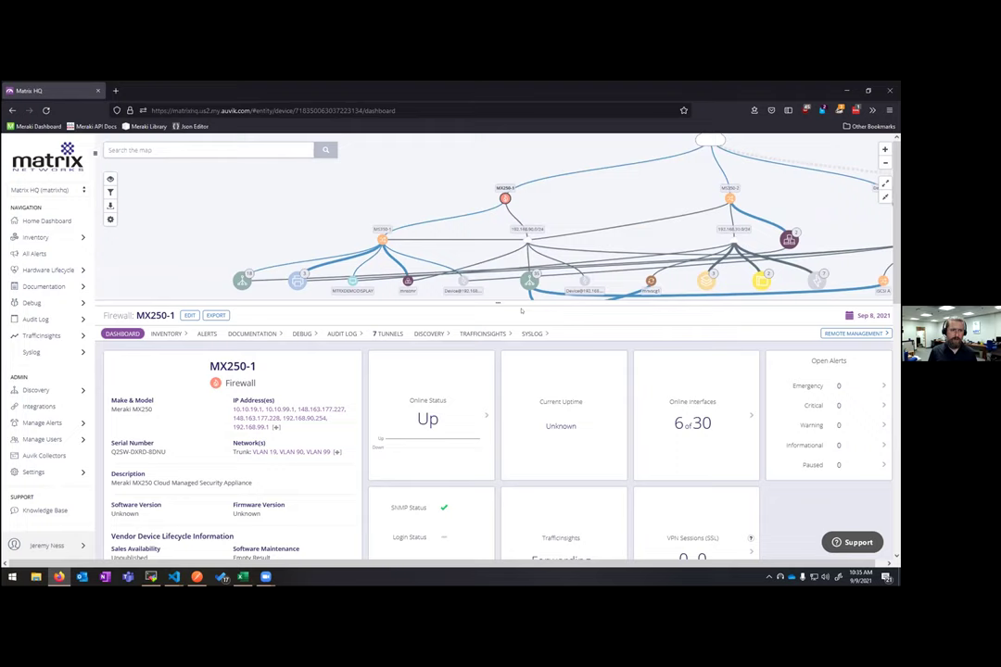
Enlarge the map and show the MX250-1 port1 to MS350-1 Port 24 link: 1.0 Gbit/s, VLAN 90.
drag(521, 306, 519, 419)
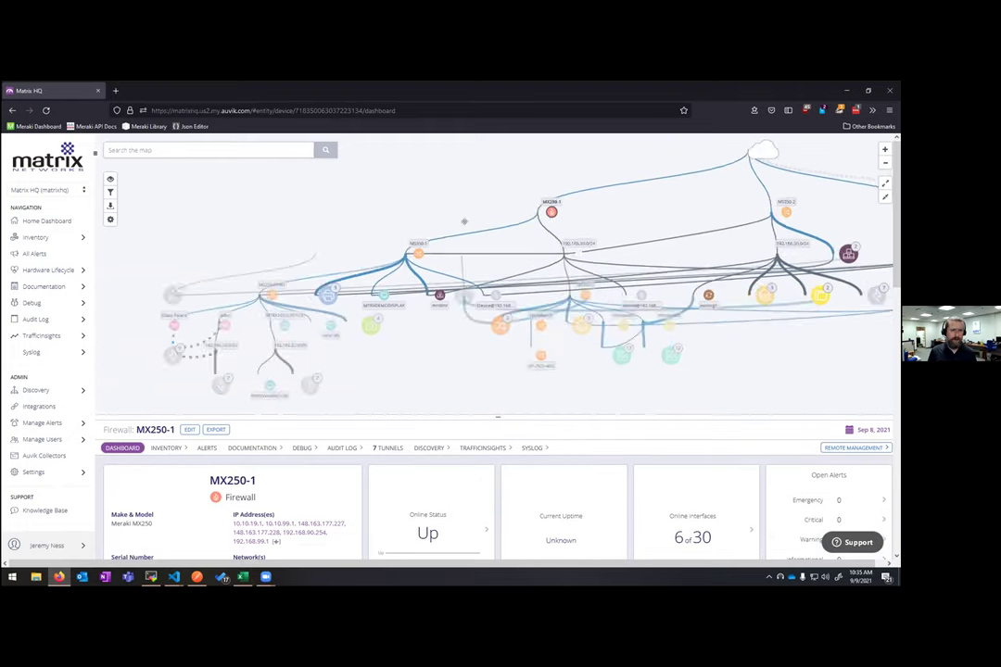
mouse_move(440, 253)
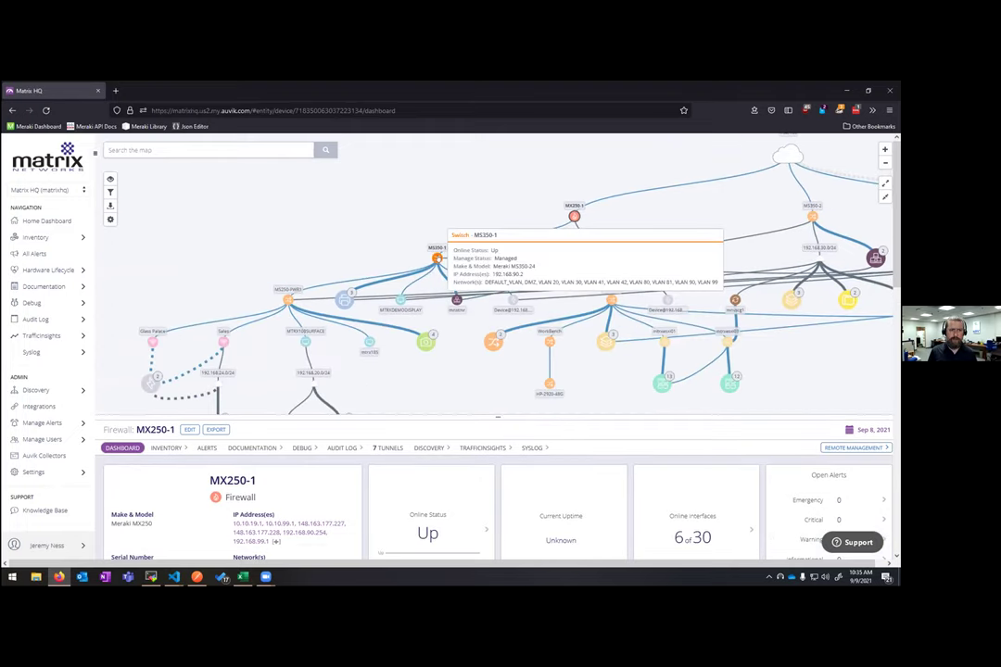
mouse_move(537, 235)
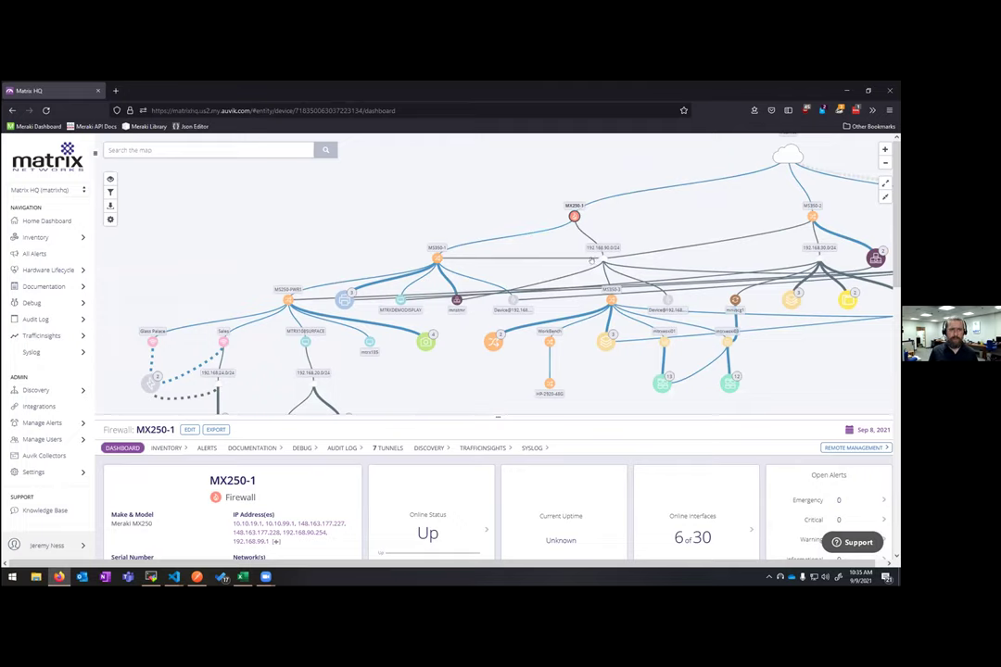
mouse_move(484, 242)
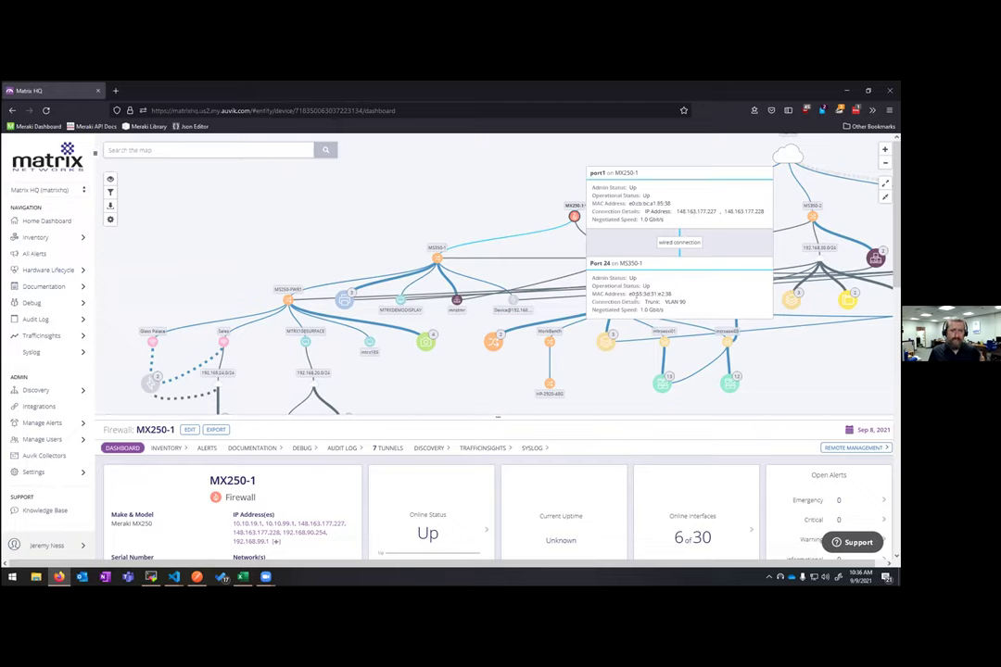
Highlight and clear the Trunk: VLAN 90 detail, then pan the map to the MS250-PWR1 branch.
drag(651, 303, 688, 302)
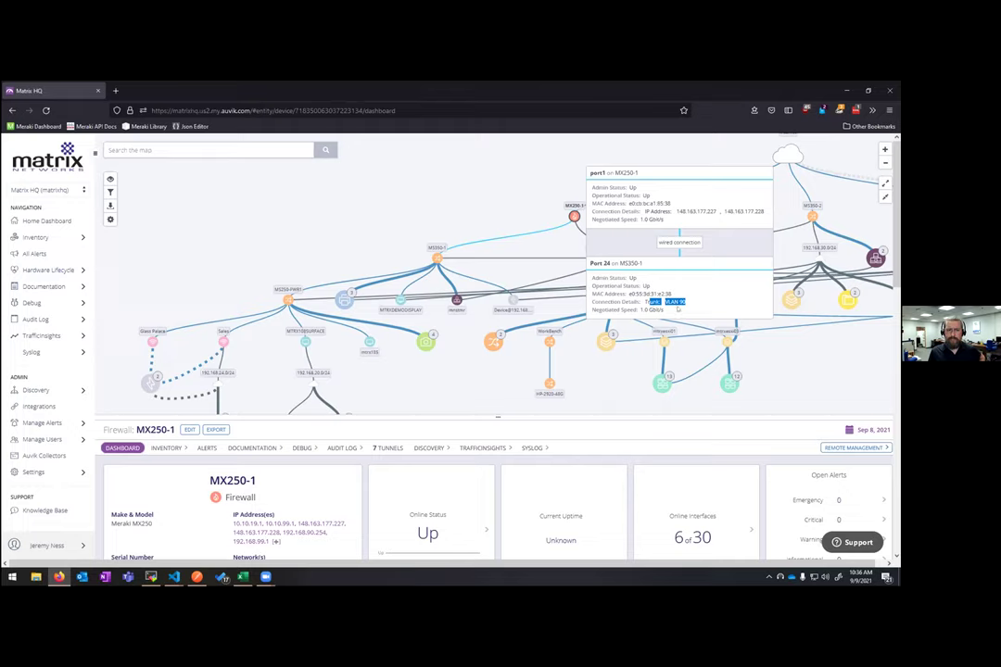
click(702, 303)
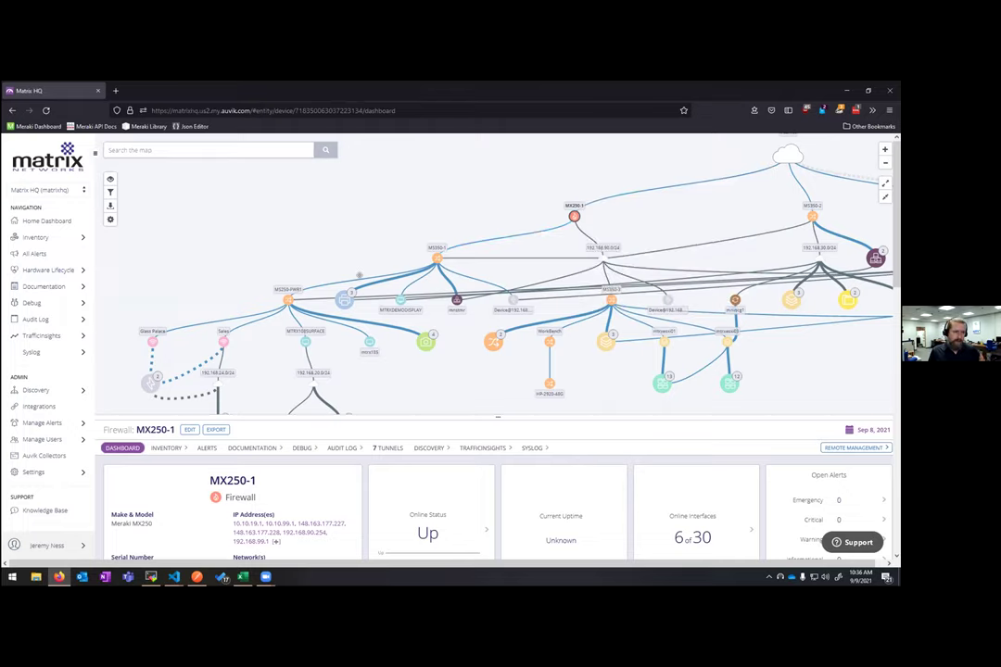
mouse_move(290, 299)
mouse_move(364, 283)
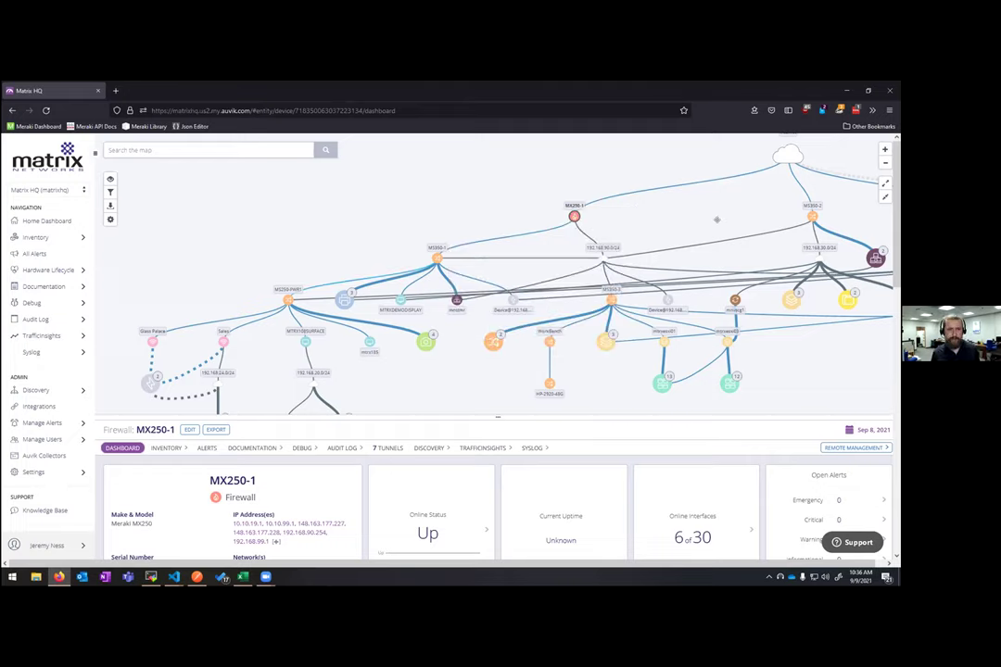
drag(504, 193, 422, 205)
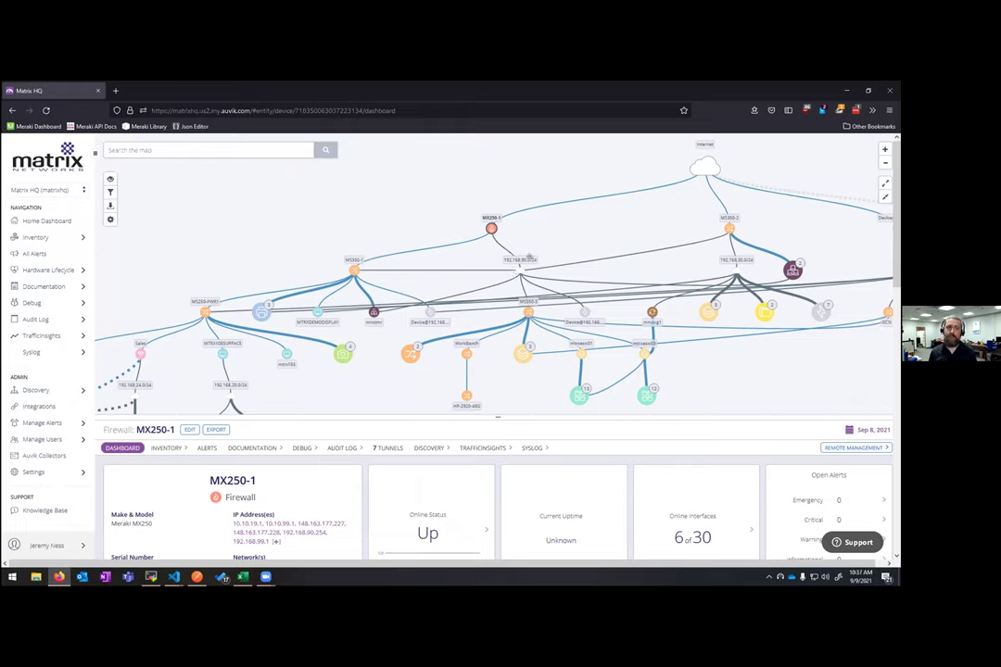
mouse_move(492, 228)
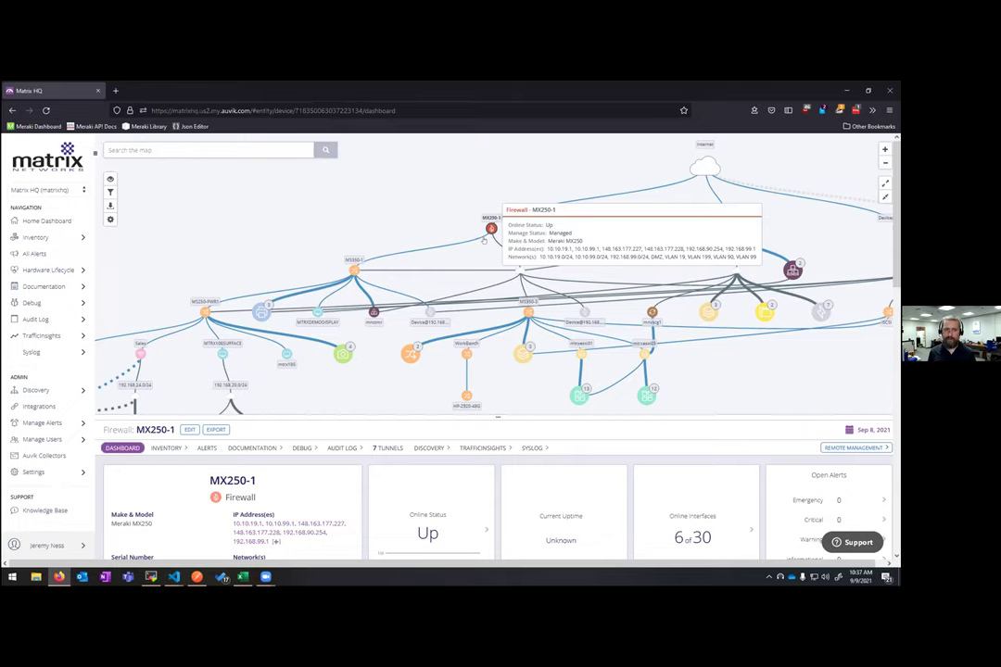
drag(214, 277, 297, 213)
Open the MS250-PWR1 switch dashboard and scroll down to its Device Packets section.
click(287, 248)
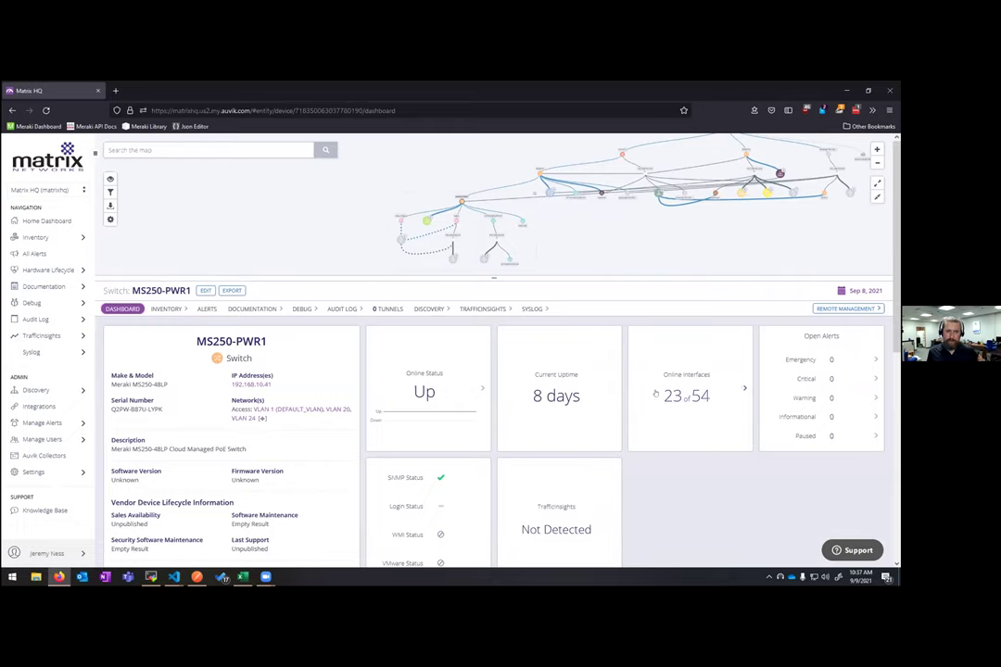
scroll(593, 329, down, 1)
scroll(686, 279, down, 2)
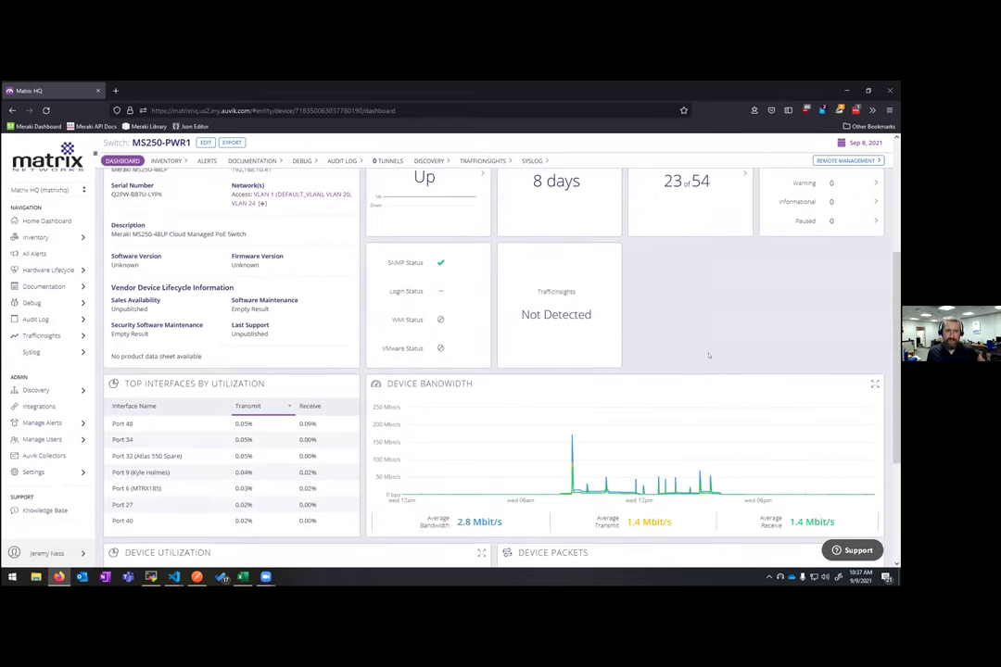
scroll(739, 312, down, 1)
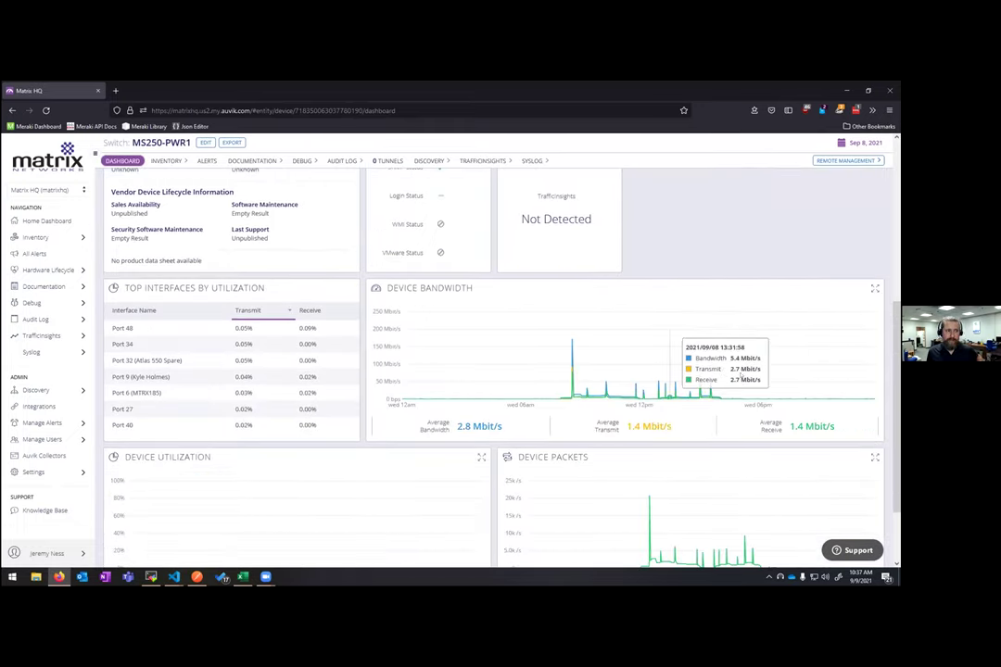
scroll(180, 362, down, 1)
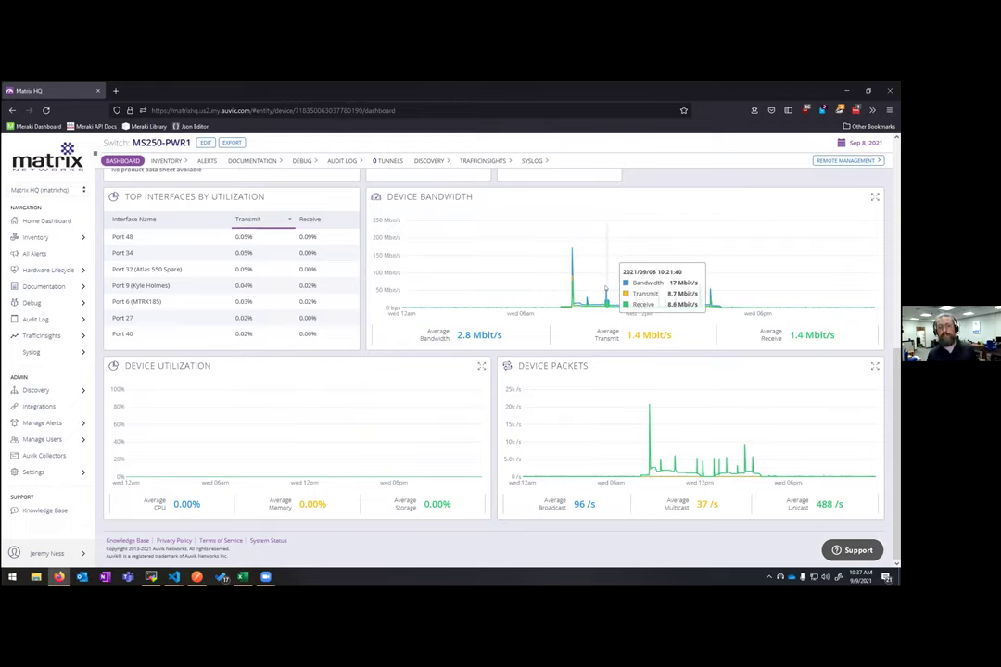
Examine the broadcast, multicast and unicast packet breakdowns, then close the troubleshooting view.
click(873, 366)
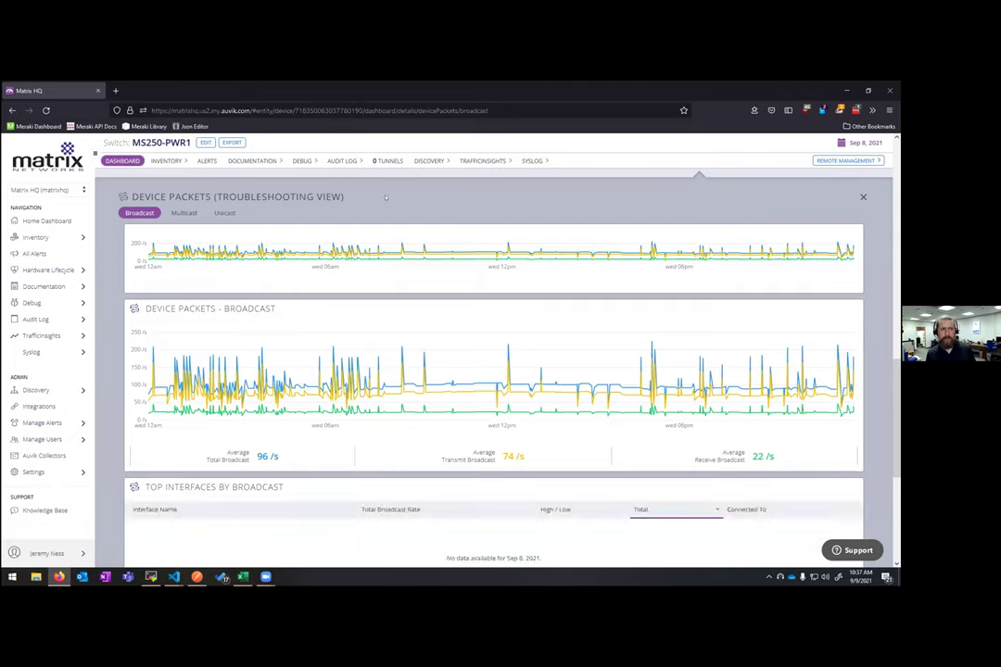
click(184, 217)
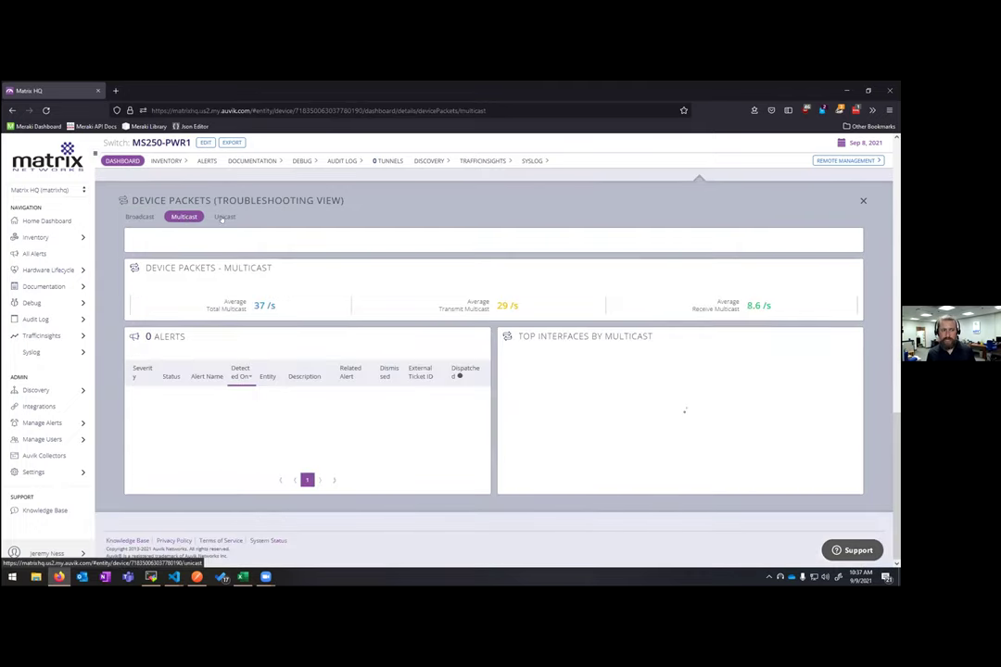
click(223, 217)
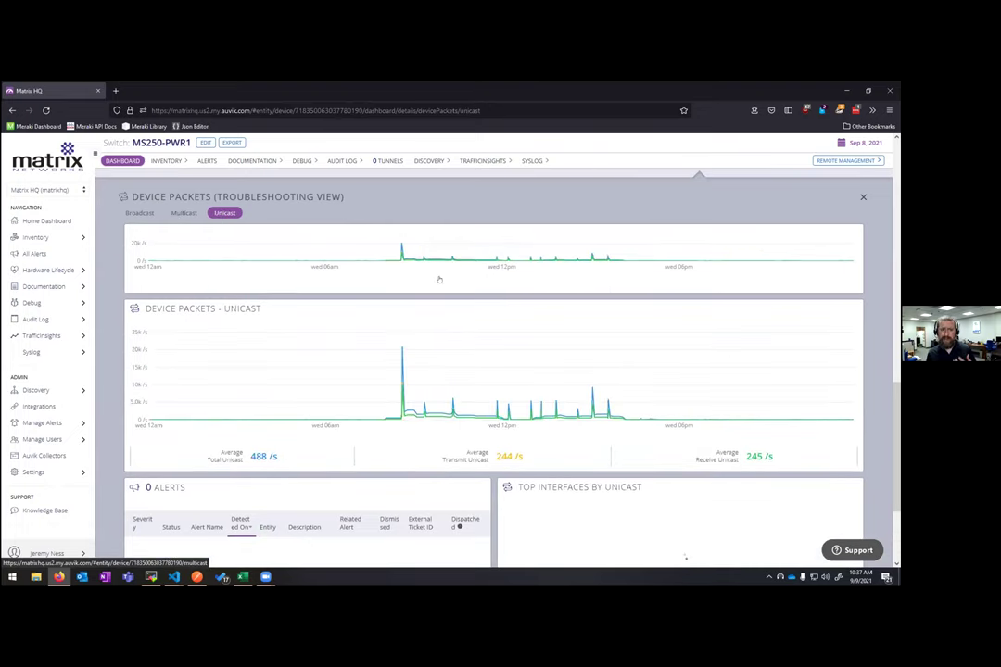
scroll(751, 408, up, 1)
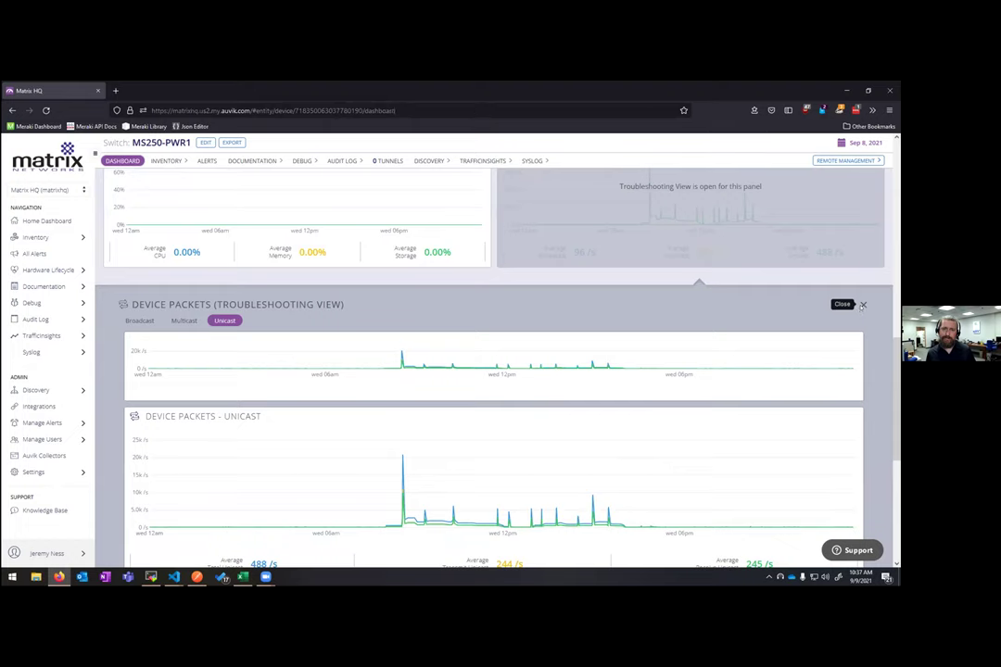
click(863, 304)
scroll(290, 370, up, 6)
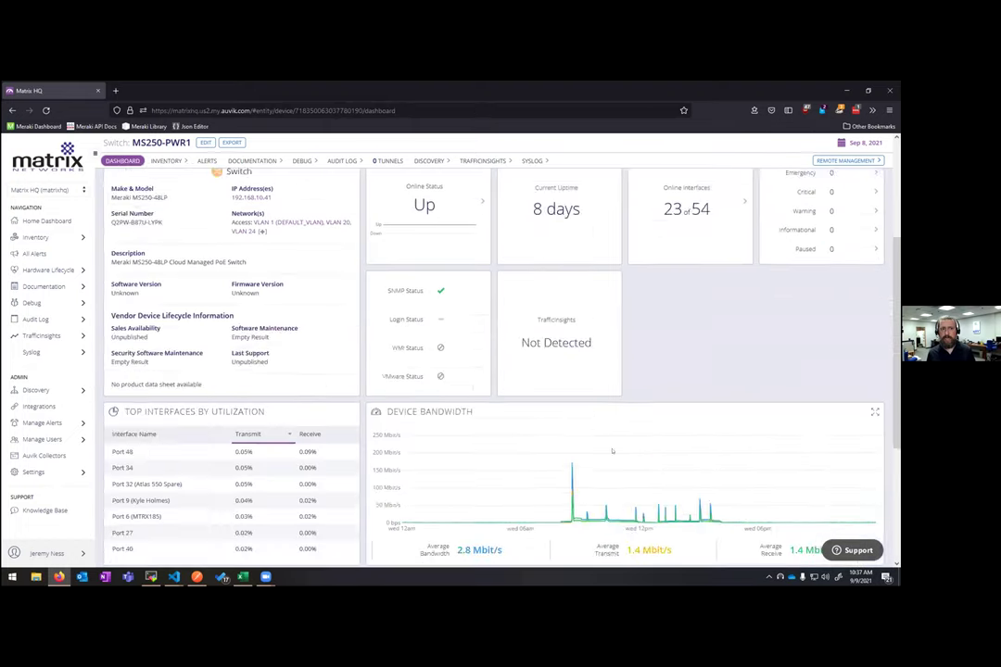
List MS250-PWR1's 54 interfaces, check its 9 networks, then return to the port list.
mouse_move(173, 310)
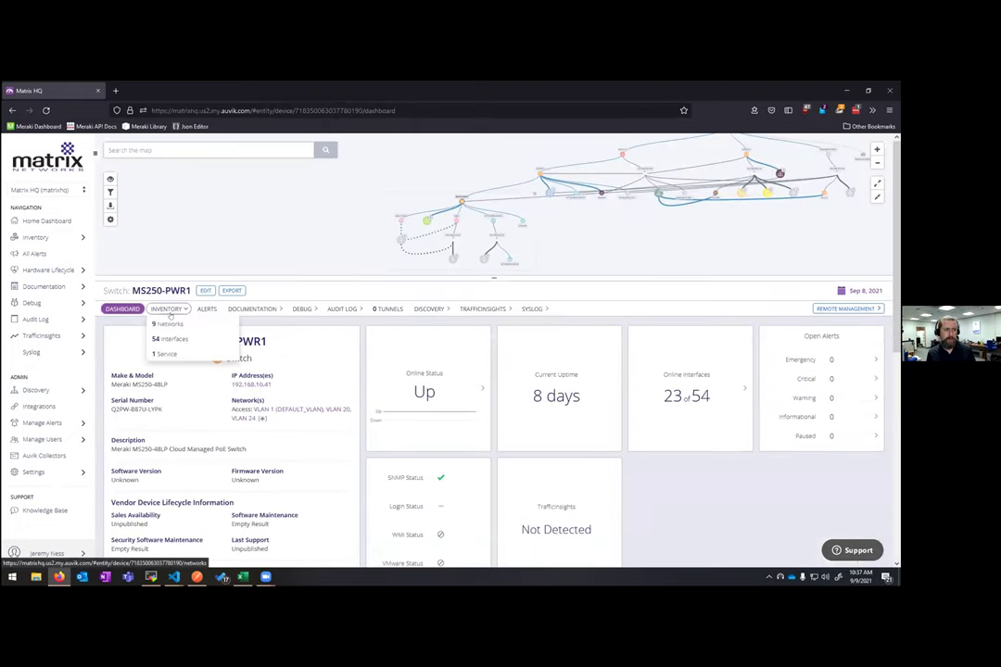
click(172, 340)
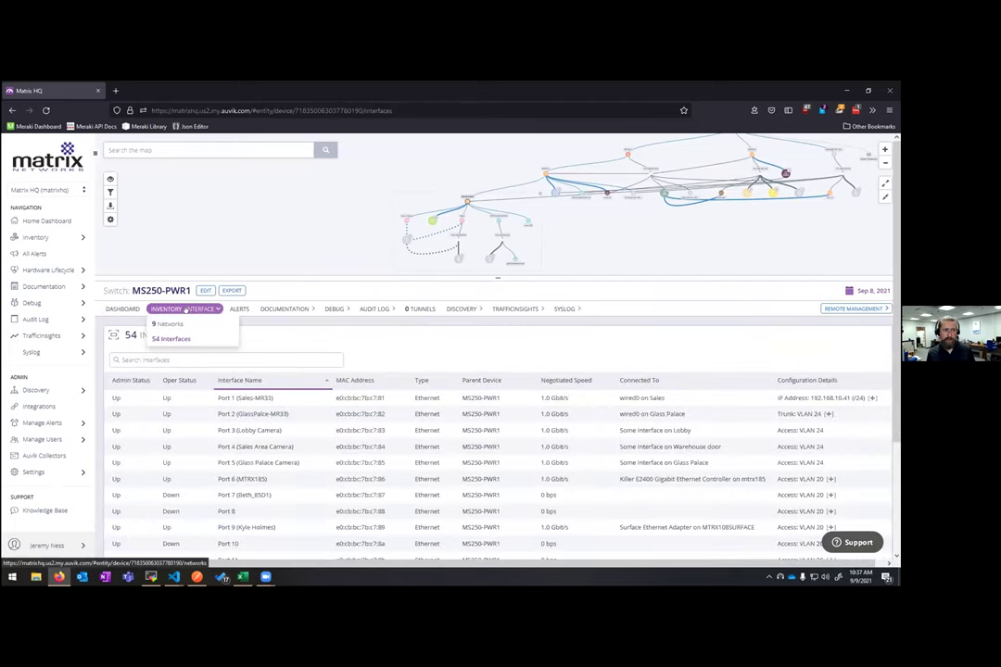
click(168, 324)
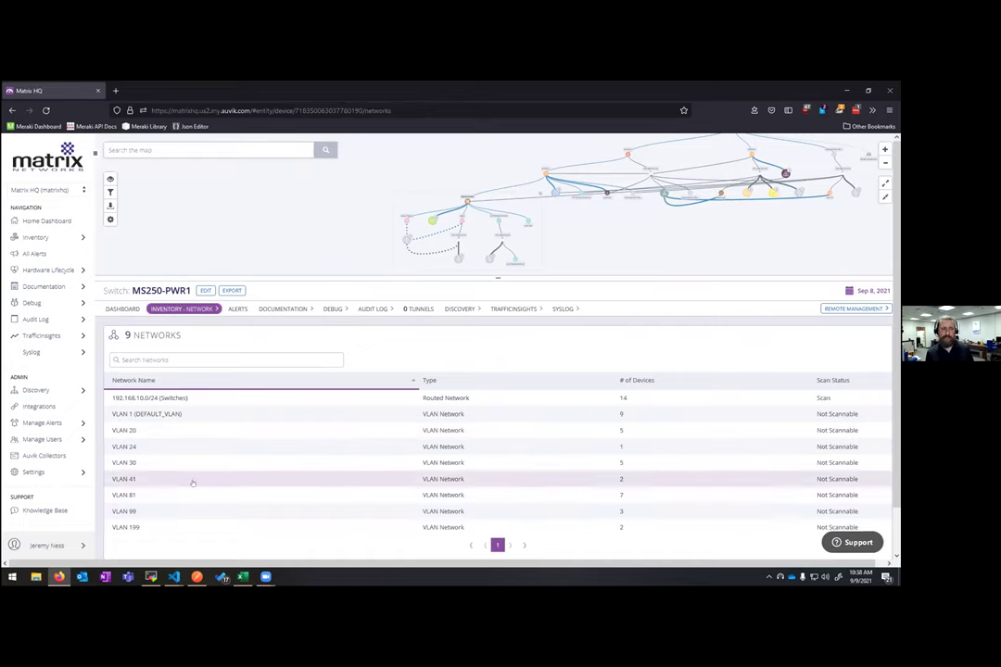
mouse_move(190, 311)
click(176, 338)
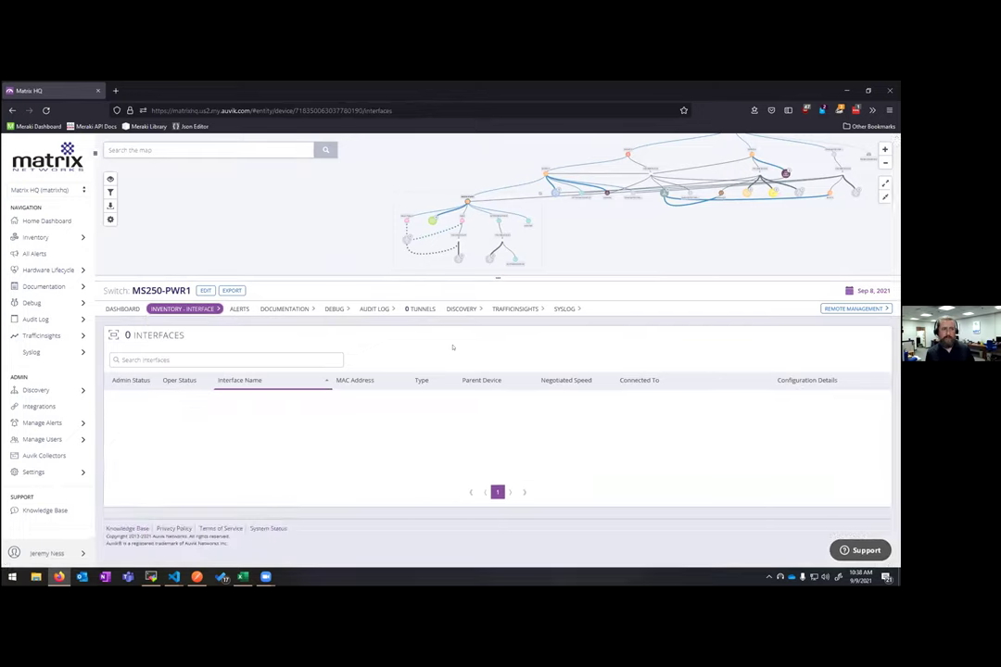
scroll(125, 339, down, 1)
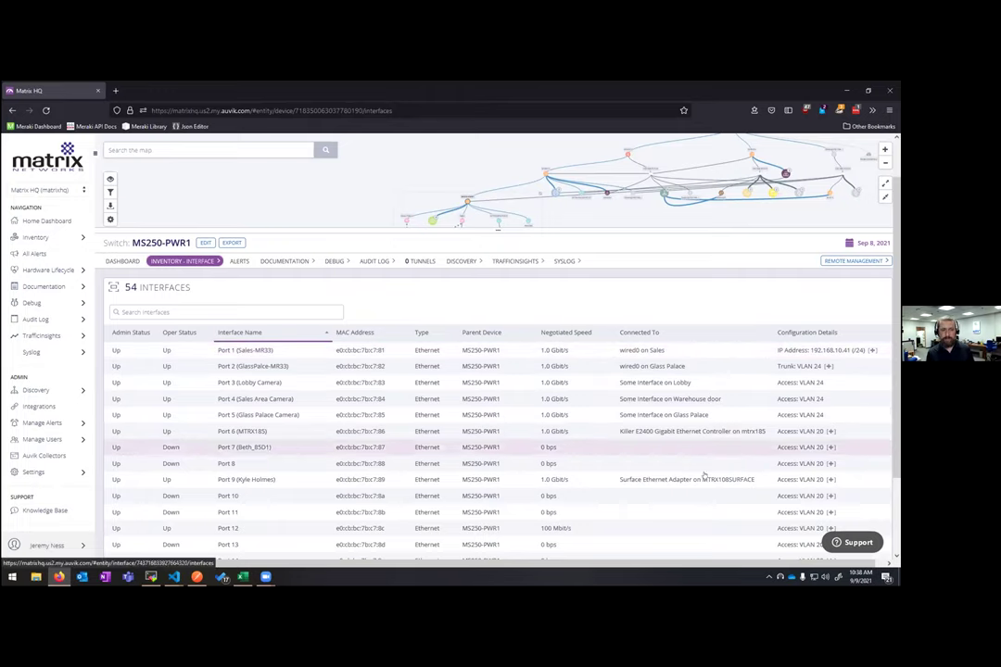
mouse_move(596, 211)
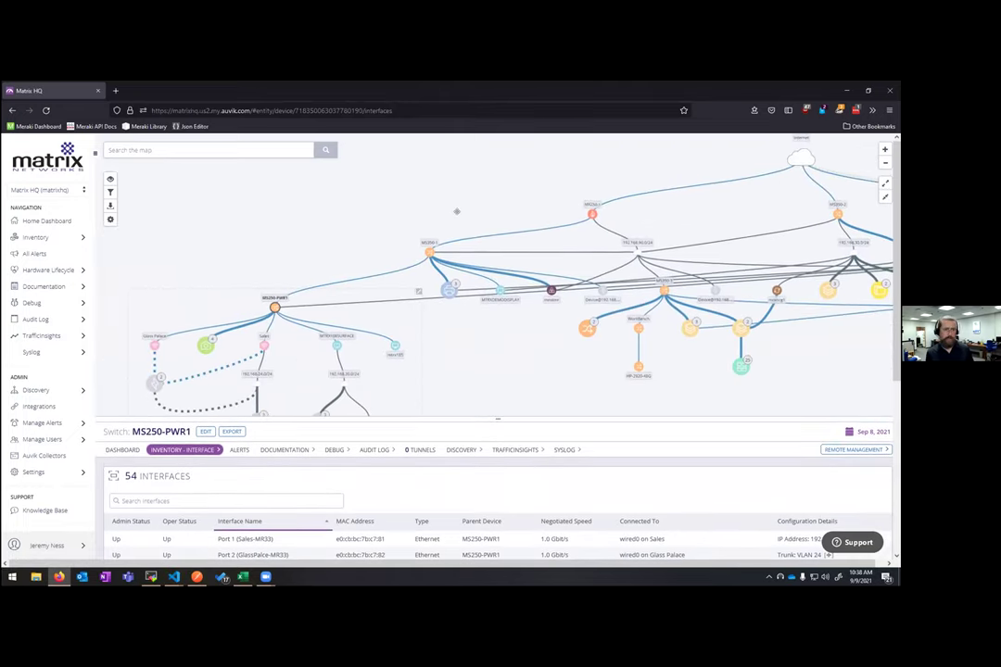
Zoom the map past Glass Palace, expand the switch's device group, and select the Lobby camera.
scroll(419, 246, up, 2)
click(885, 149)
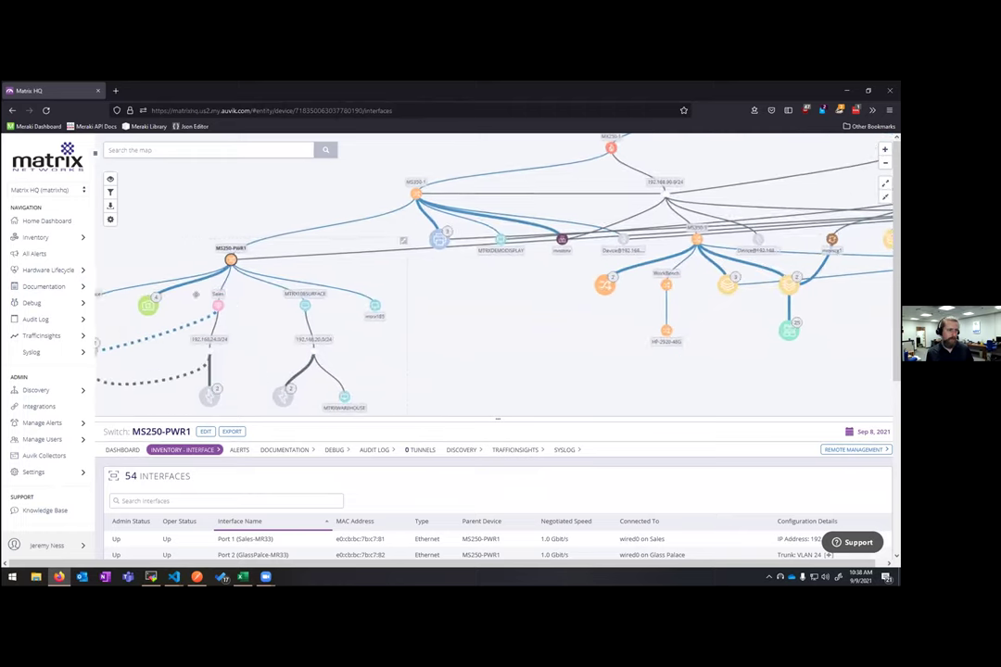
click(455, 309)
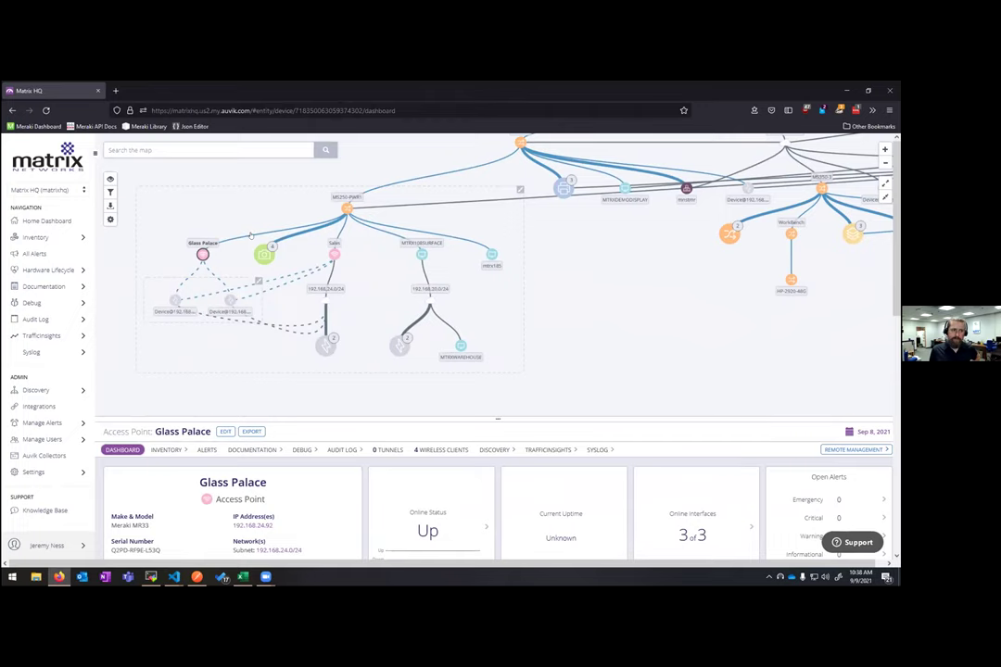
mouse_move(250, 235)
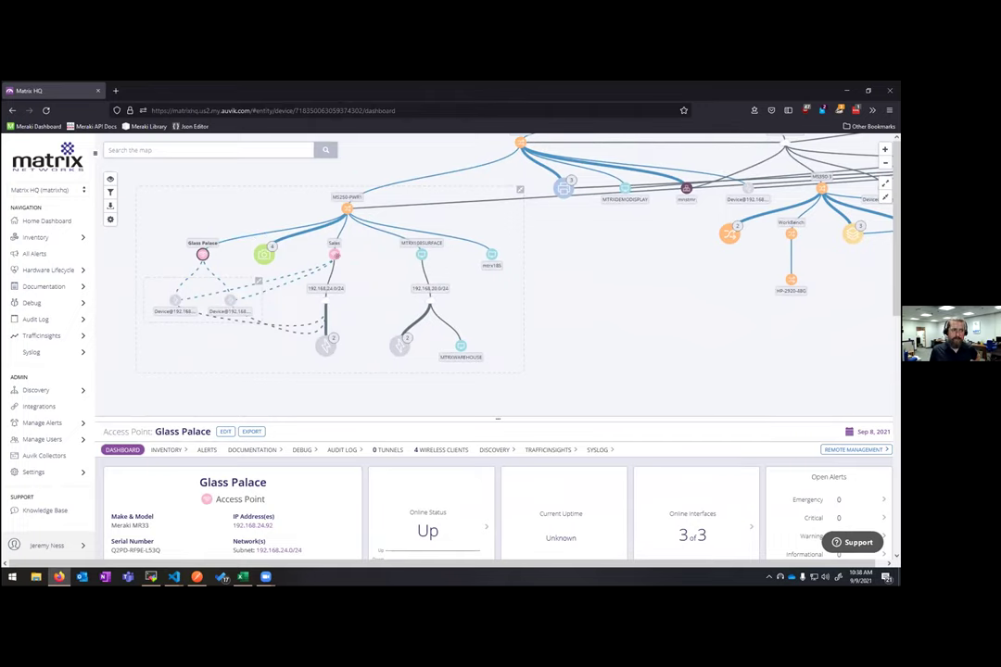
click(267, 254)
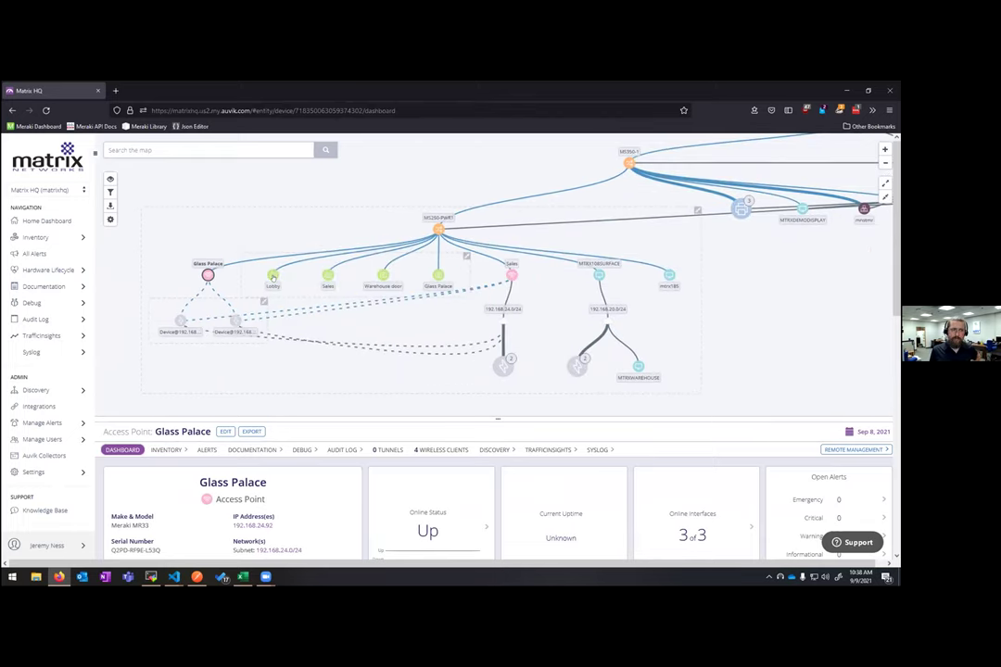
click(272, 276)
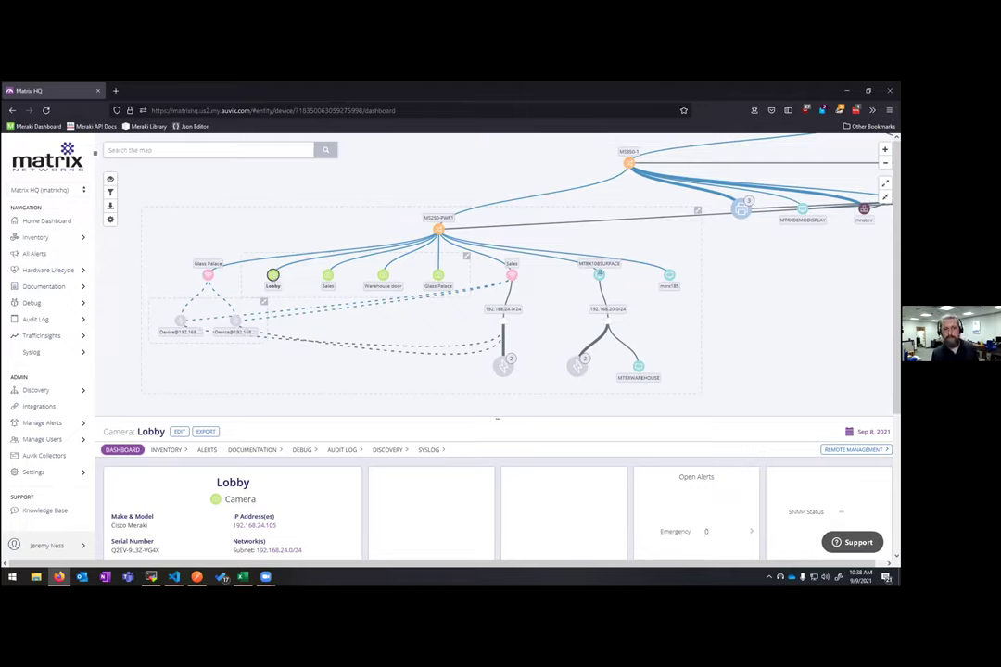
Select the mtrx185 workstation and enlarge its details area by shrinking the map.
click(669, 275)
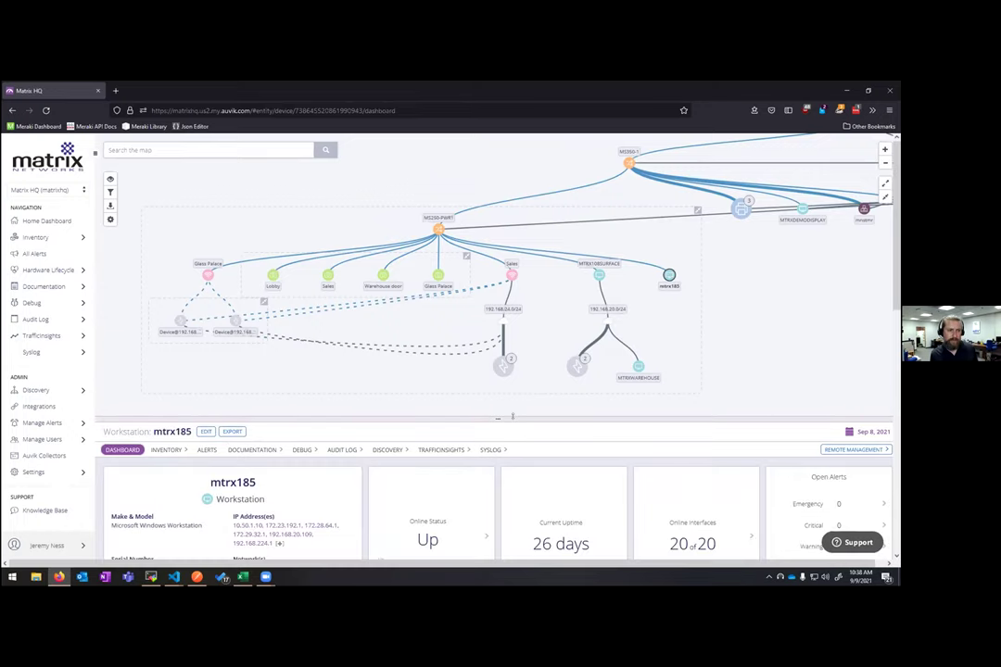
drag(507, 419, 546, 221)
double_click(233, 286)
click(274, 286)
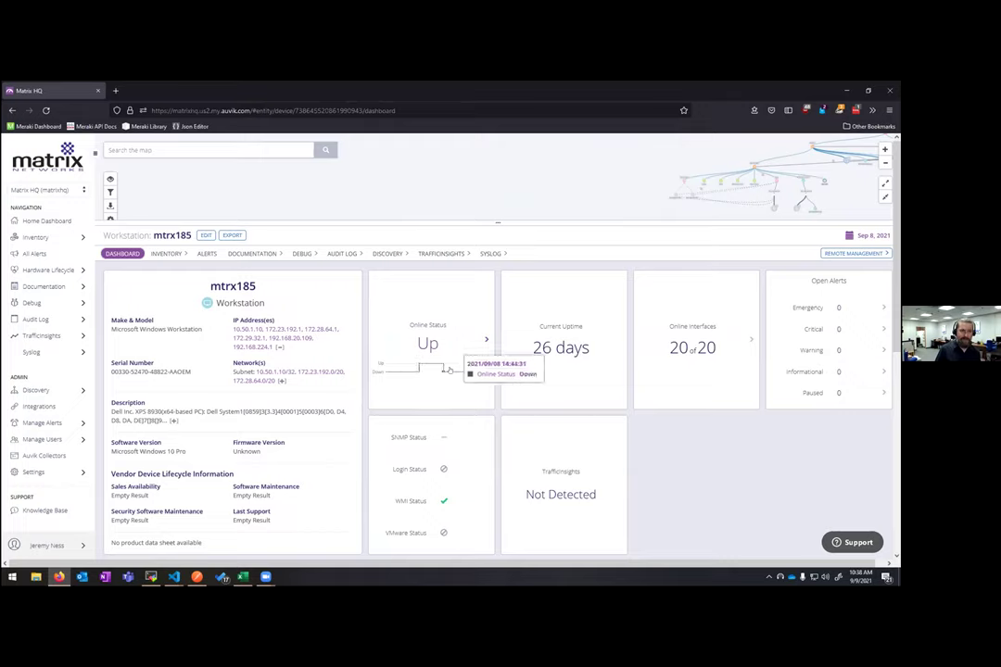
Review mtrx185's dashboard cards: 26 days uptime, Windows 10 Pro, and the charts below.
mouse_move(454, 370)
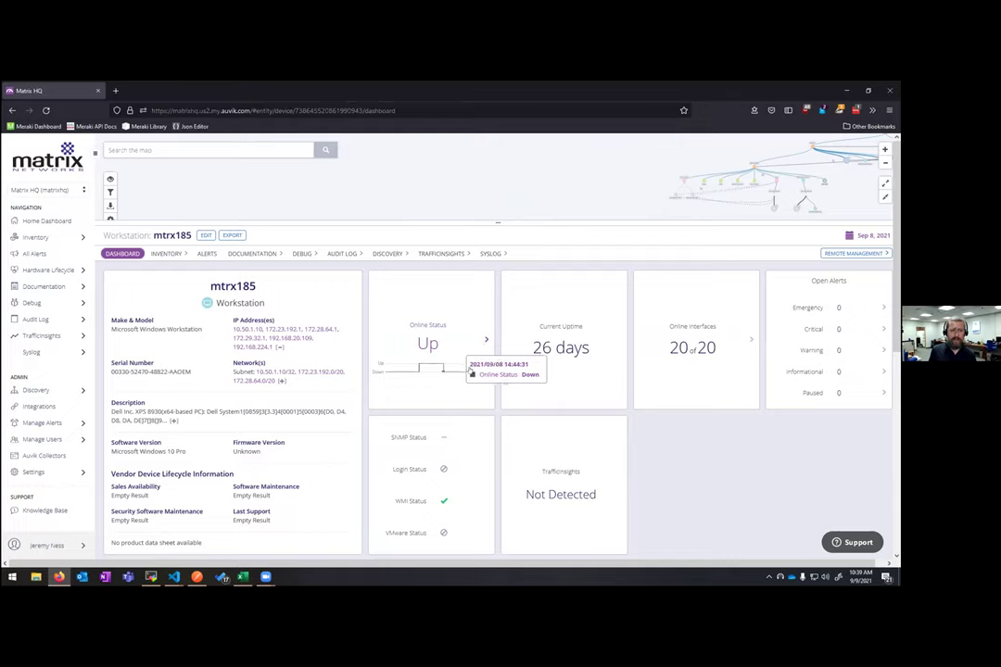
triple_click(560, 348)
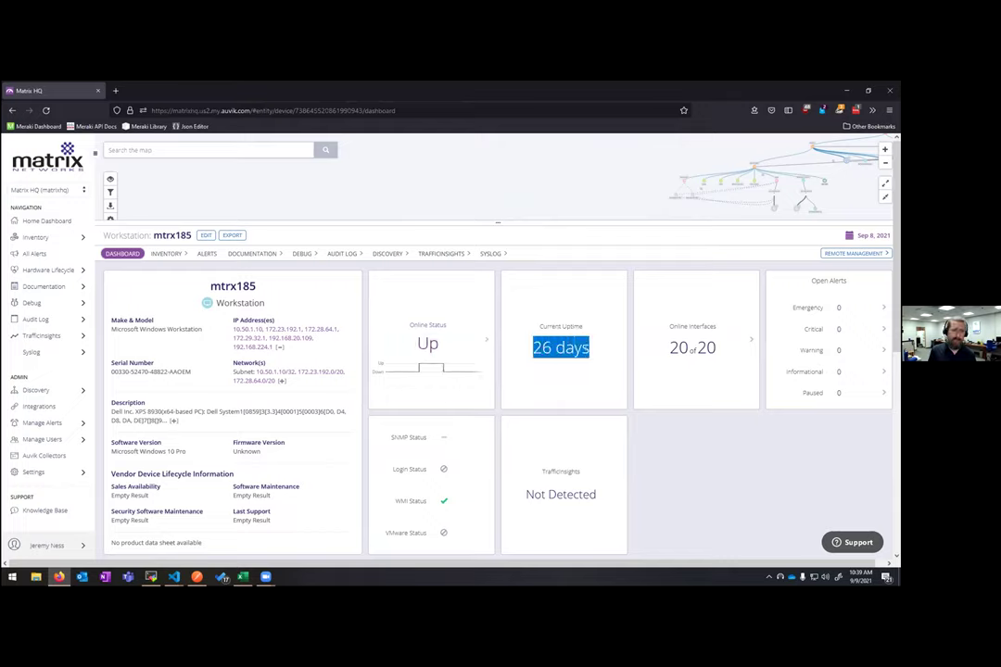
click(605, 352)
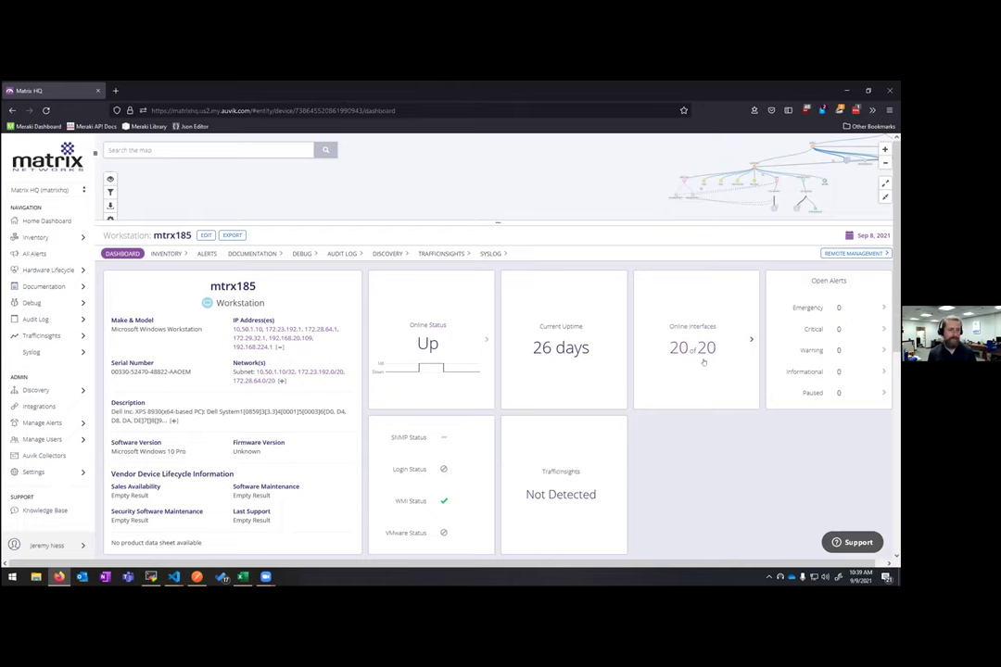
scroll(703, 363, down, 2)
drag(124, 280, 173, 280)
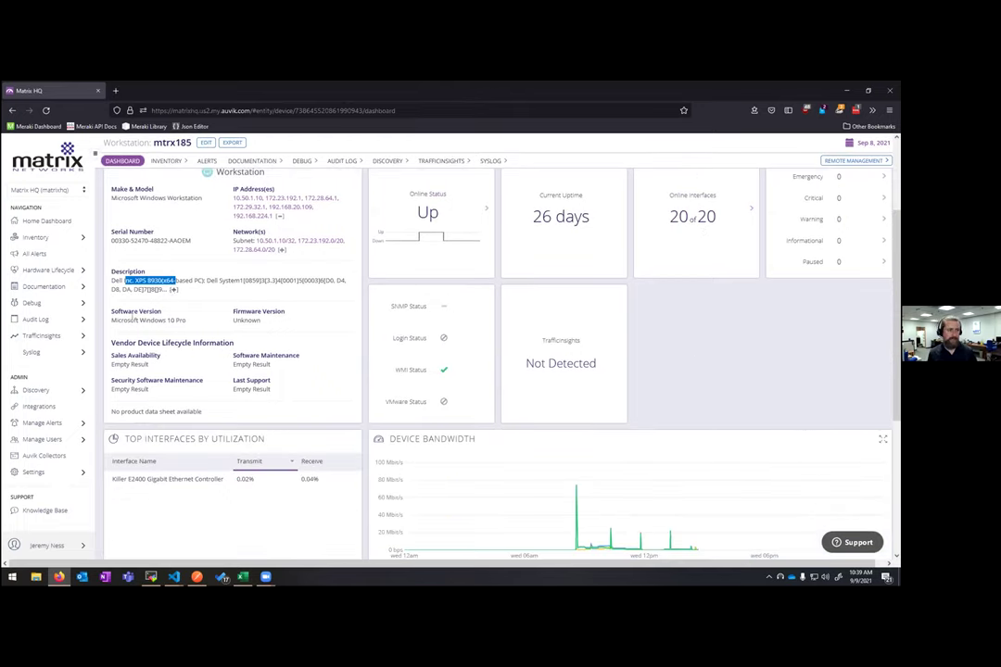
drag(135, 320, 206, 318)
scroll(206, 319, down, 1)
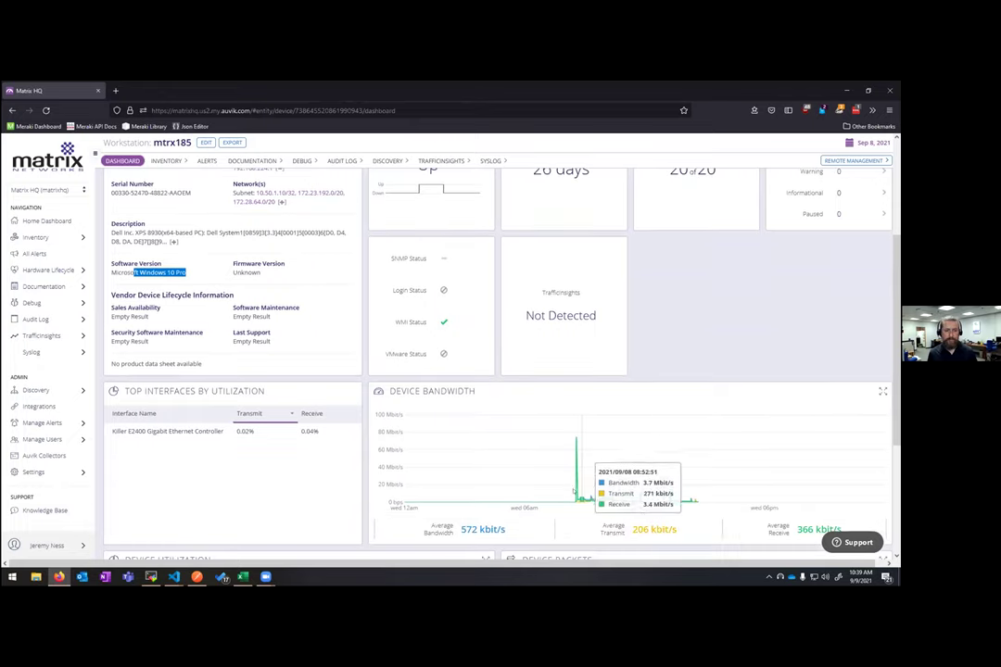
scroll(519, 445, down, 2)
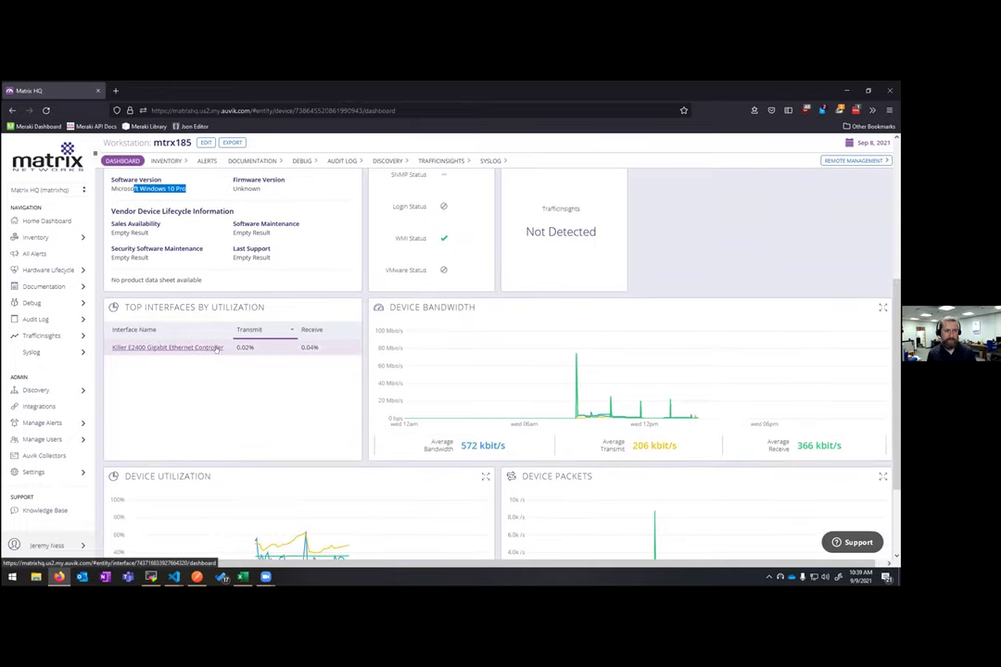
scroll(217, 352, down, 2)
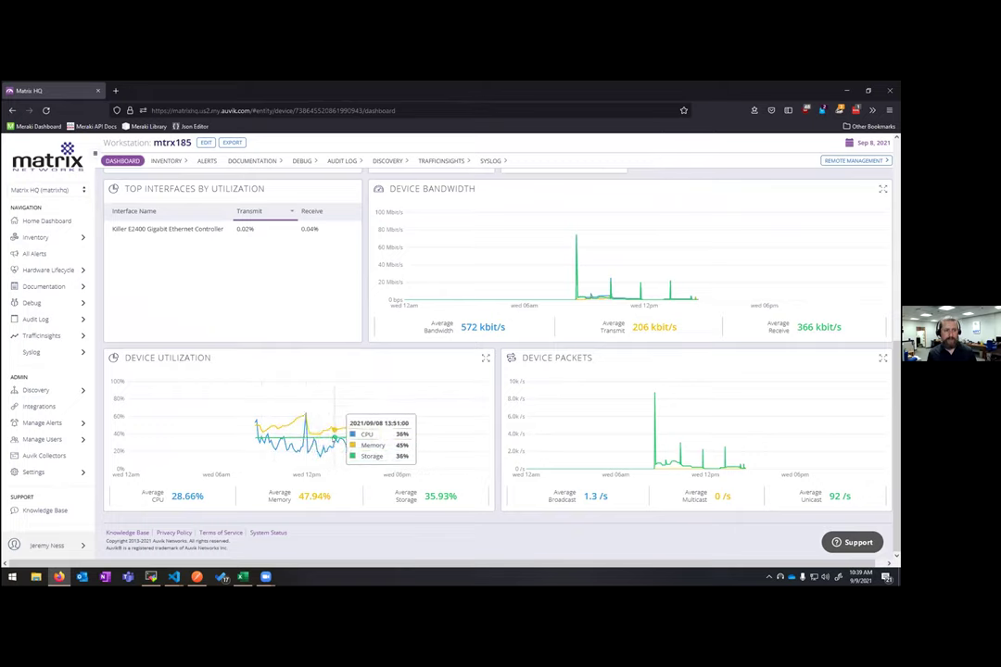
scroll(743, 339, up, 5)
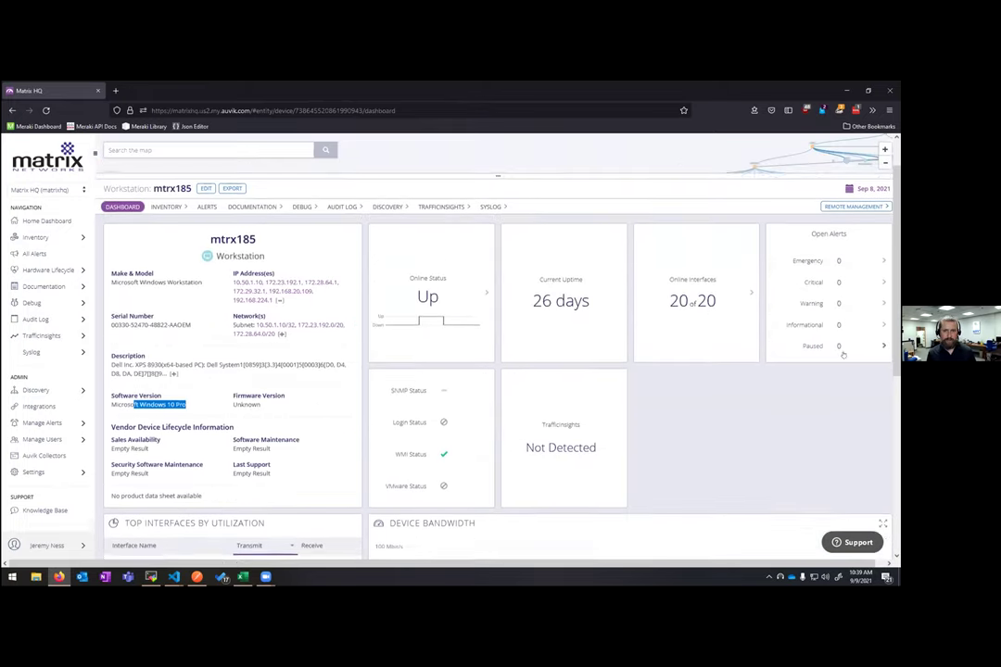
click(861, 236)
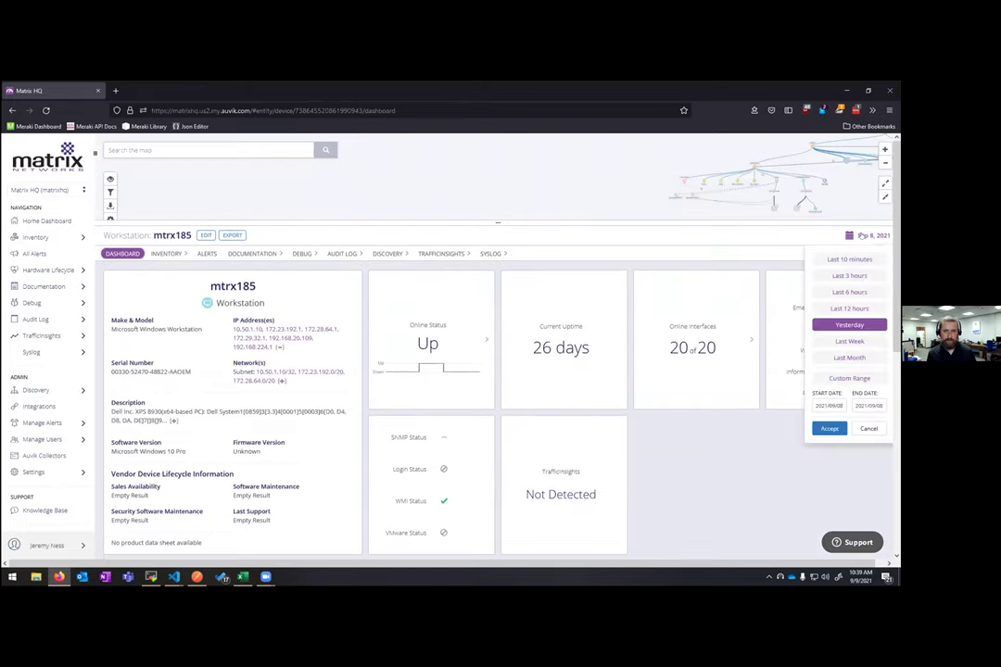
Show the last week of data and review the average CPU, memory and storage values.
click(849, 341)
scroll(529, 446, down, 5)
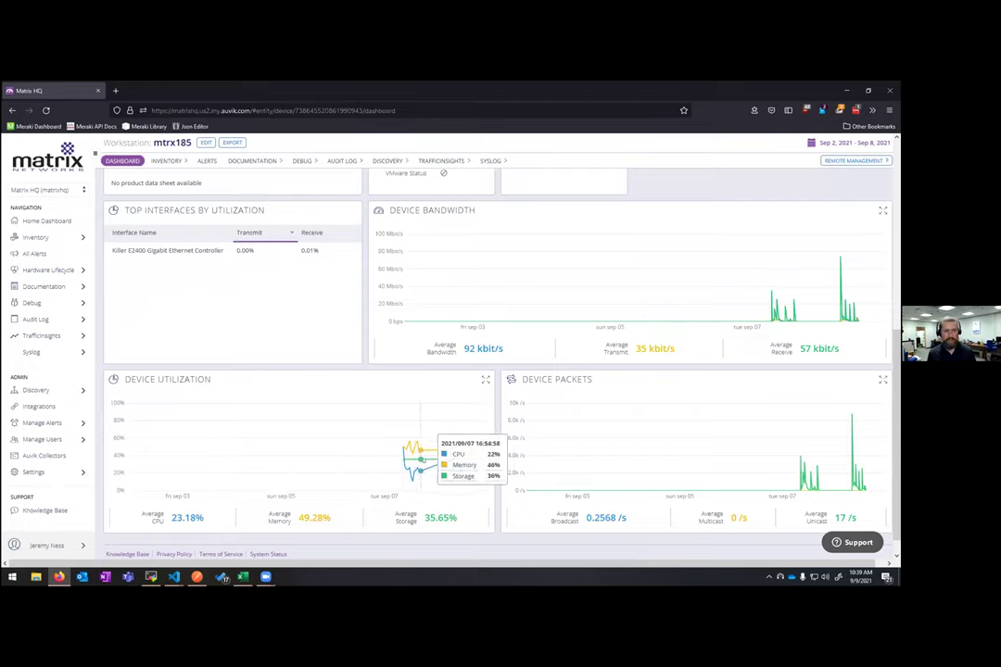
drag(163, 515, 458, 518)
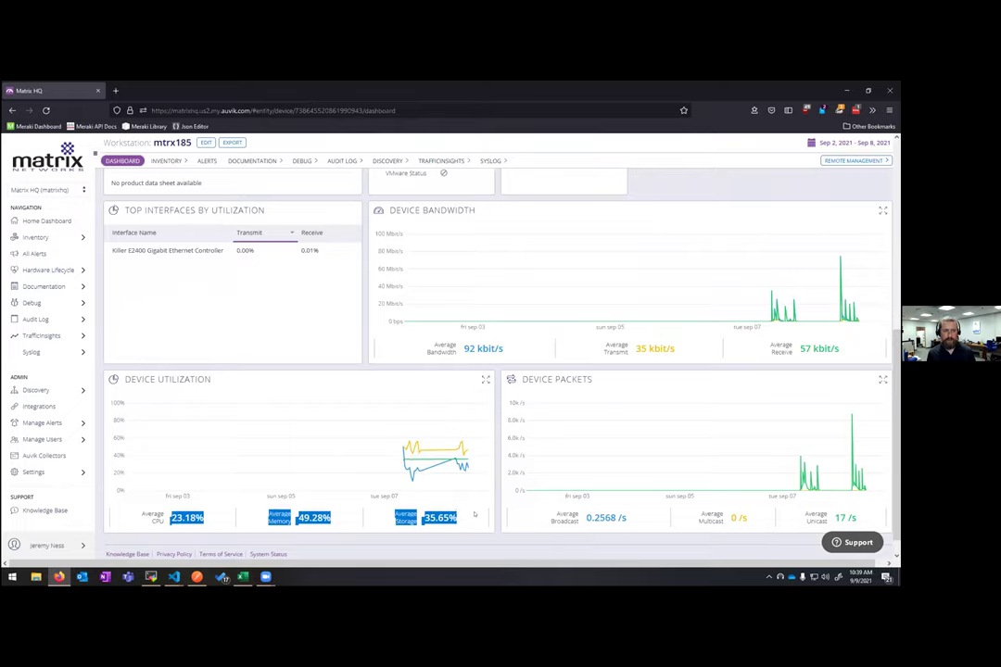
click(474, 514)
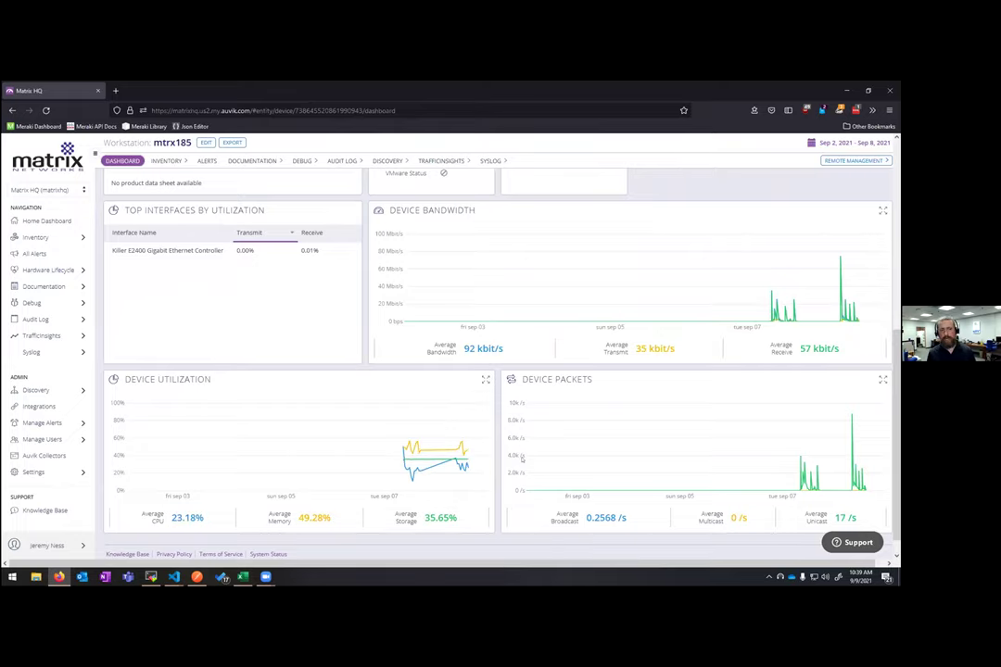
scroll(521, 458, up, 5)
Narrow the dashboard's time range to the last 3 hours and review the charts.
click(854, 199)
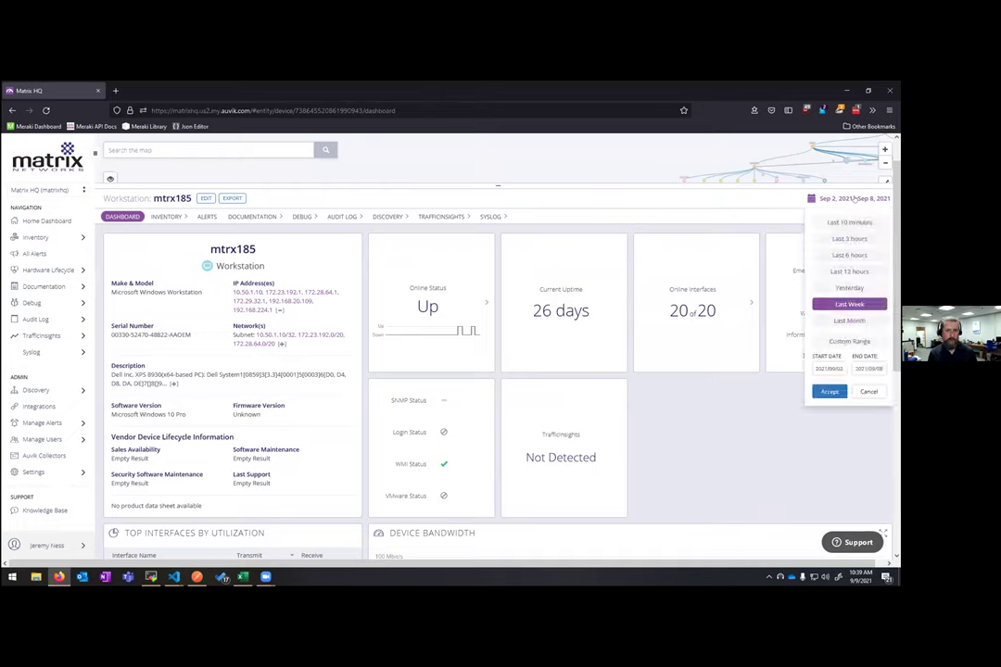
click(860, 238)
scroll(632, 473, down, 3)
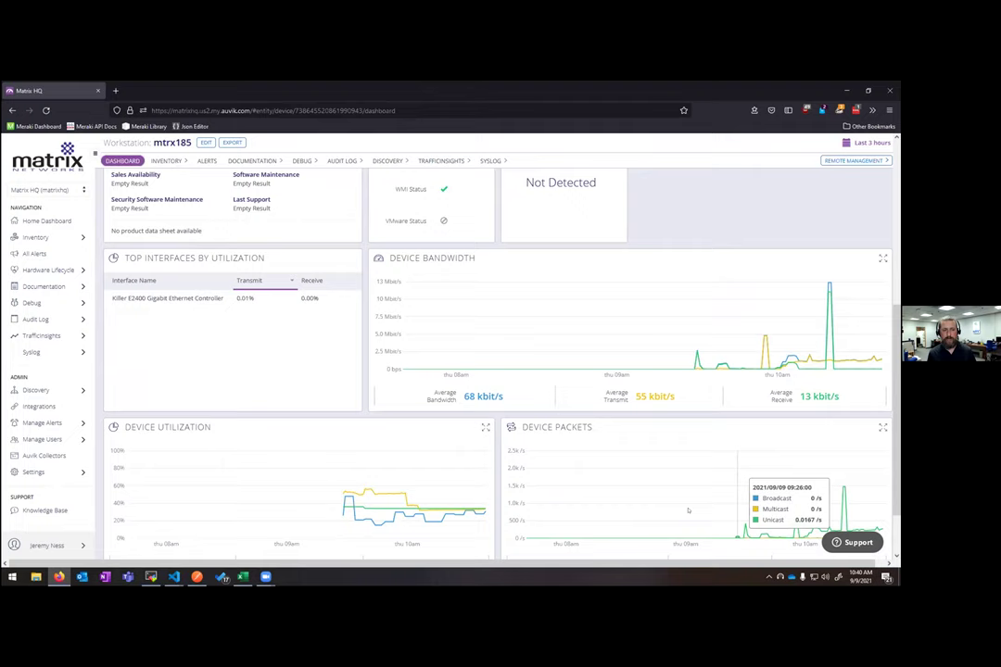
scroll(686, 500, up, 5)
mouse_move(167, 253)
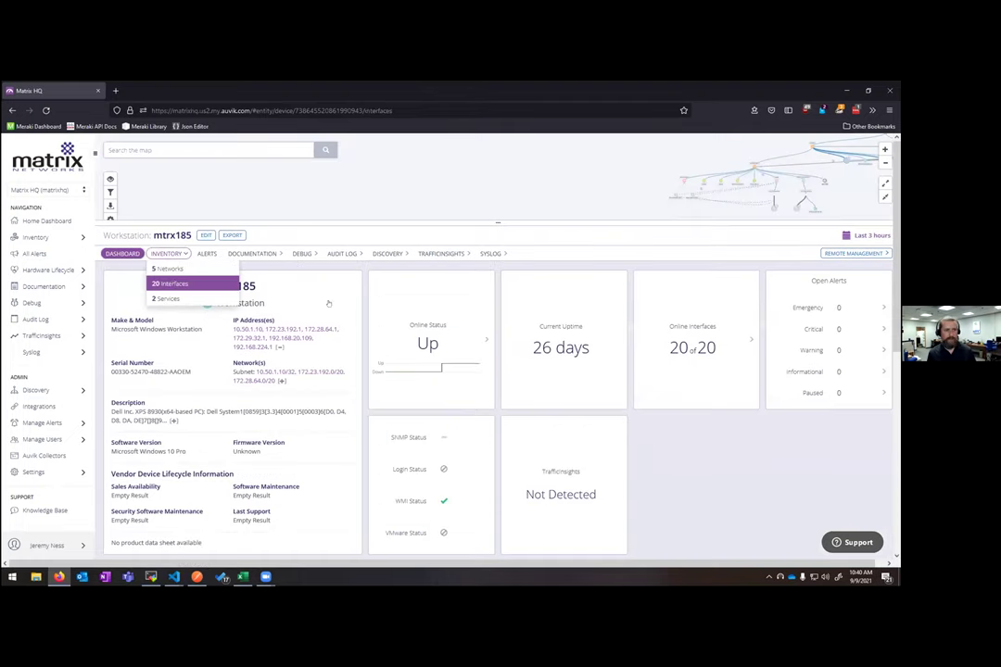
Page through mtrx185's 20 interfaces on pages 2 and 1, then enlarge the map above them.
click(172, 282)
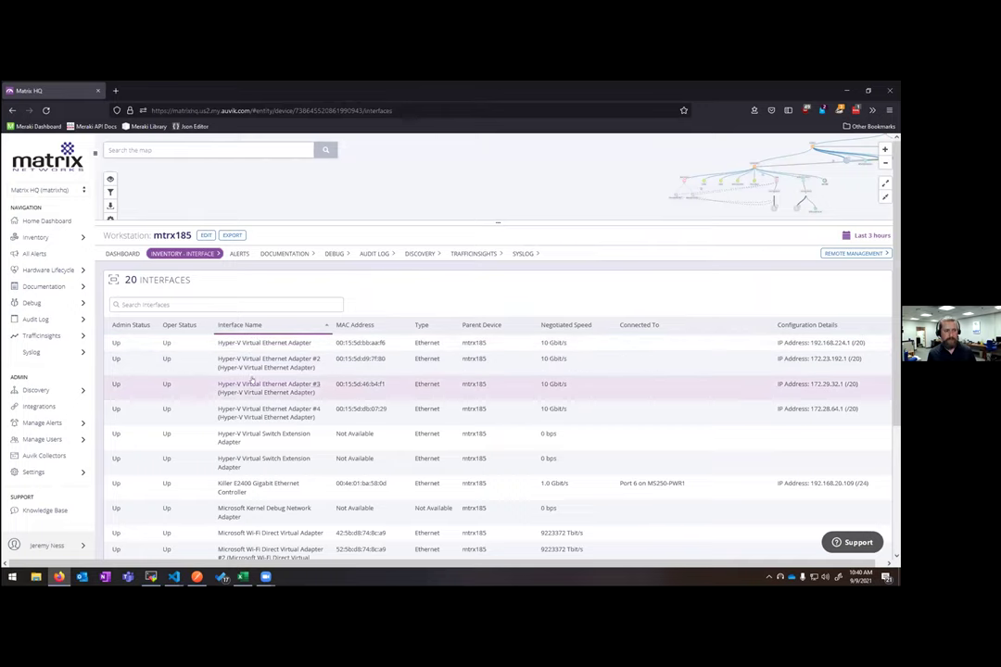
scroll(237, 371, down, 2)
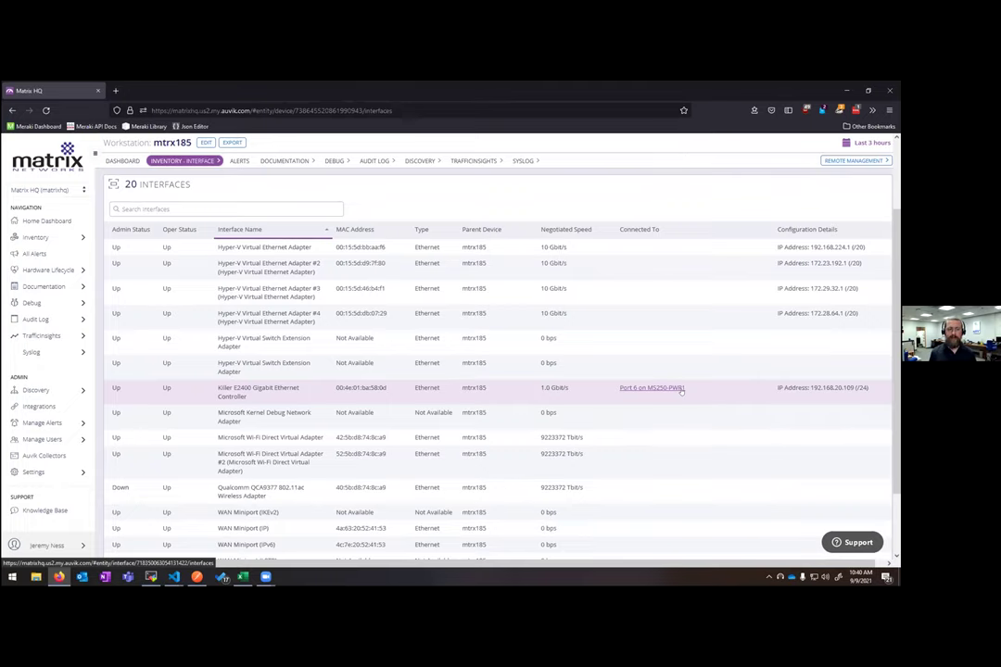
scroll(682, 390, down, 2)
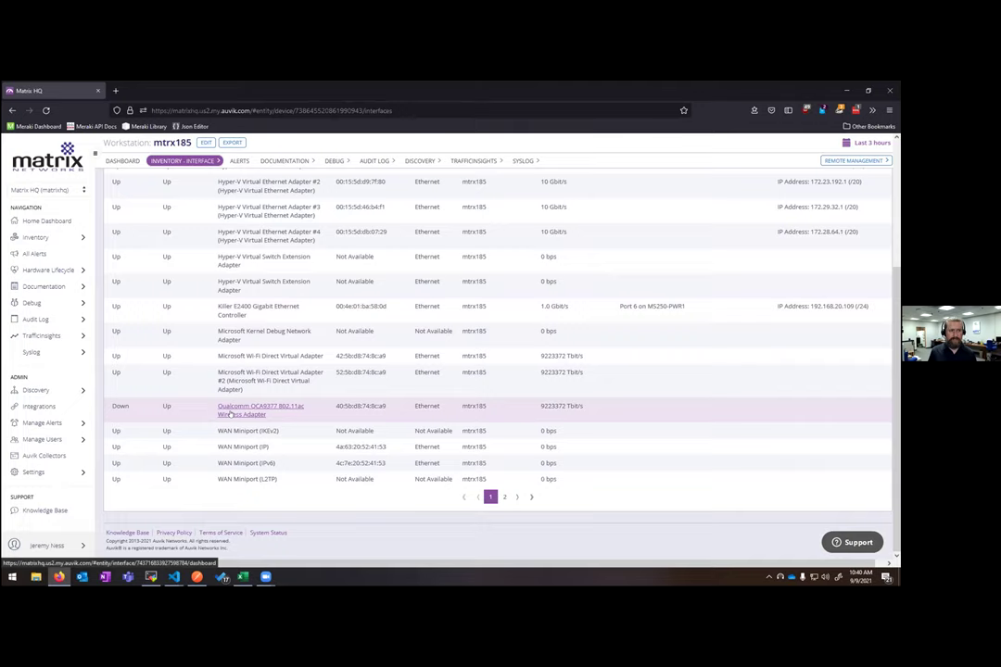
click(504, 497)
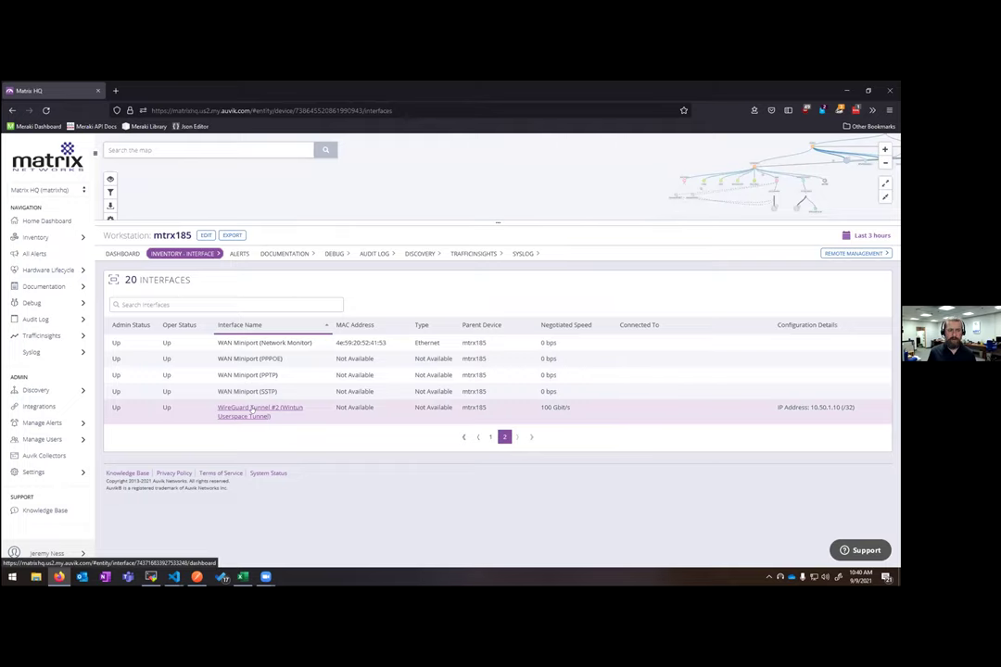
click(490, 436)
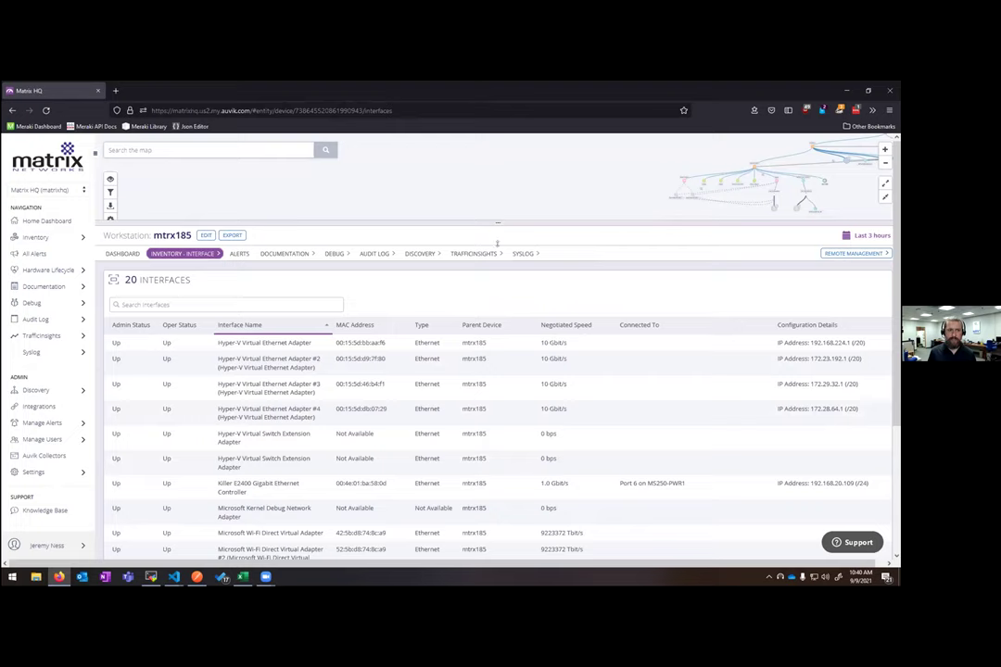
drag(422, 223, 460, 387)
scroll(738, 325, up, 5)
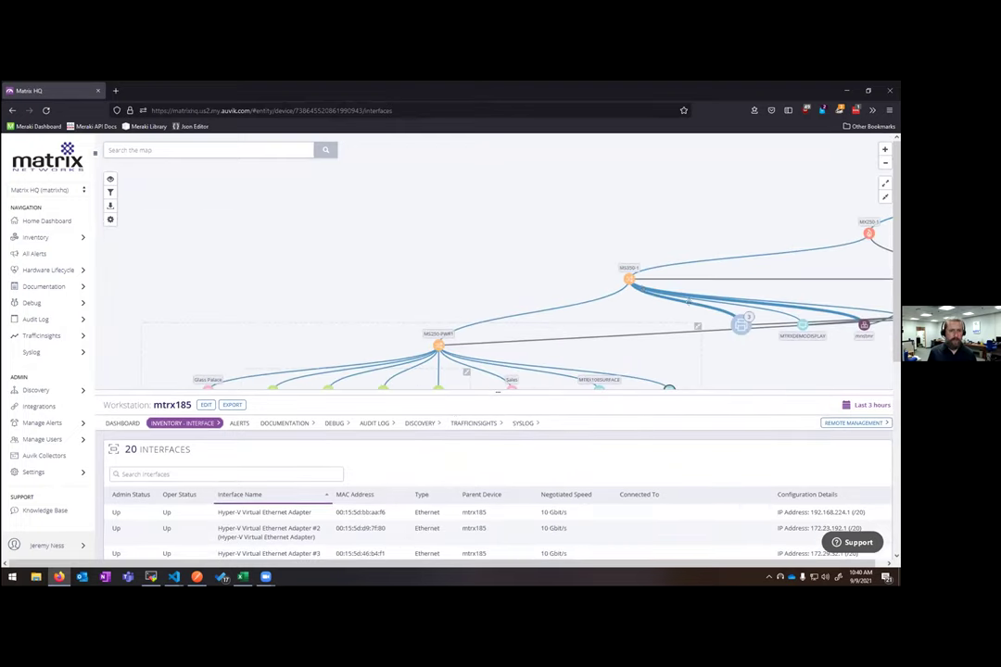
Select the HP5F82E5 printer, enlarge its details, zoom the map out, and check its supply levels.
scroll(660, 302, down, 2)
scroll(445, 263, up, 2)
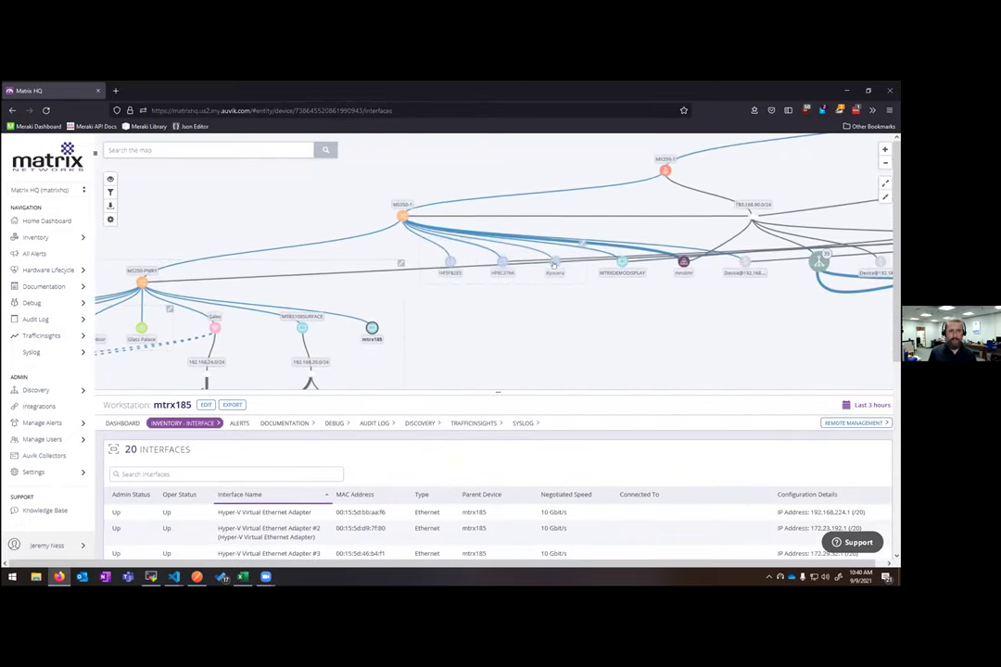
click(443, 264)
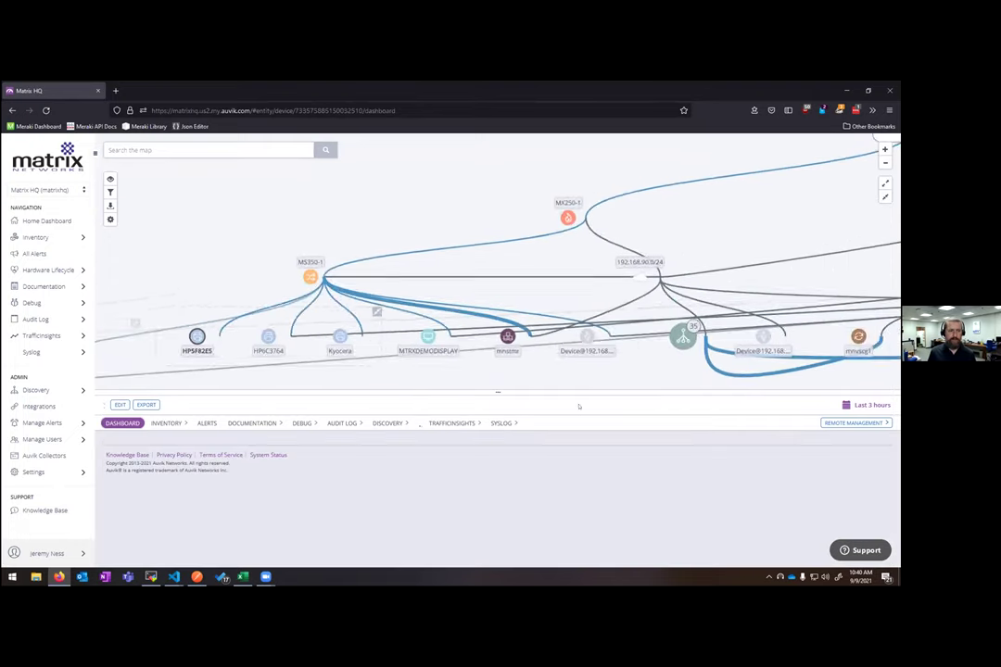
drag(500, 390, 498, 309)
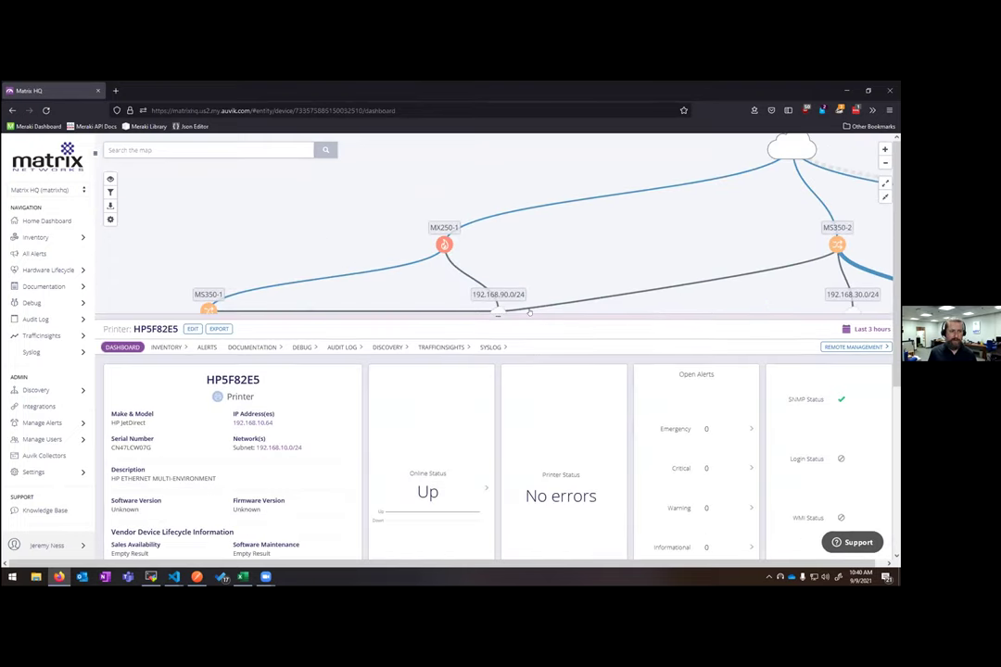
click(885, 162)
click(884, 162)
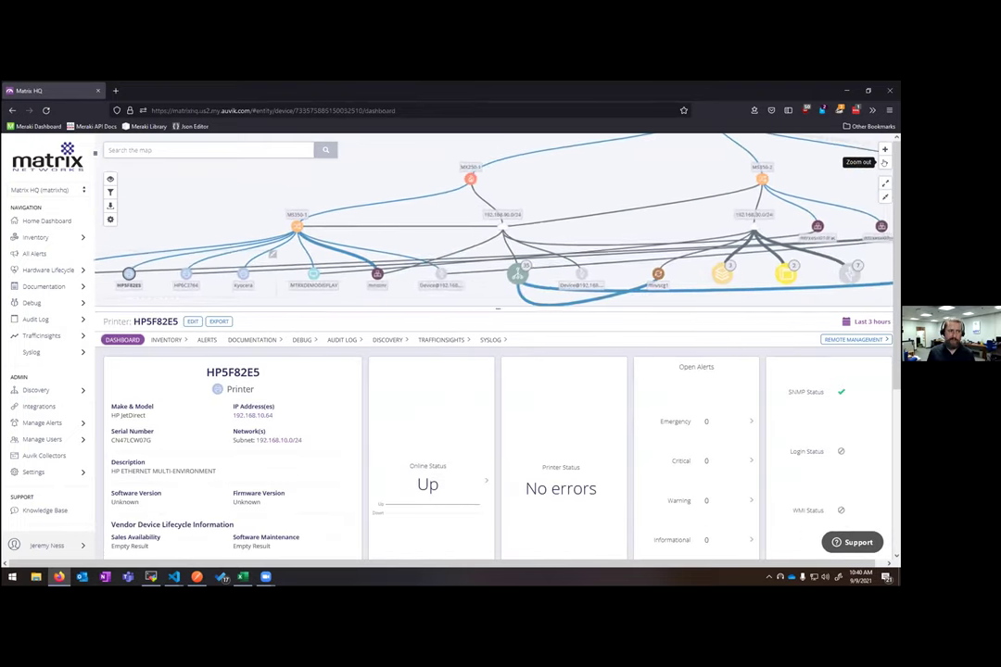
click(885, 162)
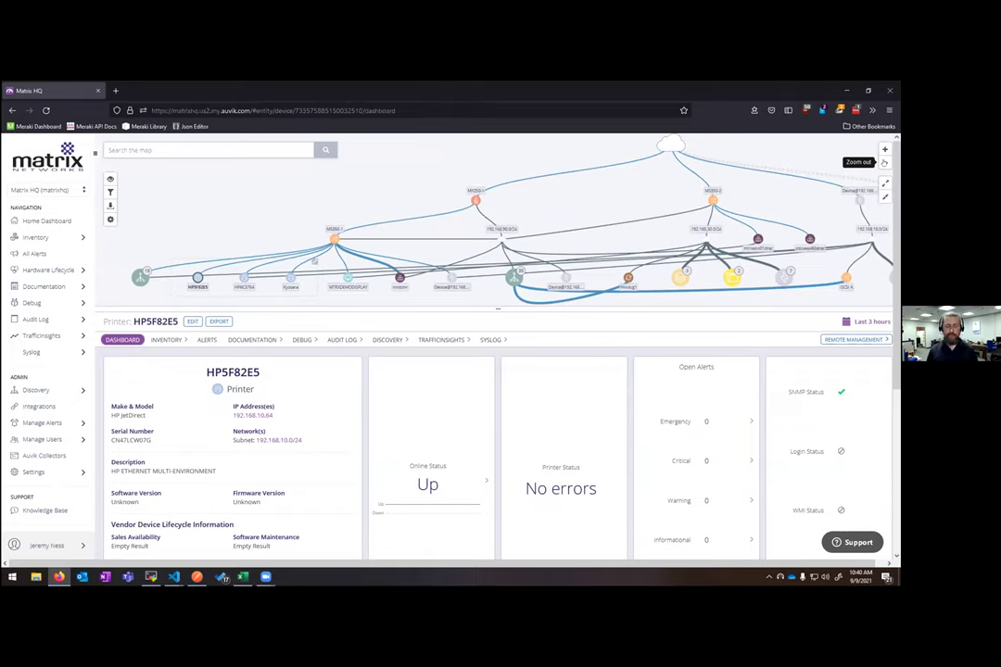
scroll(368, 403, down, 5)
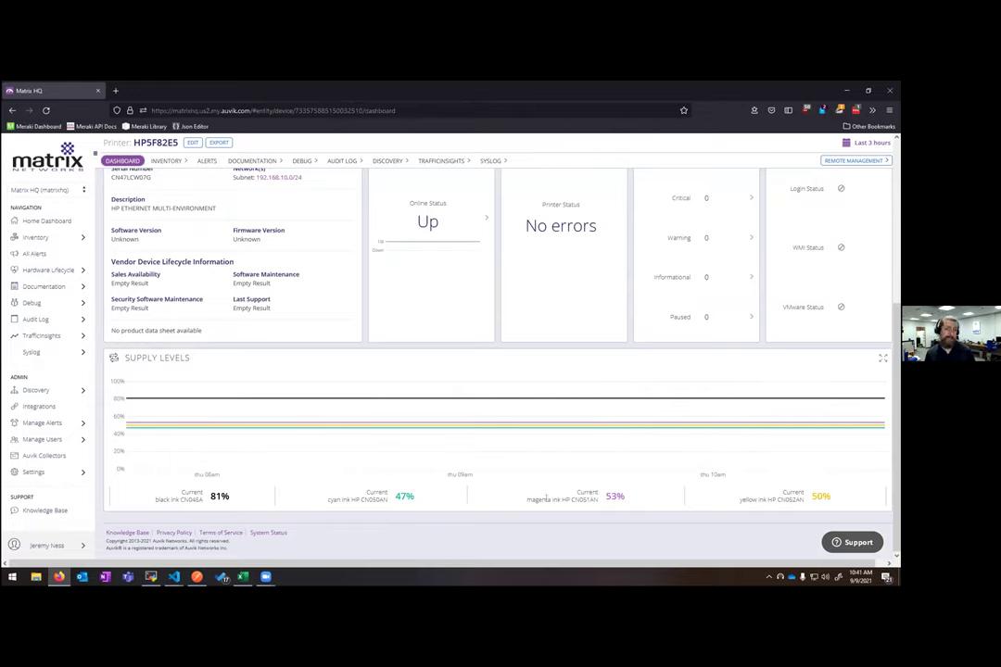
mouse_move(612, 424)
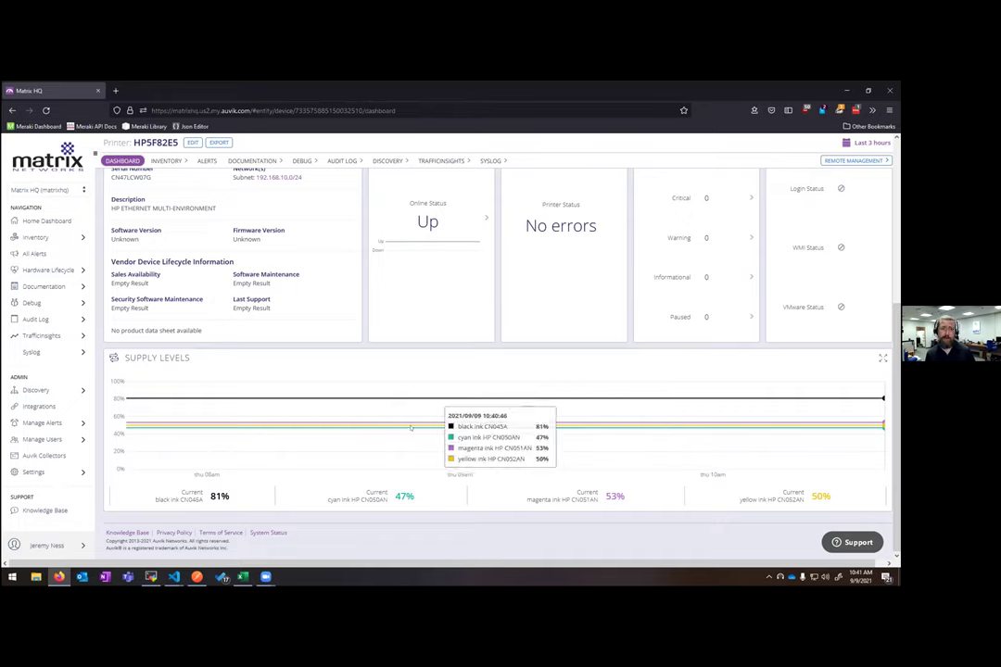
scroll(451, 443, up, 1)
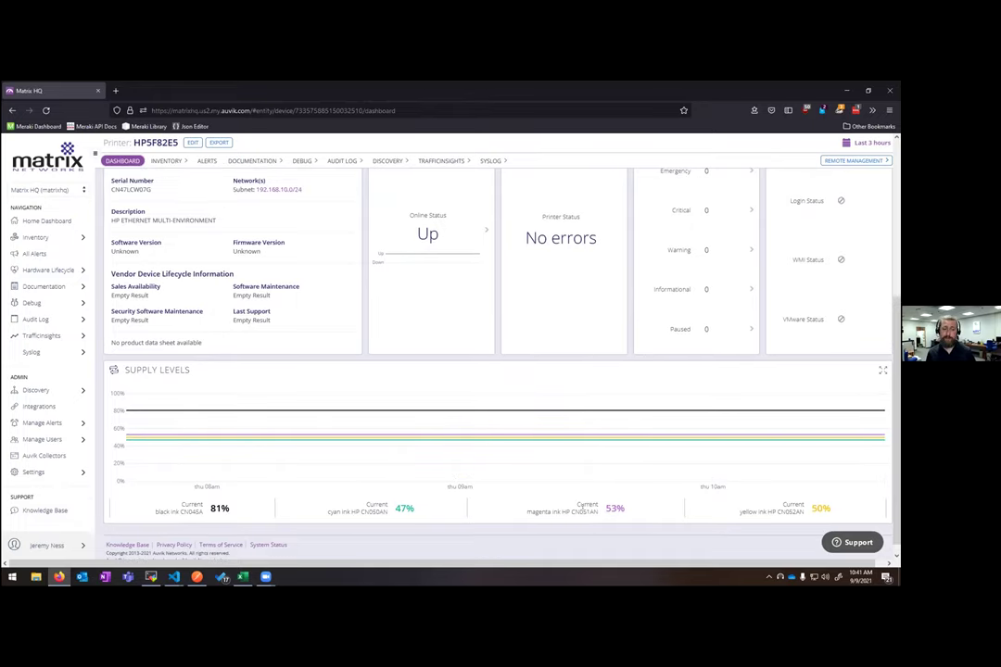
scroll(556, 500, up, 5)
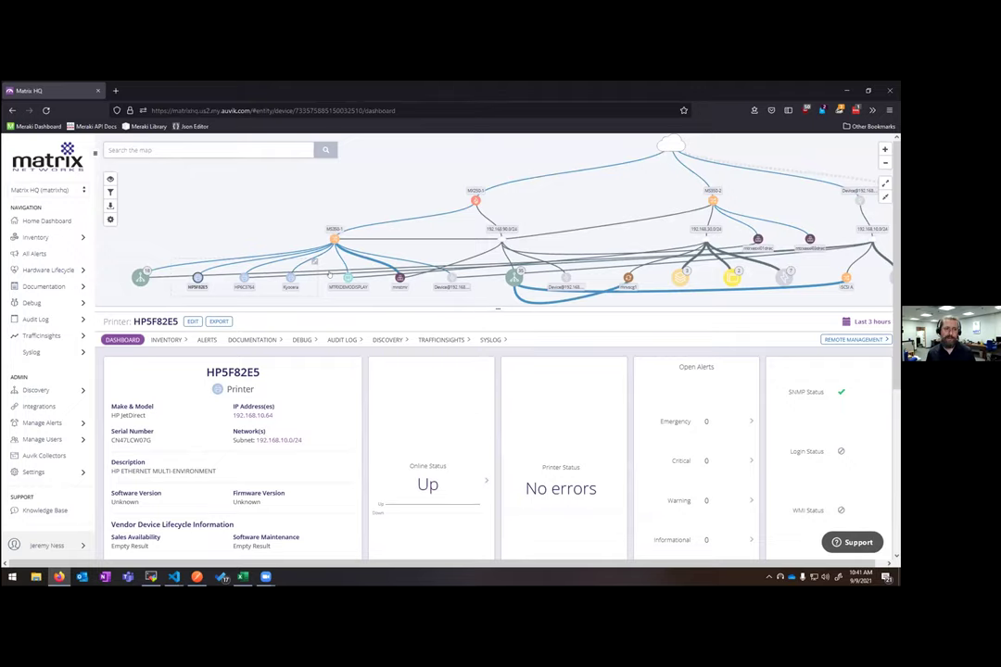
Select the Kyocera printer and check its Supply Levels chart.
click(292, 279)
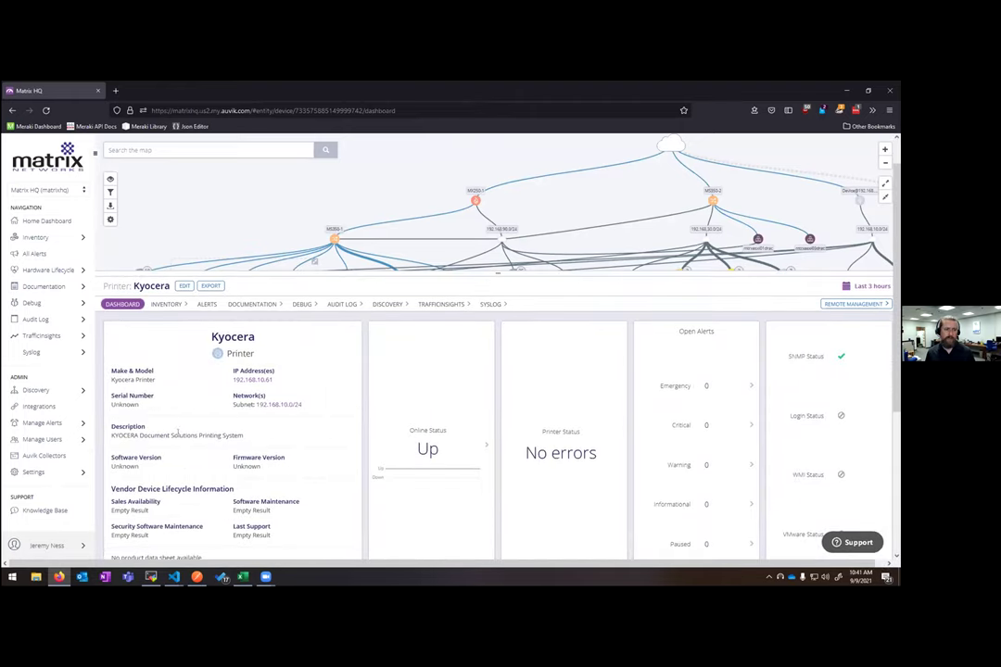
scroll(536, 399, down, 3)
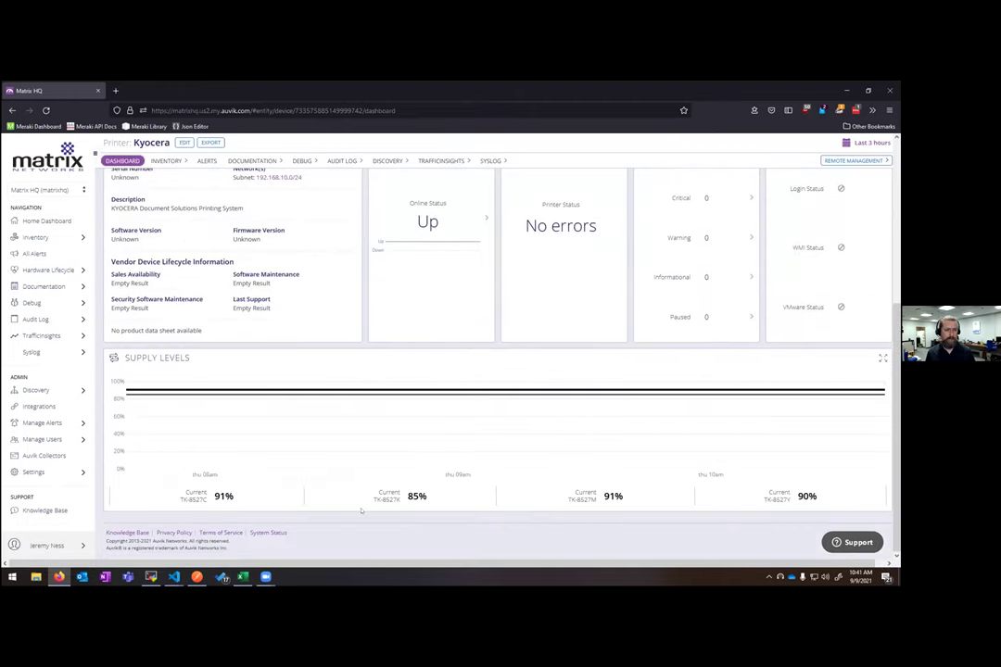
scroll(589, 429, up, 5)
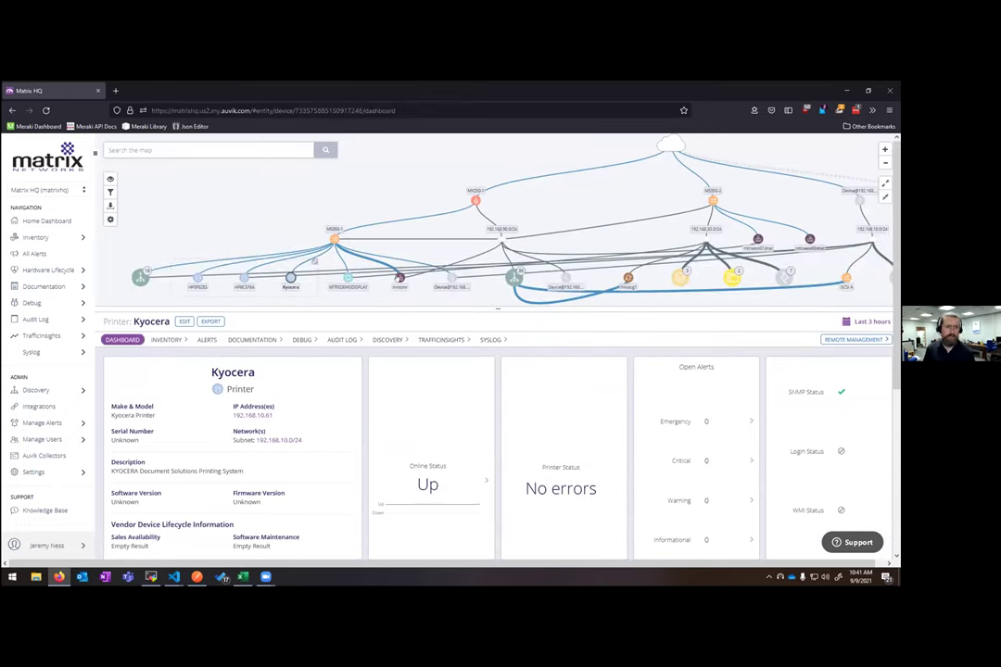
Select mnstmr, then mtrxesxi01, expand its virtual machines, and pick the MNRDP01 server.
click(399, 277)
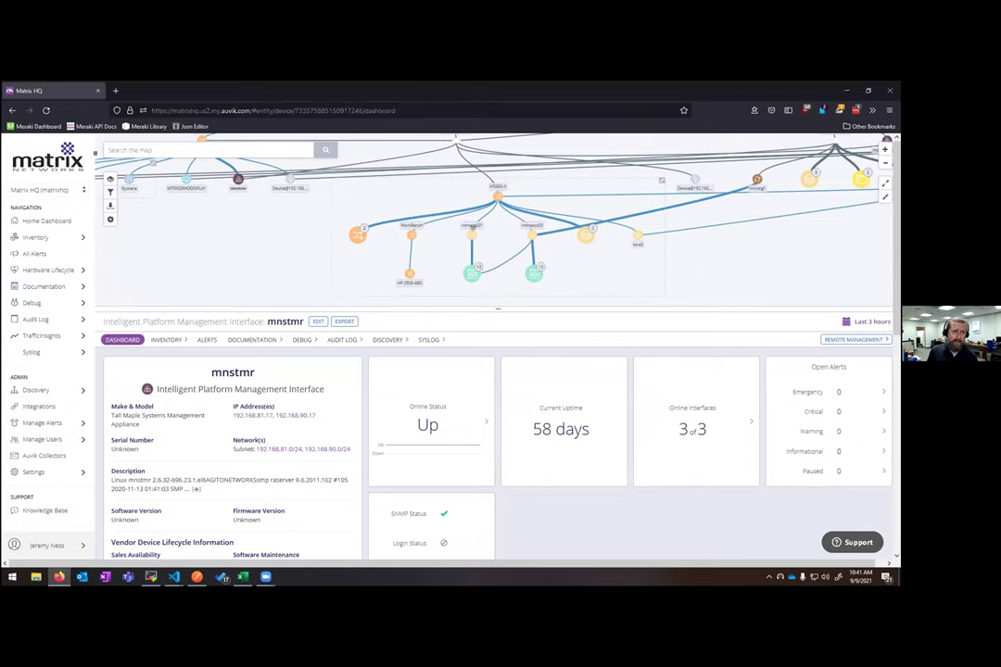
click(471, 235)
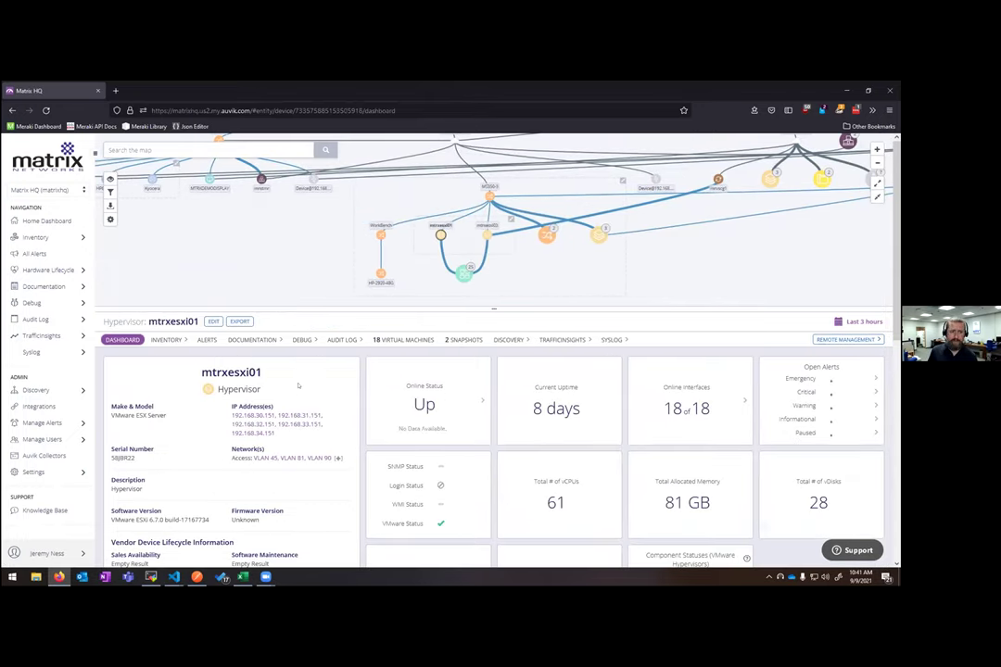
click(471, 269)
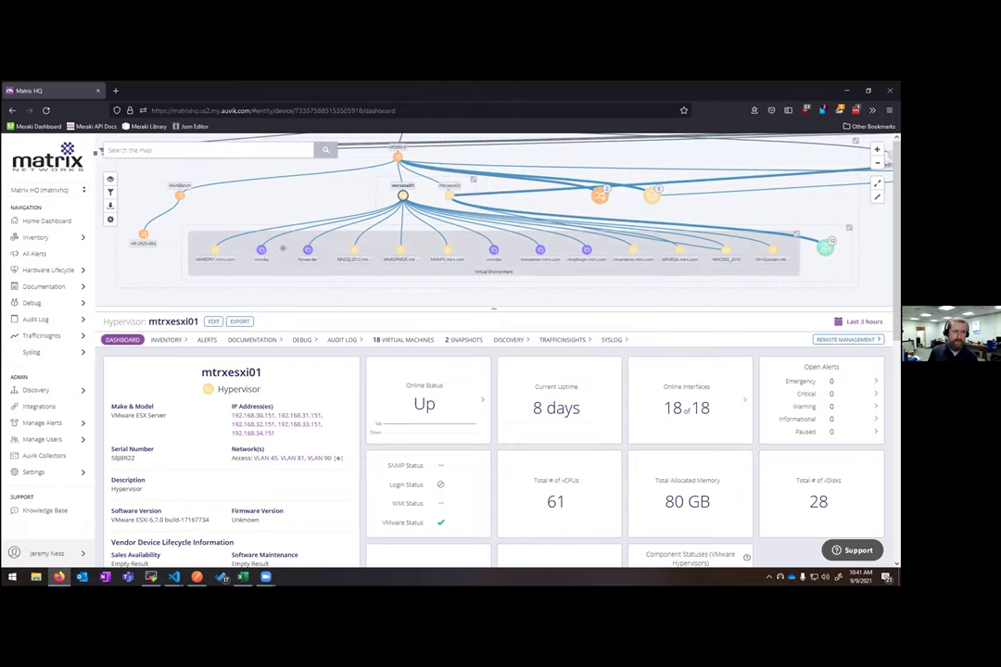
click(215, 251)
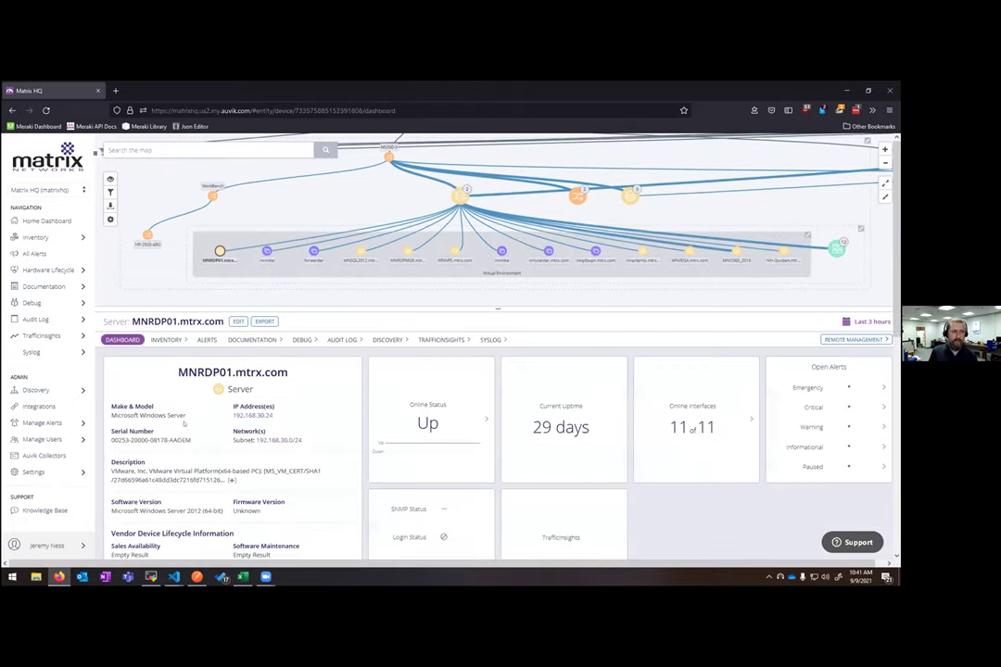
Review MNRDP01's Windows Server 2012 version and charts, then enlarge the map above the dashboard.
scroll(183, 439, down, 1)
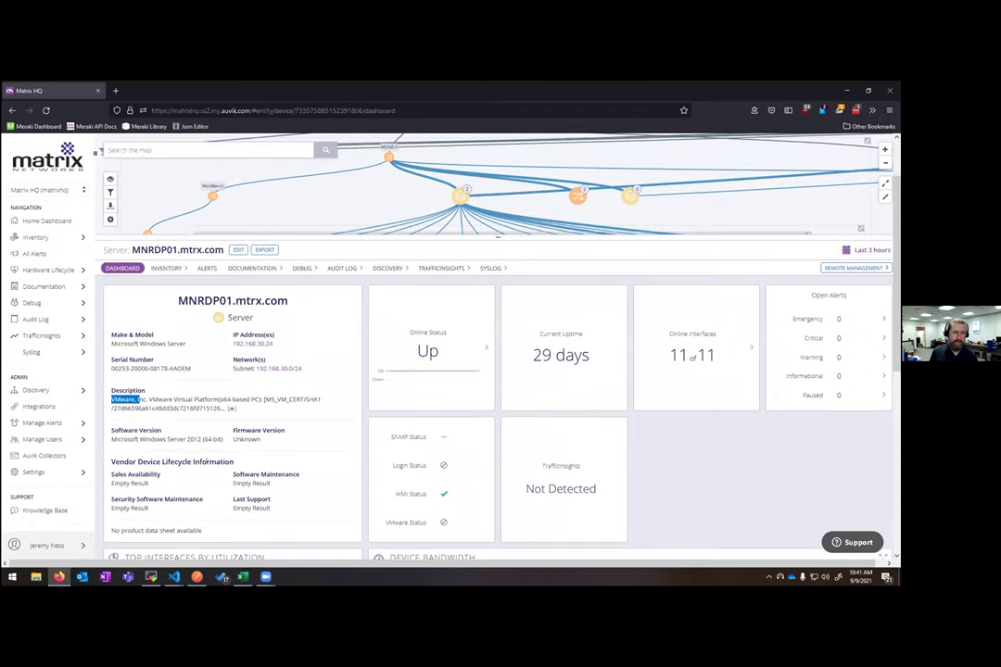
drag(183, 439, 211, 439)
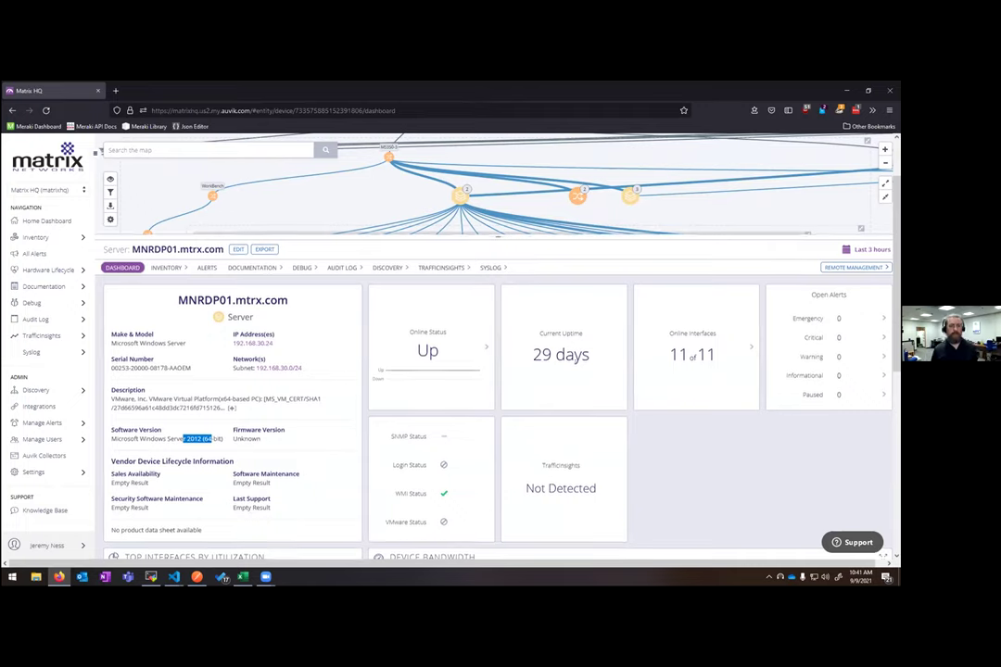
scroll(557, 203, down, 2)
scroll(612, 431, down, 1)
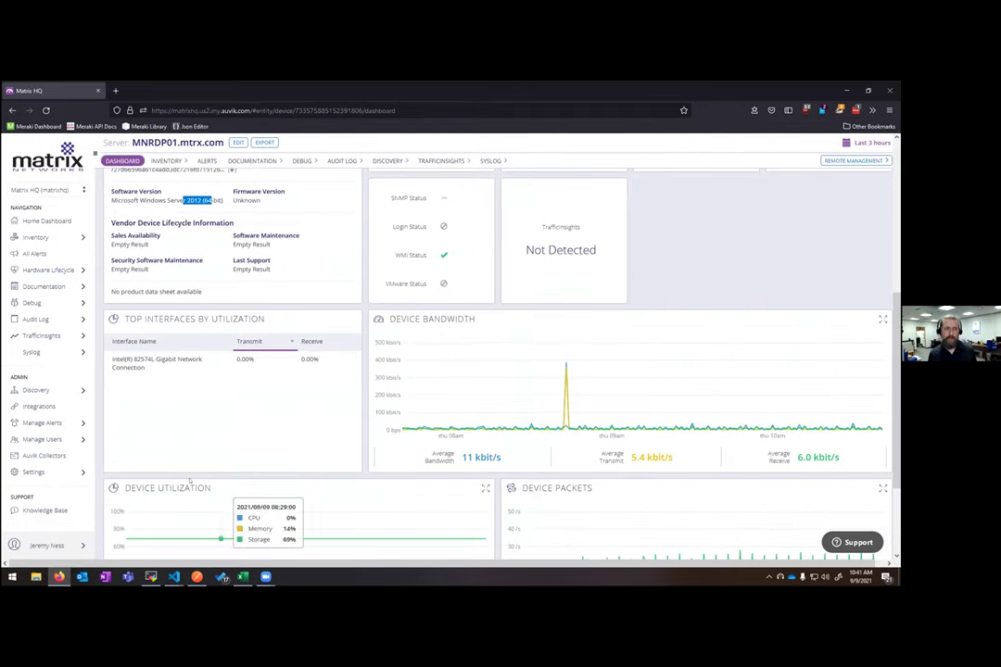
scroll(548, 346, down, 2)
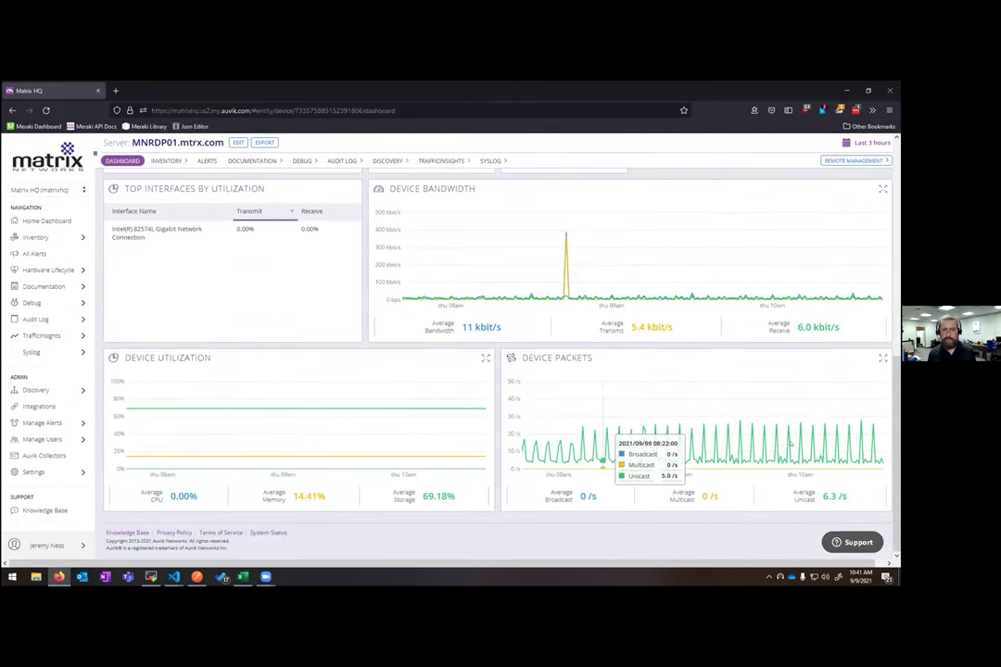
scroll(439, 421, up, 6)
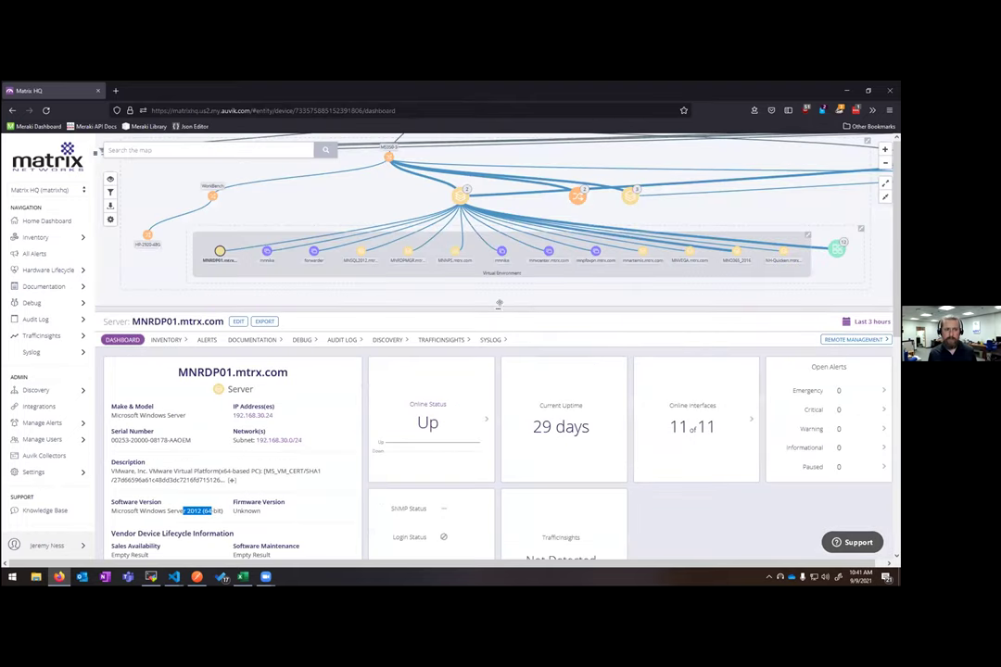
drag(504, 308, 504, 412)
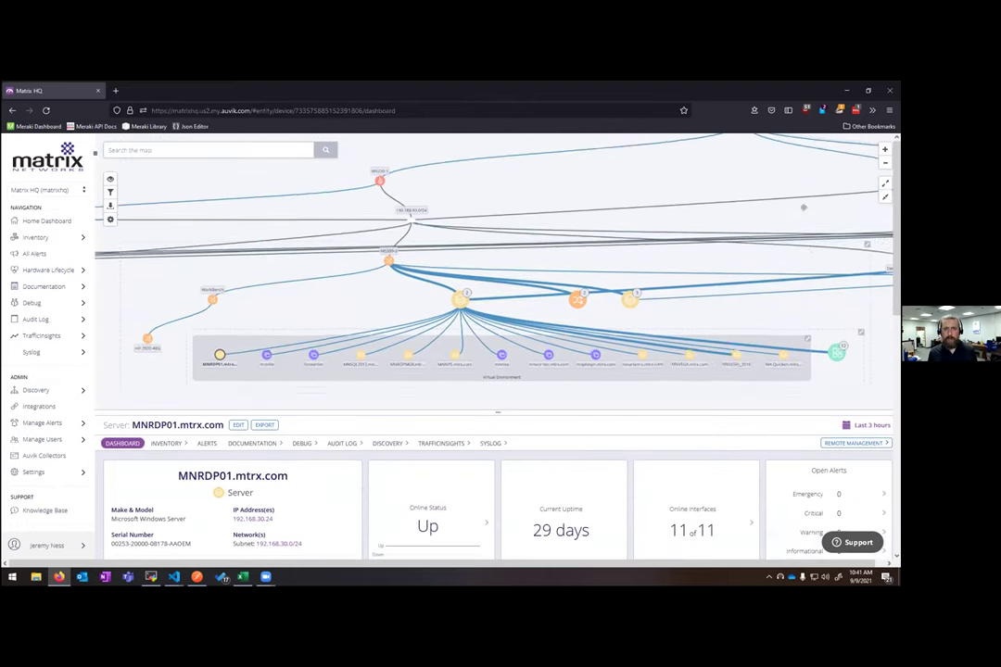
Expand the grouped node into five MTRX devices and select the down mtrxesxi02drac.
click(884, 162)
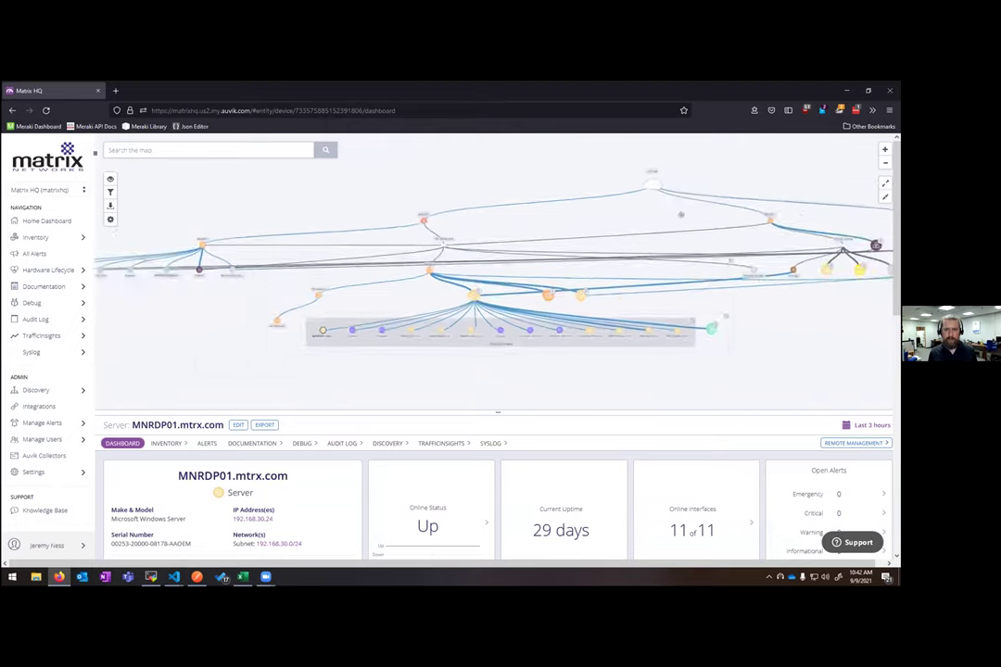
drag(524, 244, 327, 270)
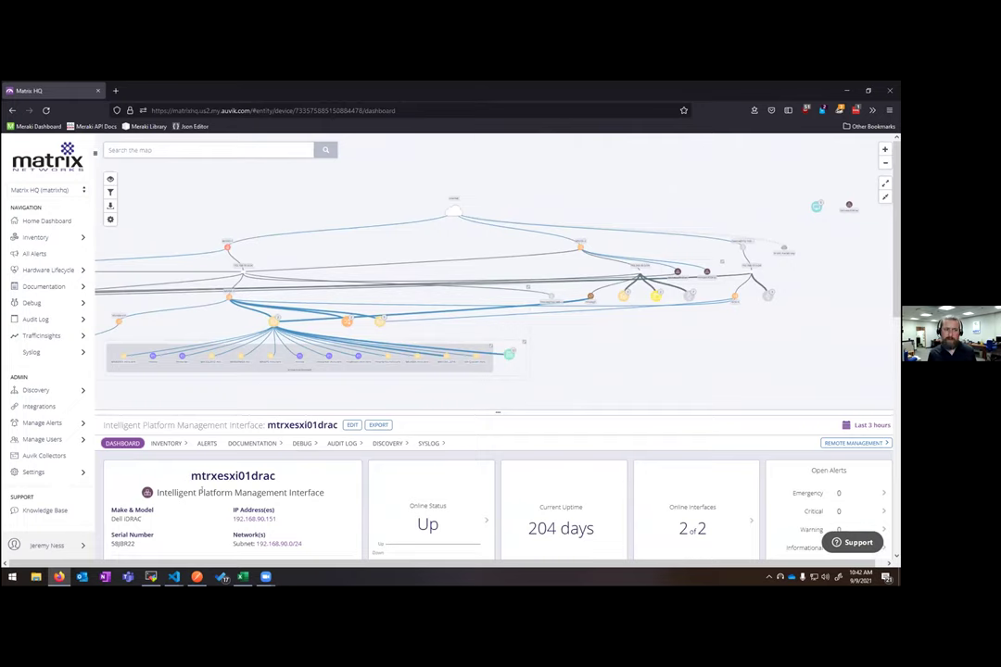
scroll(721, 455, down, 5)
scroll(721, 454, up, 5)
click(884, 149)
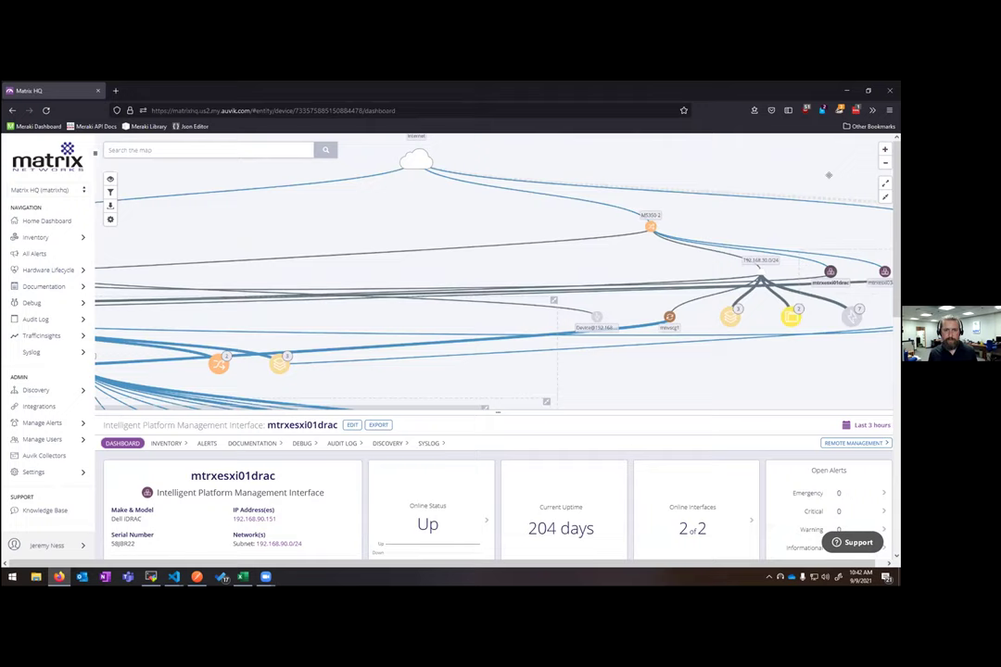
scroll(730, 196, up, 3)
scroll(586, 268, down, 3)
scroll(750, 248, up, 3)
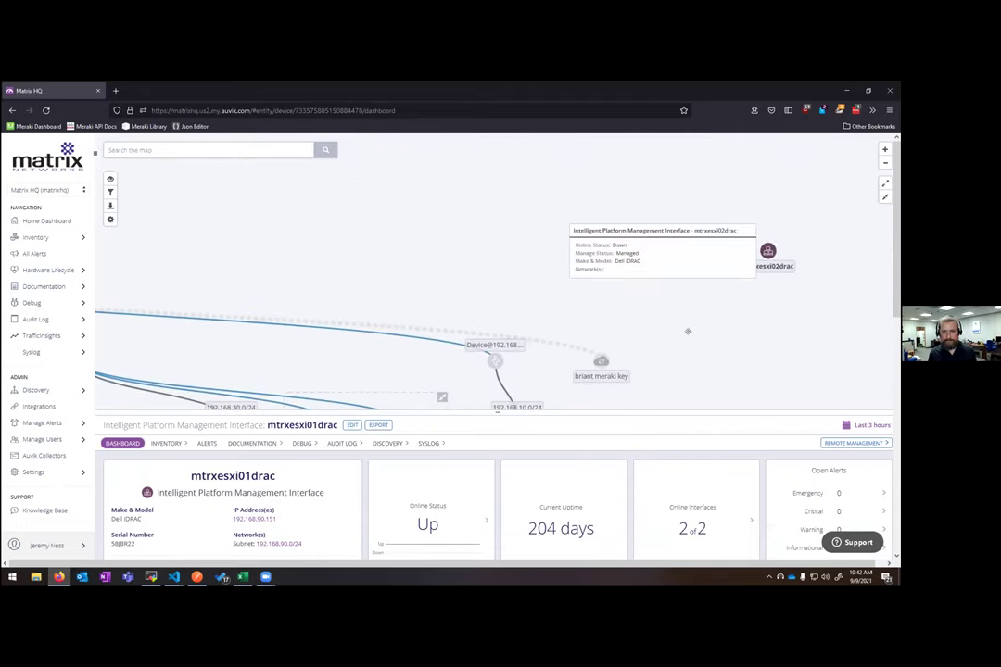
click(686, 255)
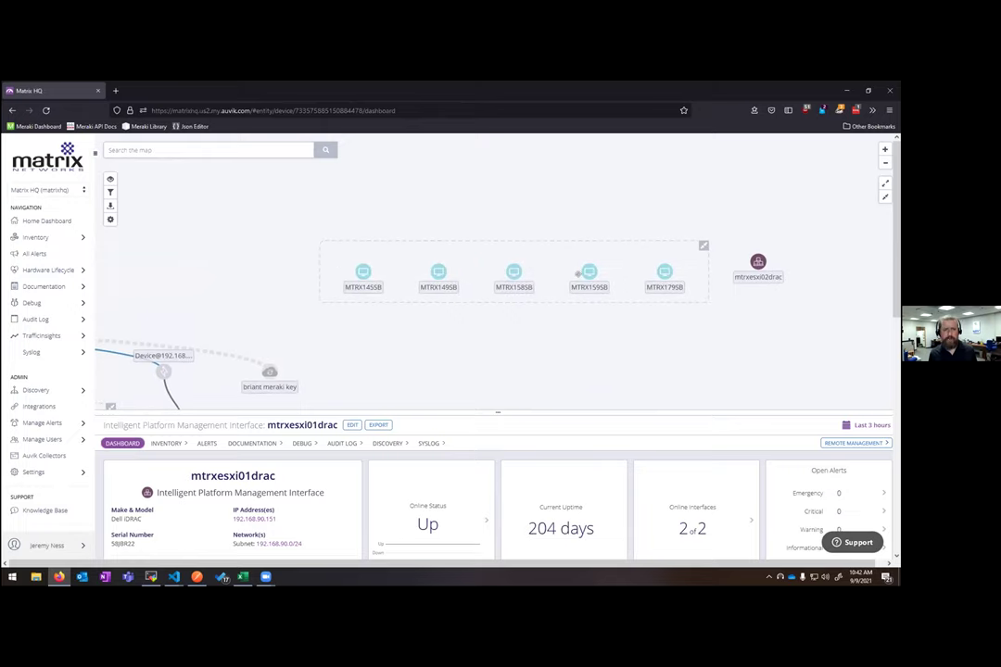
click(758, 264)
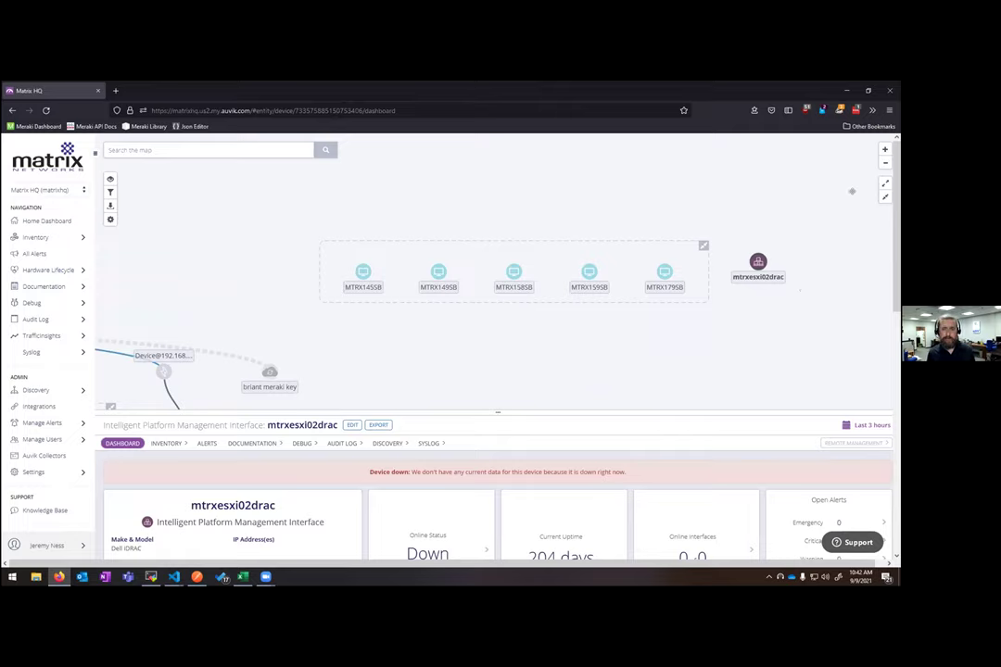
Zoom the map out, collapse all expanded groups, and select the MX250-1 firewall.
click(885, 162)
click(885, 163)
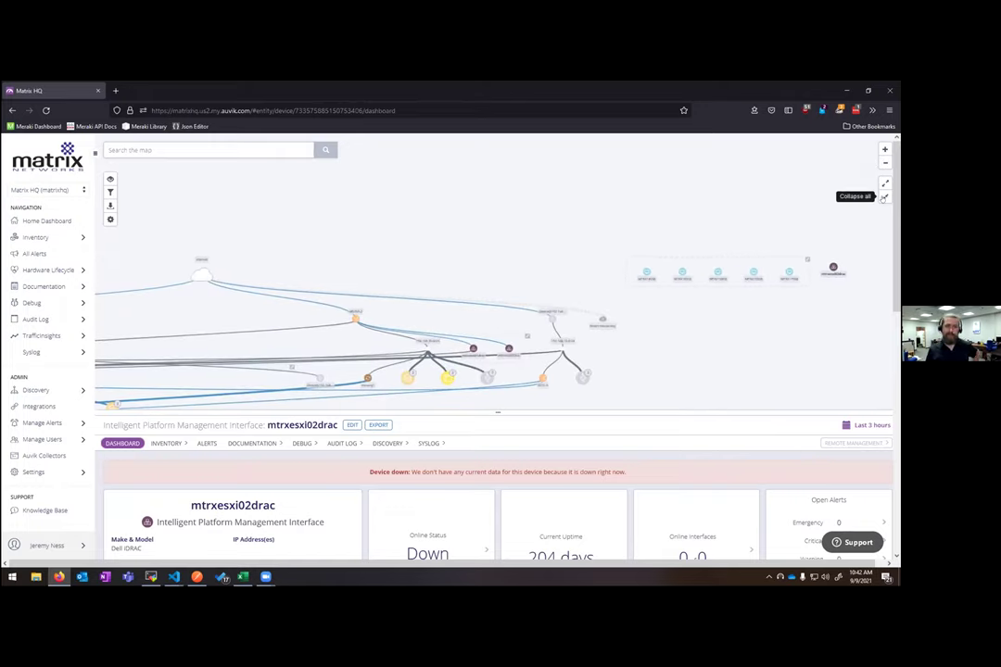
click(885, 198)
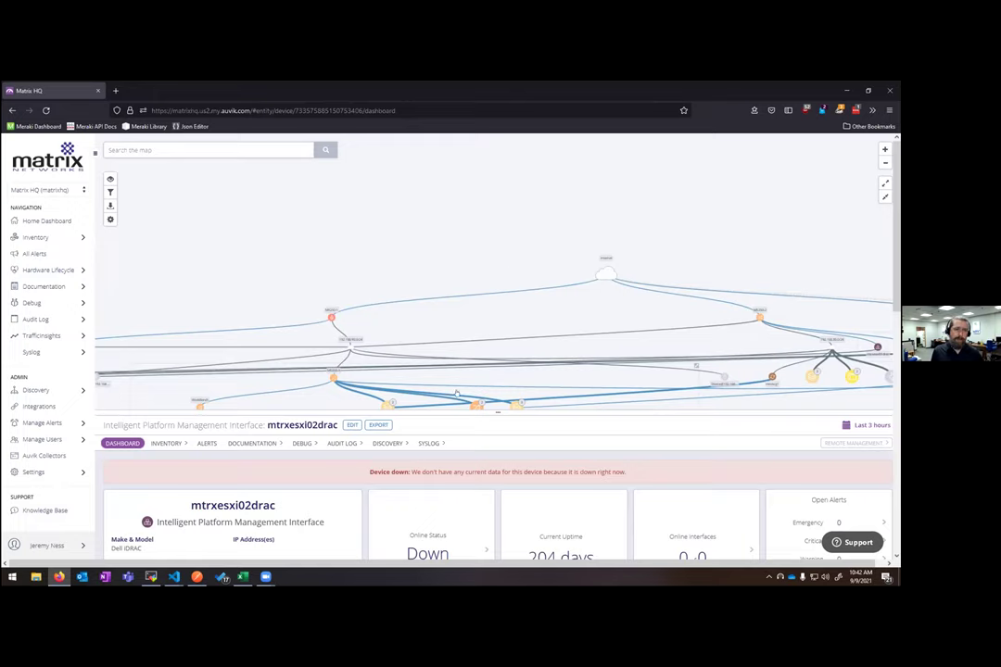
click(331, 317)
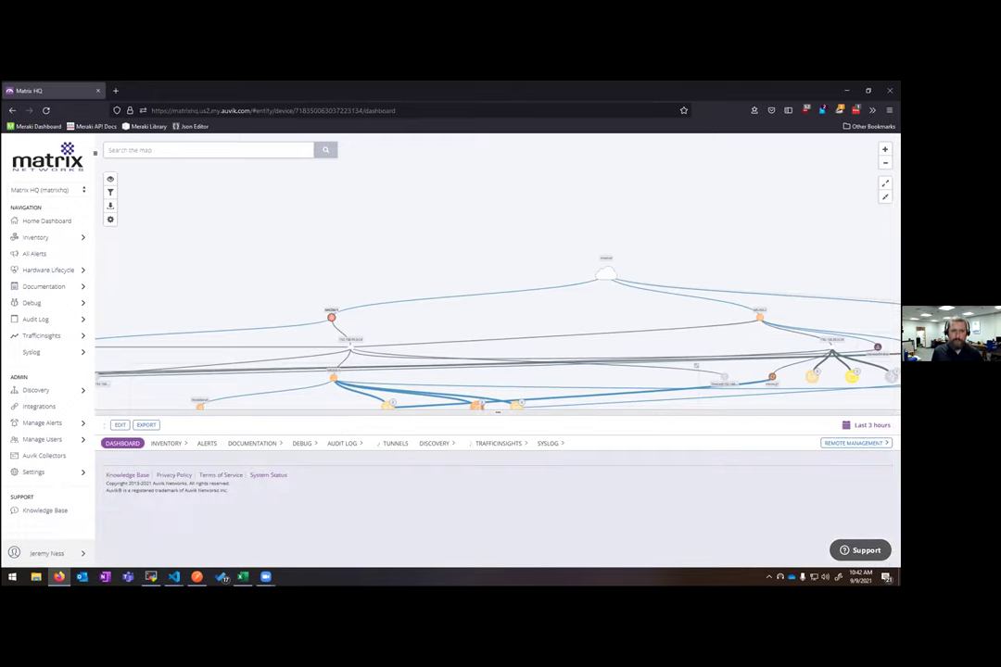
Search the map for 'mtrx185', open the workstation result, then clear the search chip.
click(166, 150)
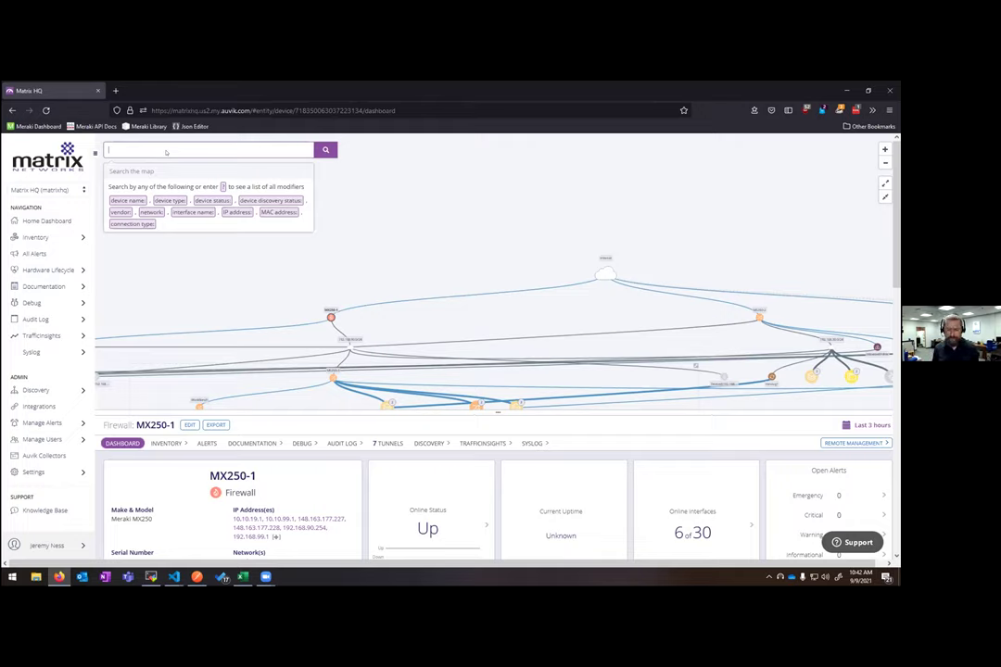
text(mtrx)
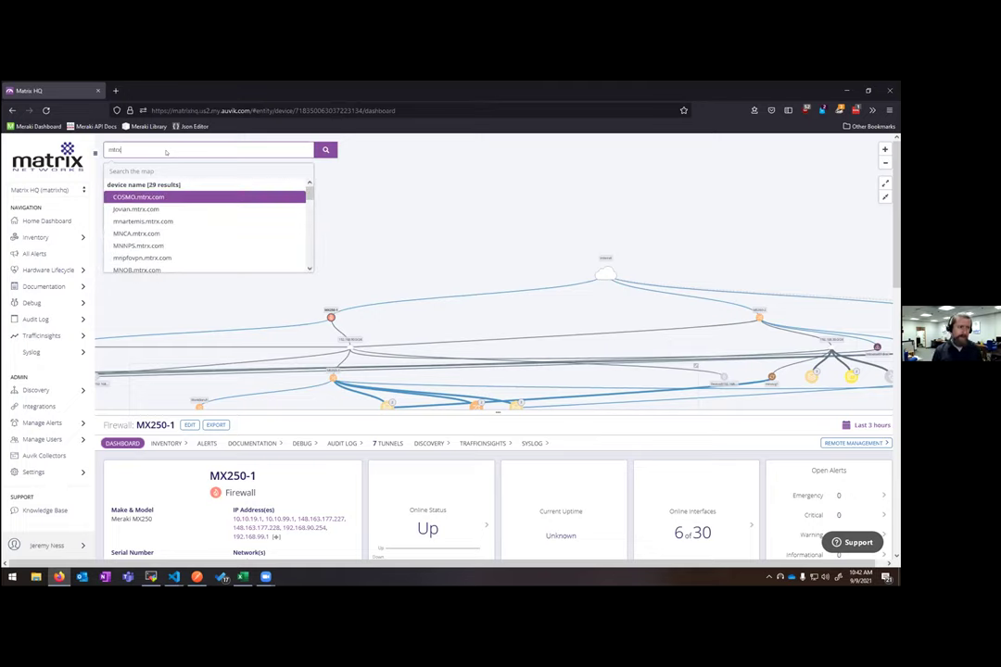
text(108)
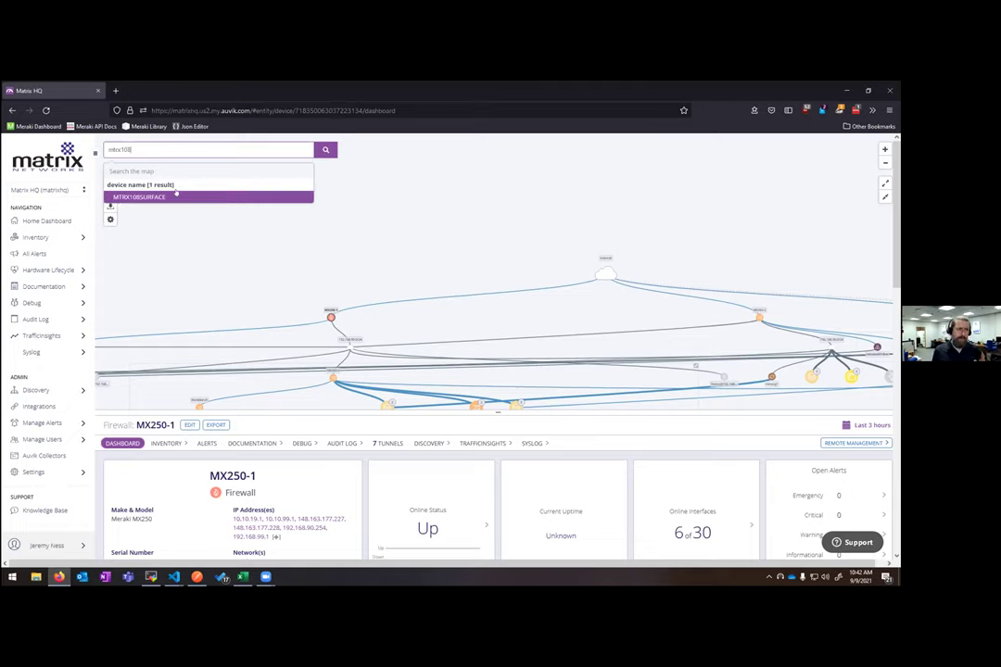
key(BackSpace)
key(BackSpace)
text(85)
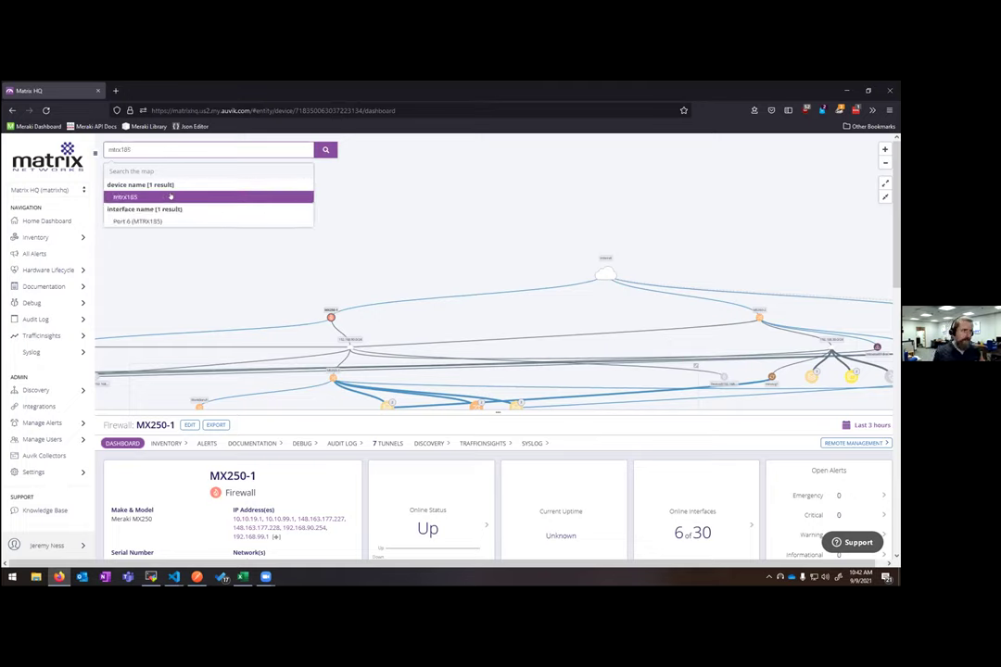
click(170, 197)
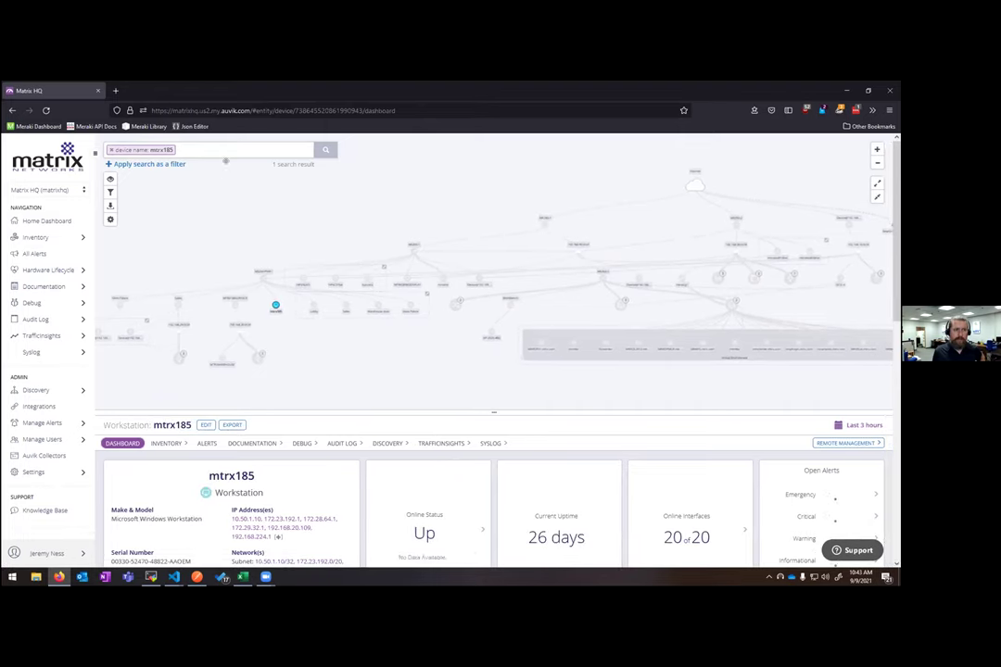
click(109, 150)
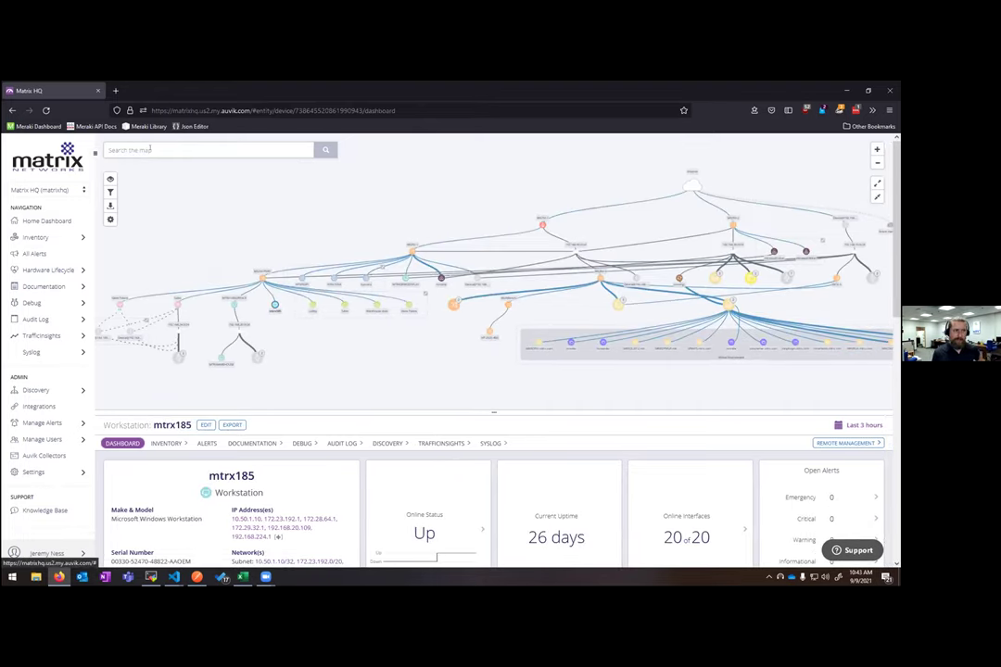
Search 192.168.20 and apply the 192.168.20.0/24 Clients network as a map filter, showing 11 of 82 devices.
click(151, 150)
text(192.168.20)
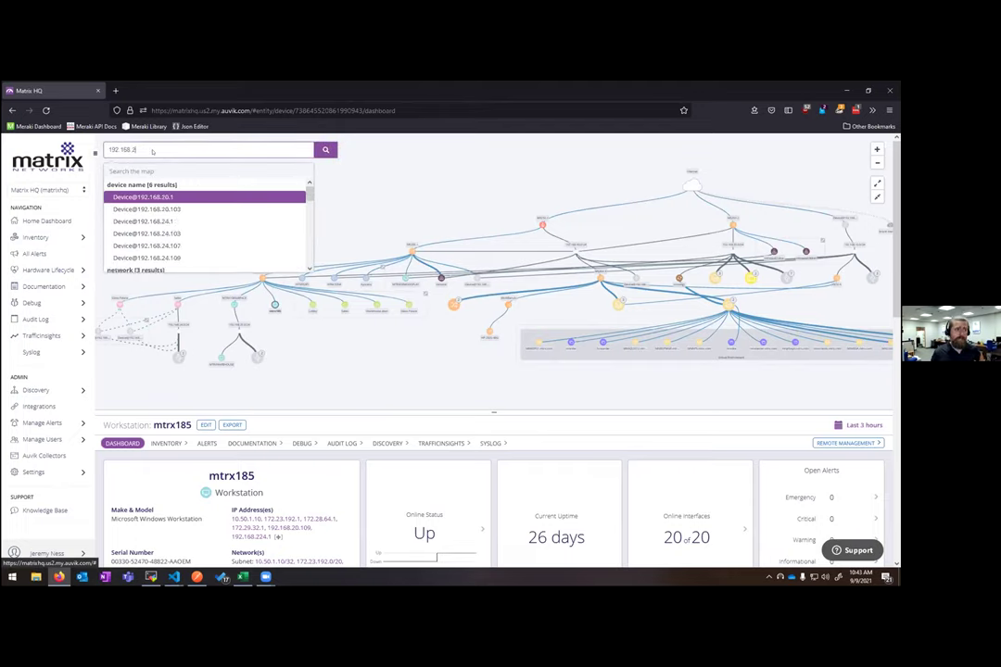
key(Down)
key(Down)
key(Down)
key(Down)
key(Up)
key(Up)
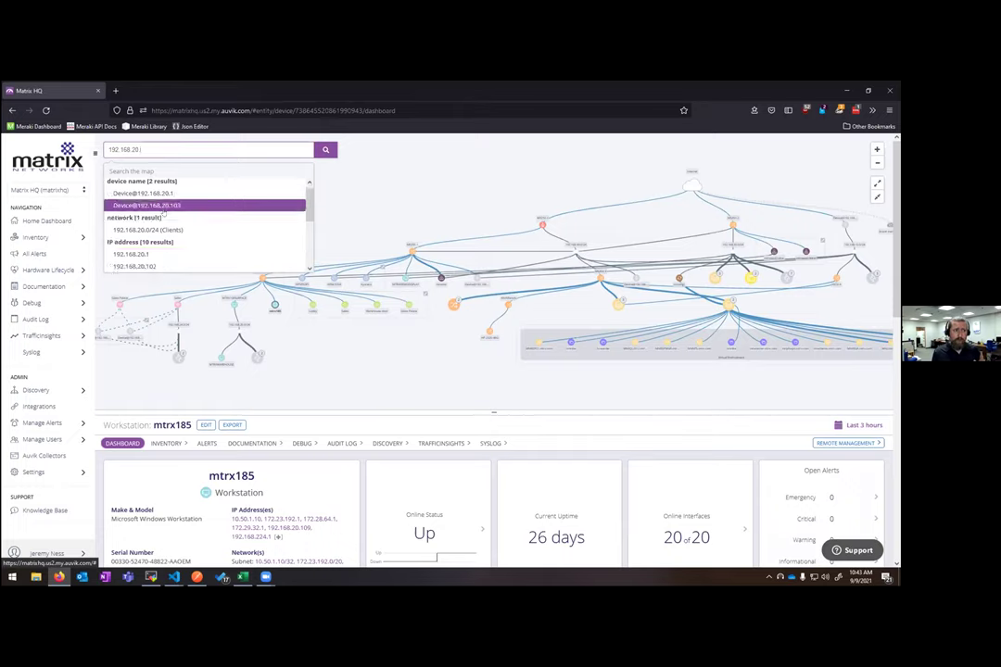
key(Return)
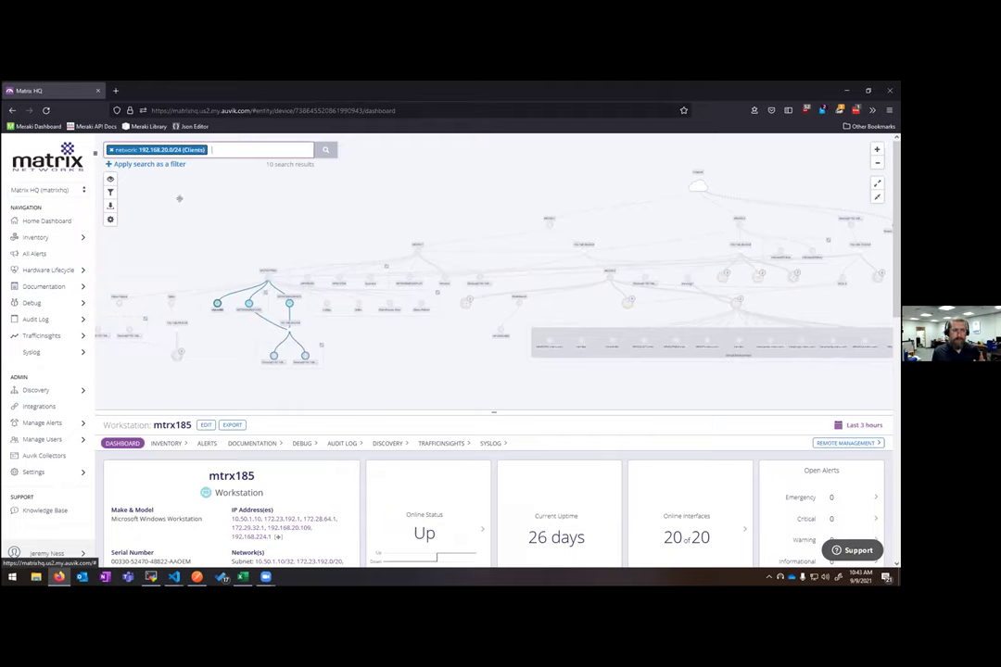
click(169, 164)
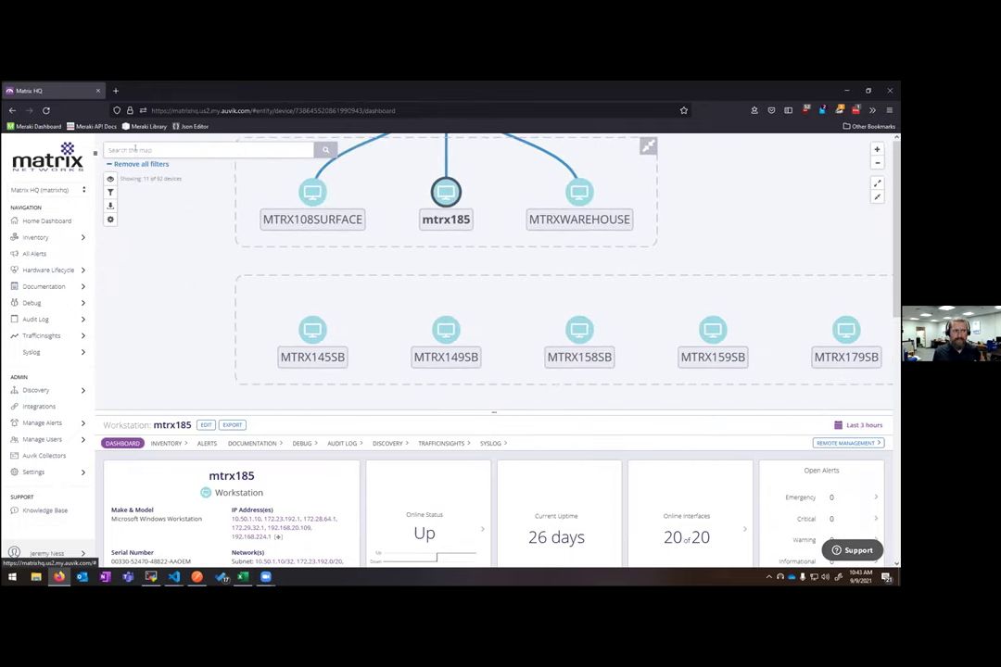
click(138, 151)
text(?)
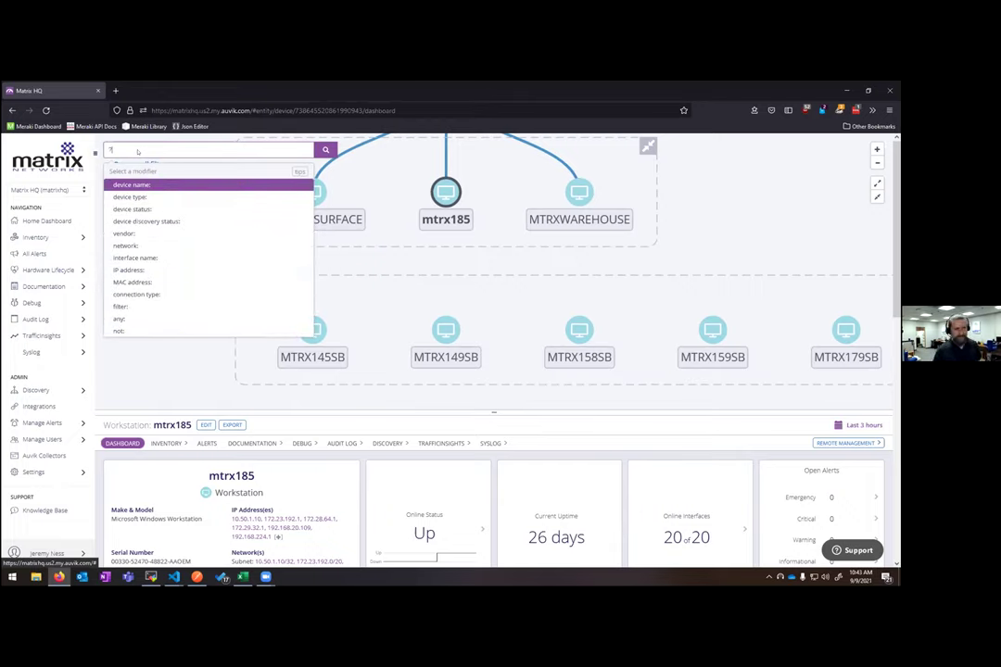
Filter the map by device type Switch, then remove all filters.
click(161, 198)
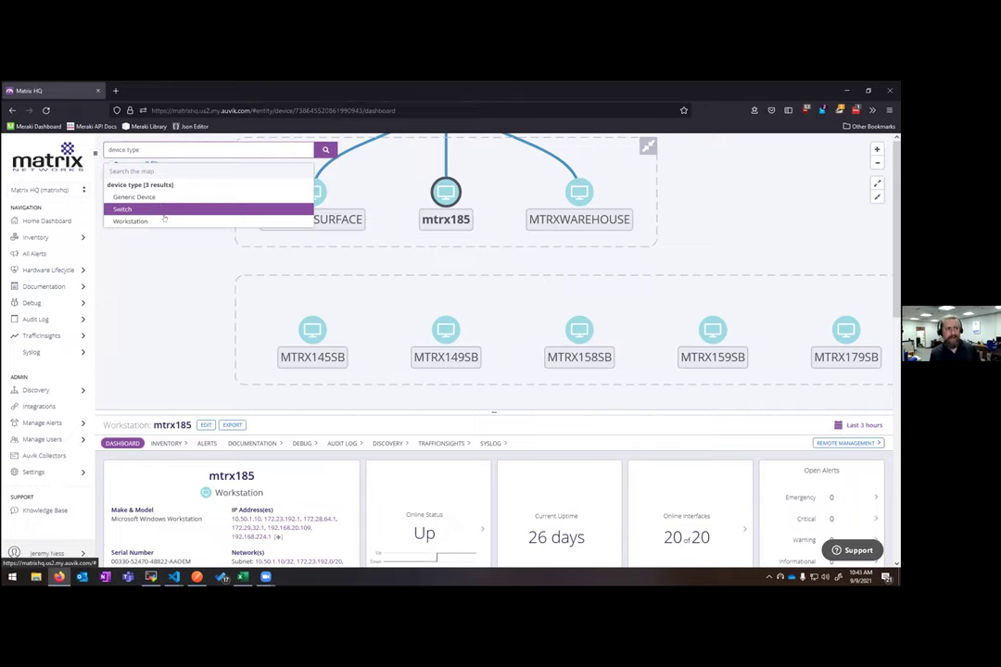
click(163, 210)
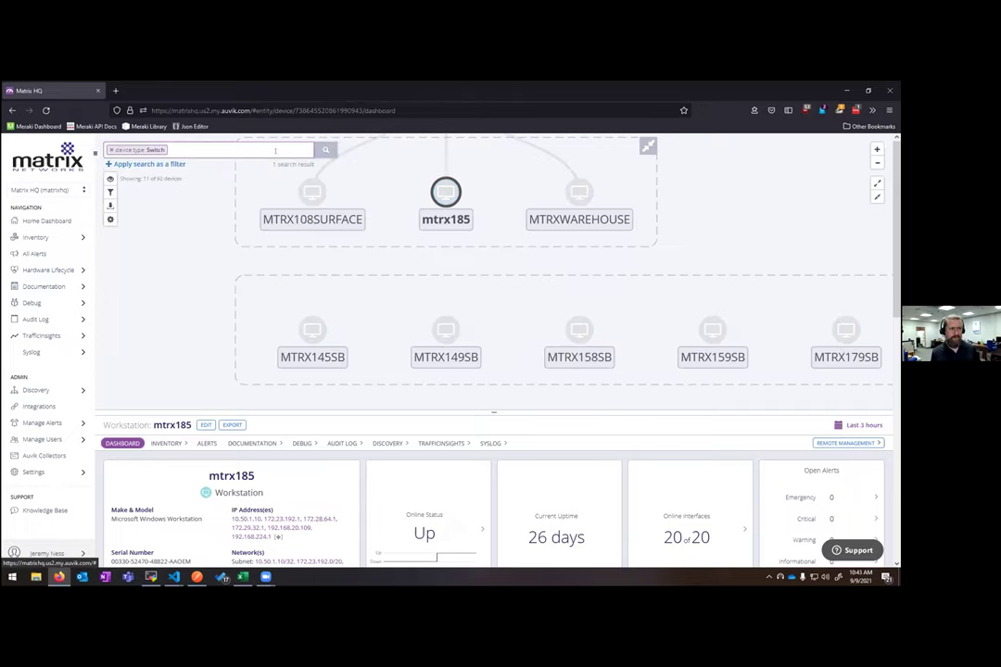
click(139, 163)
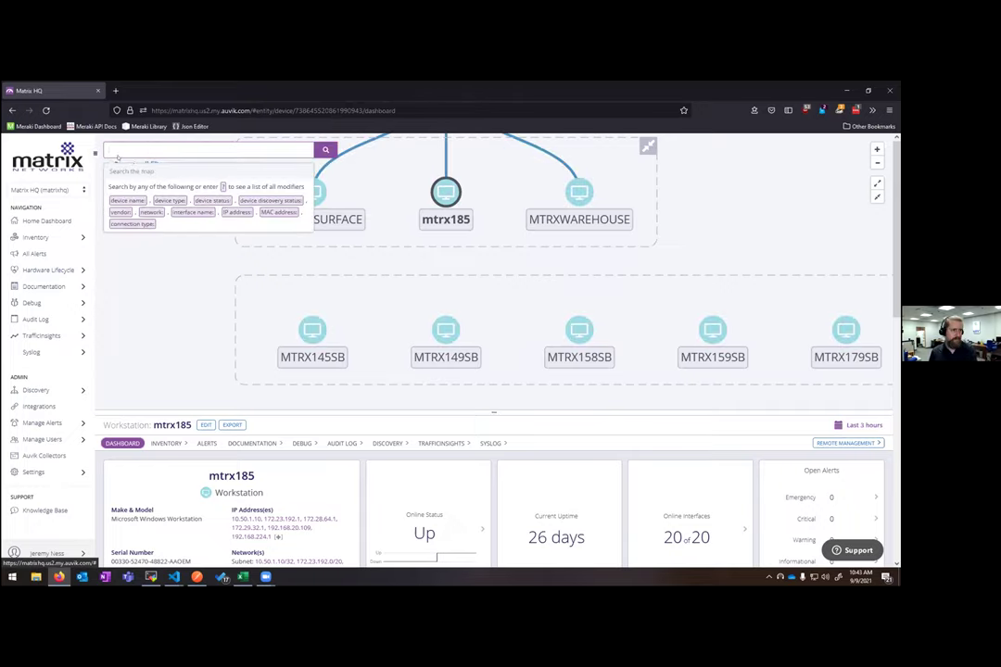
click(138, 163)
Show only the 22 servers via a device type: Server search, then remove that filter and search.
click(159, 151)
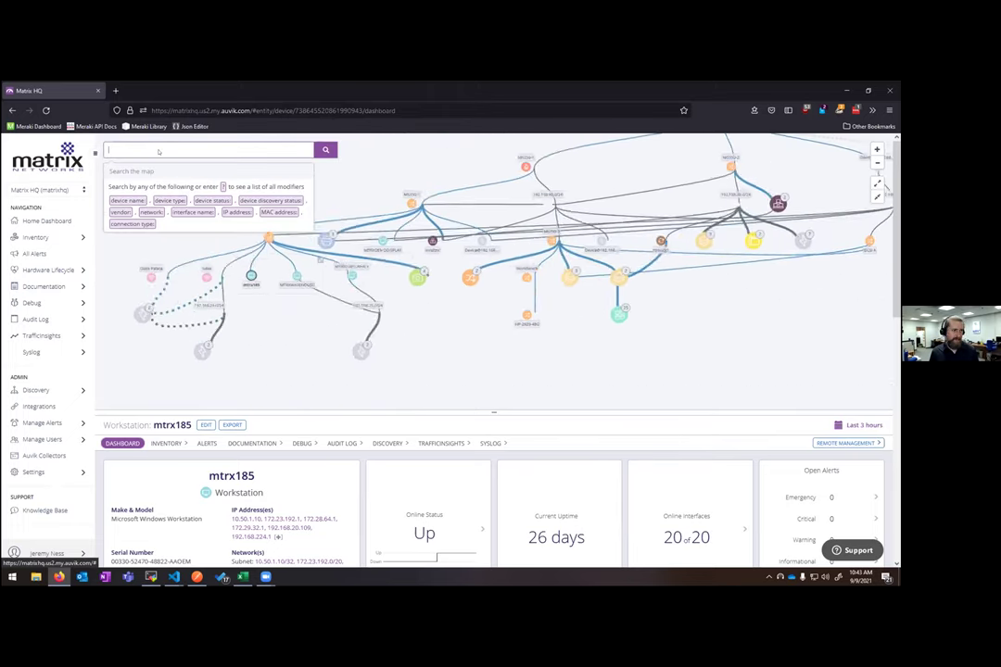
text(?)
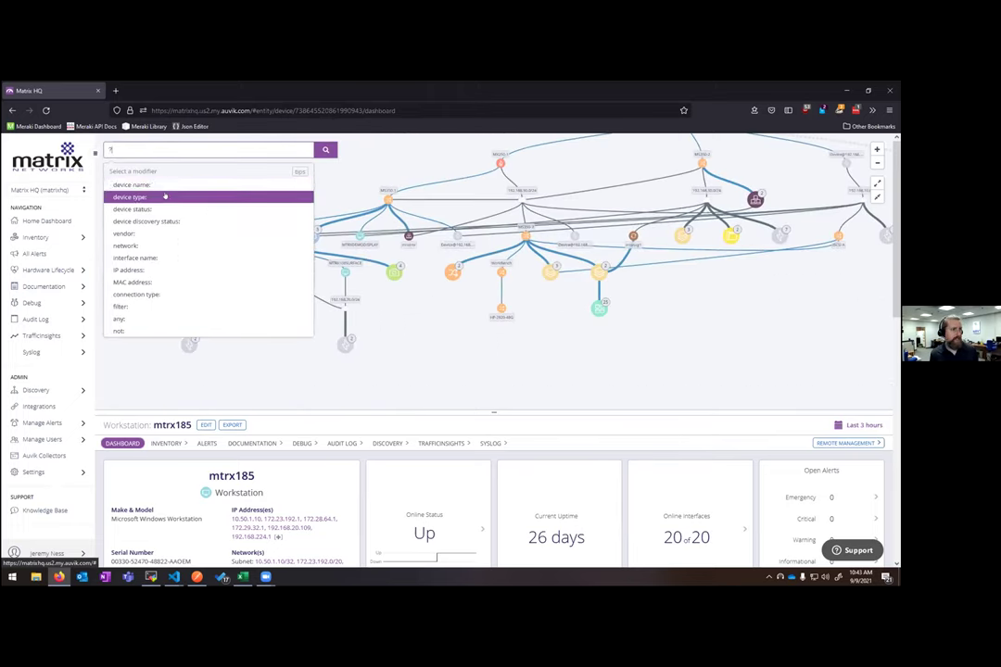
click(163, 196)
scroll(170, 235, down, 3)
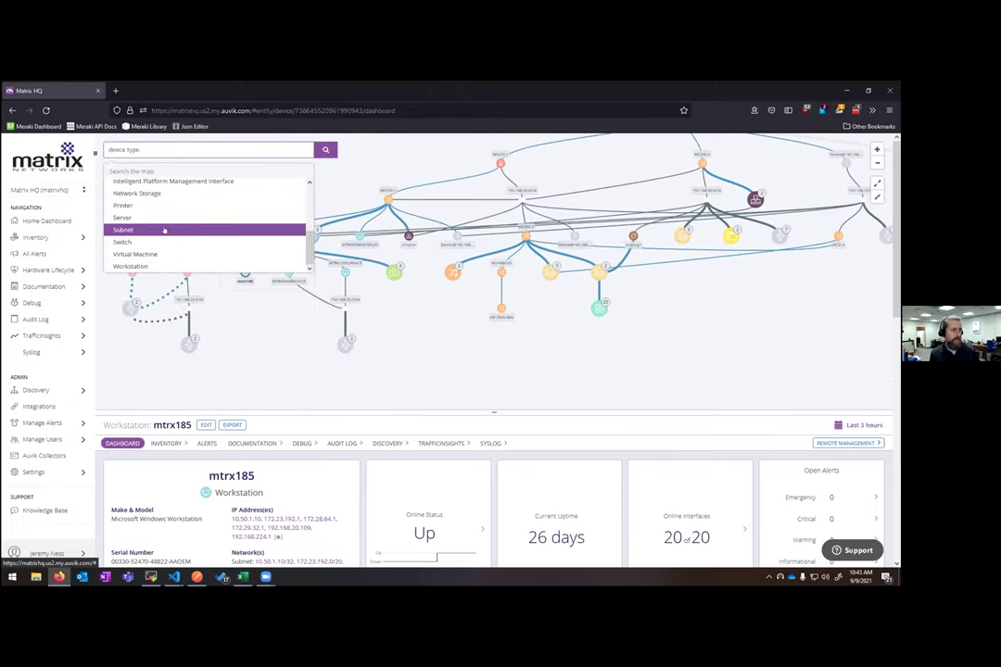
click(165, 216)
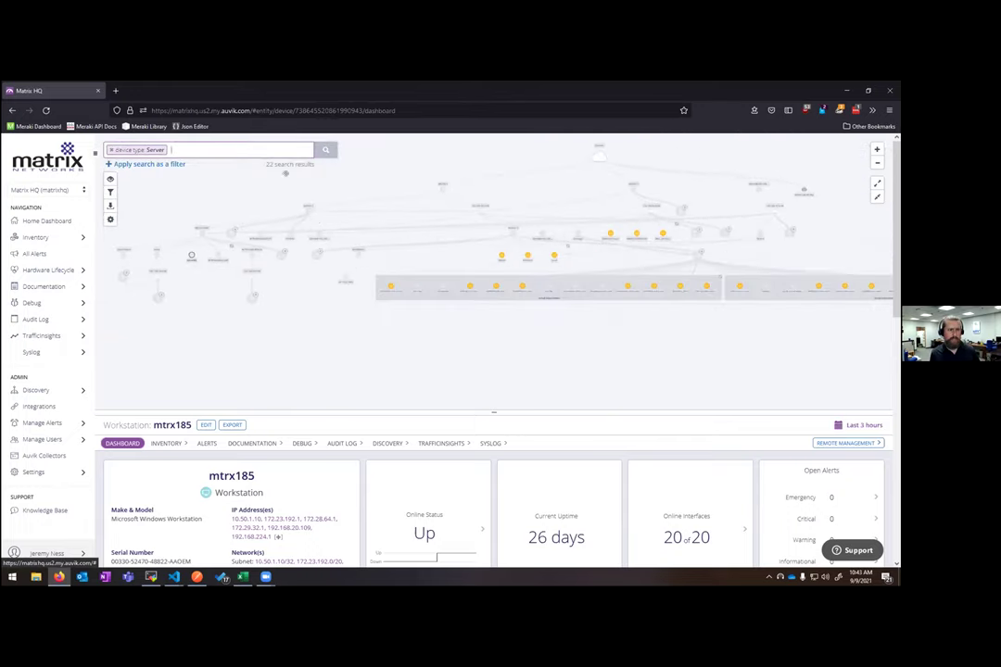
key(Return)
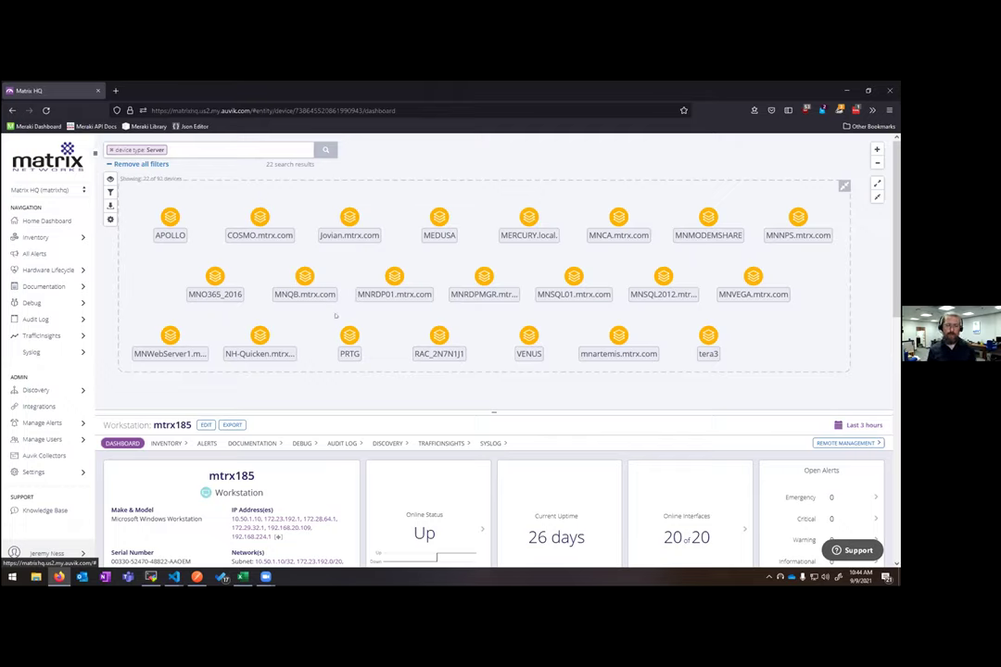
click(144, 164)
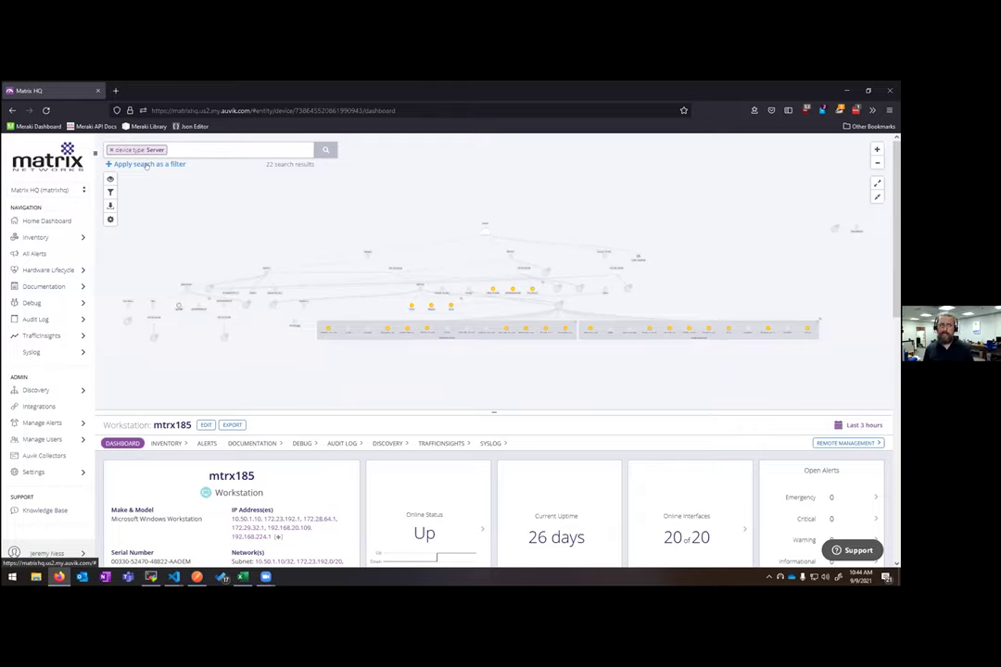
click(111, 149)
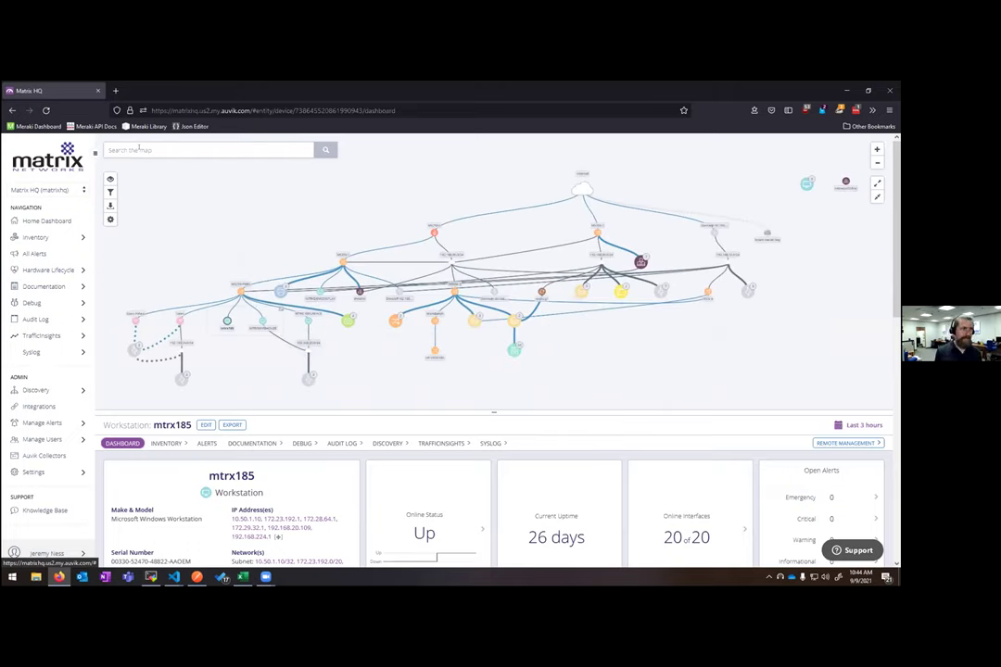
Find the HP-2920-48G switch with an 'hp' search and open its dashboard enlarged over the map.
click(139, 149)
text(hp)
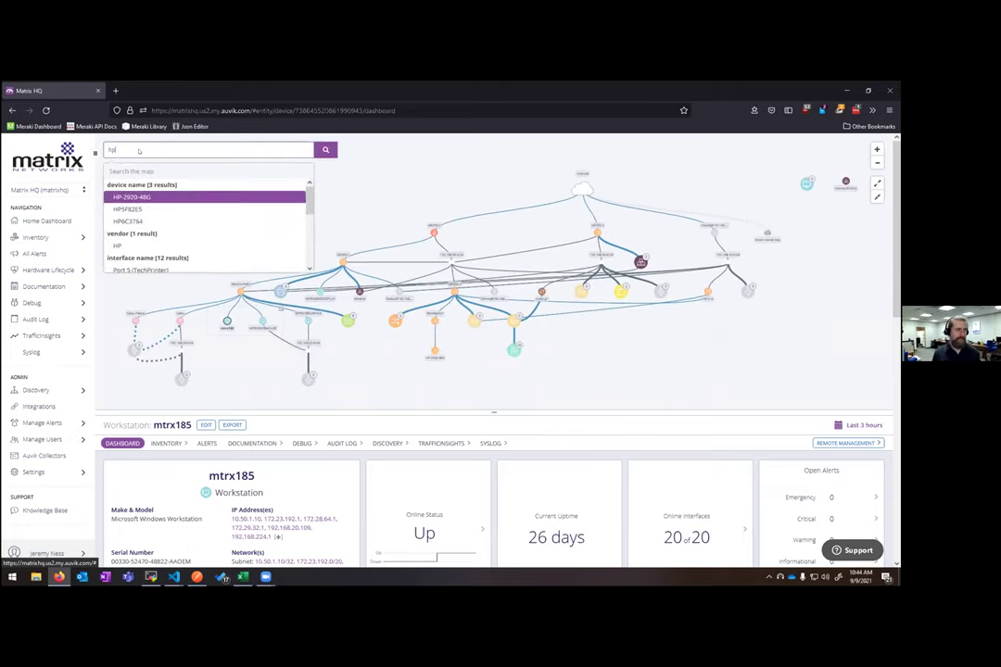
click(182, 195)
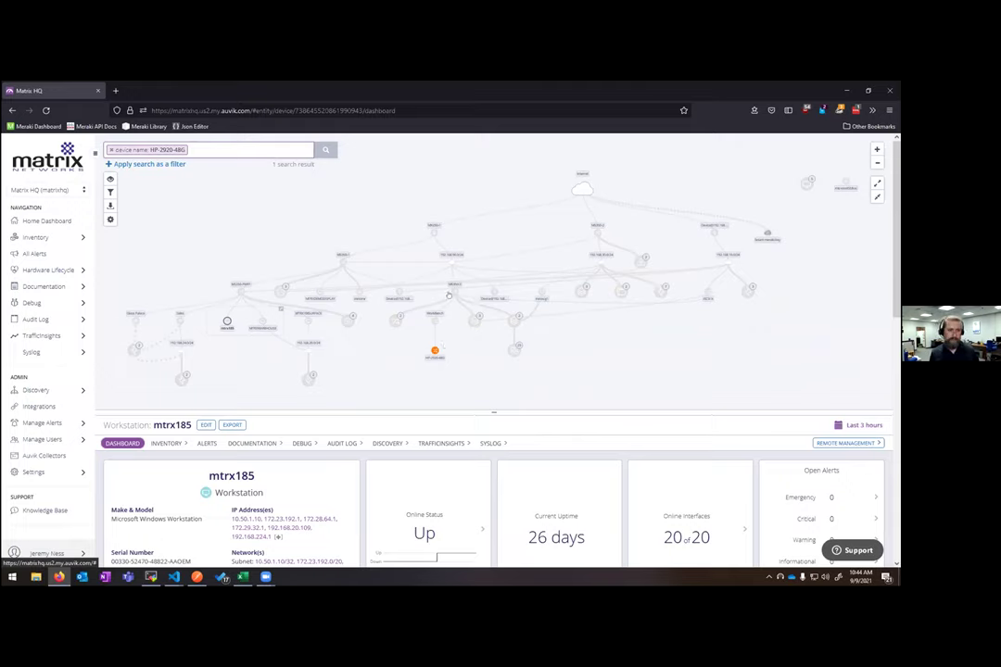
mouse_move(492, 301)
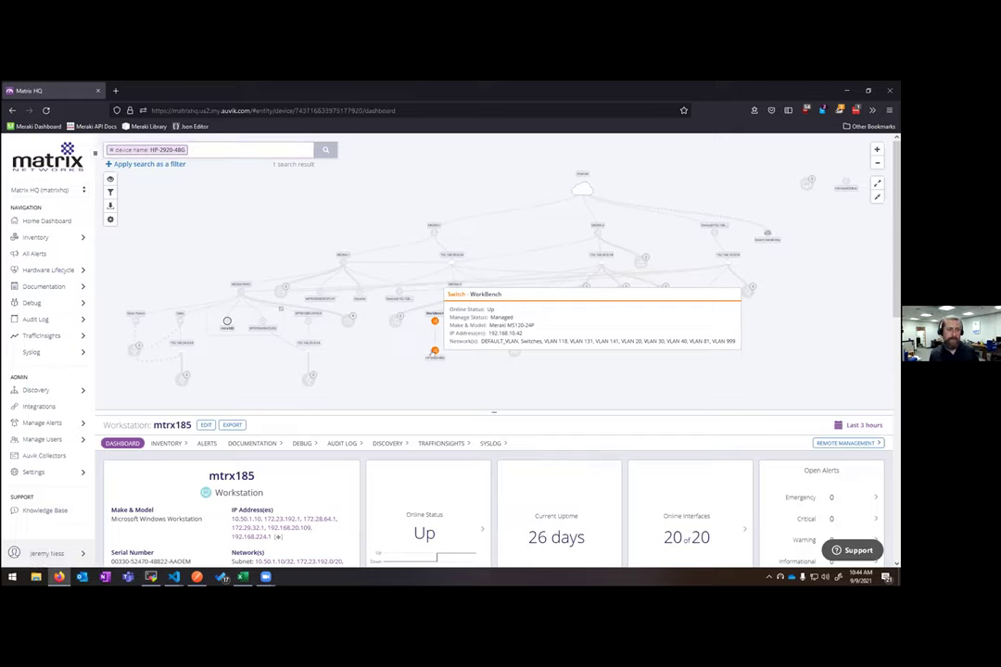
click(442, 358)
drag(557, 410, 559, 235)
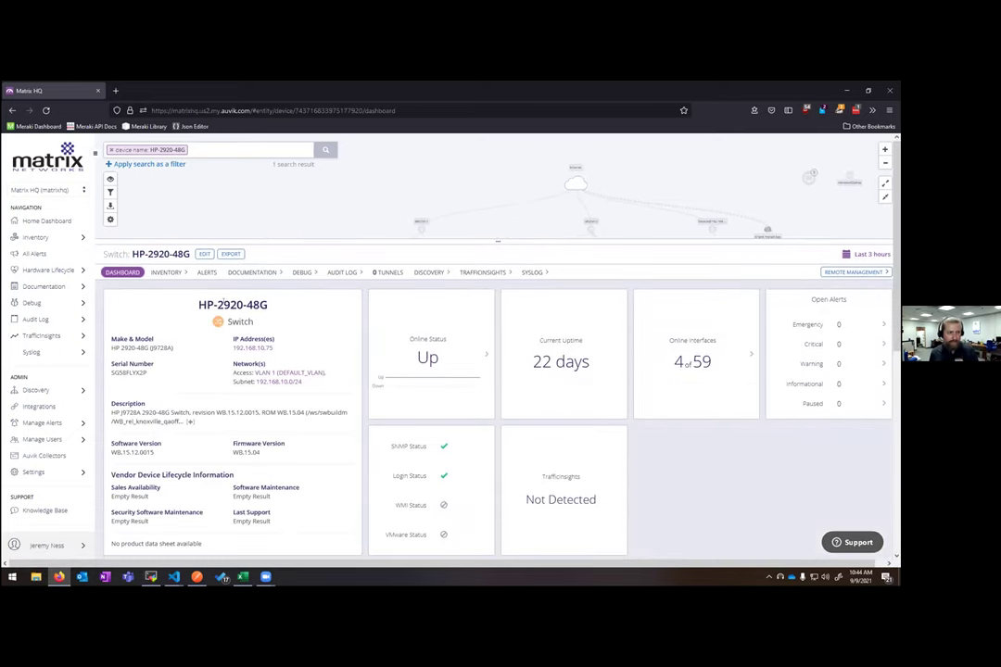
Point out the switch's name, model, software and firmware versions, then view its saved configurations.
drag(198, 305, 253, 306)
drag(121, 348, 151, 349)
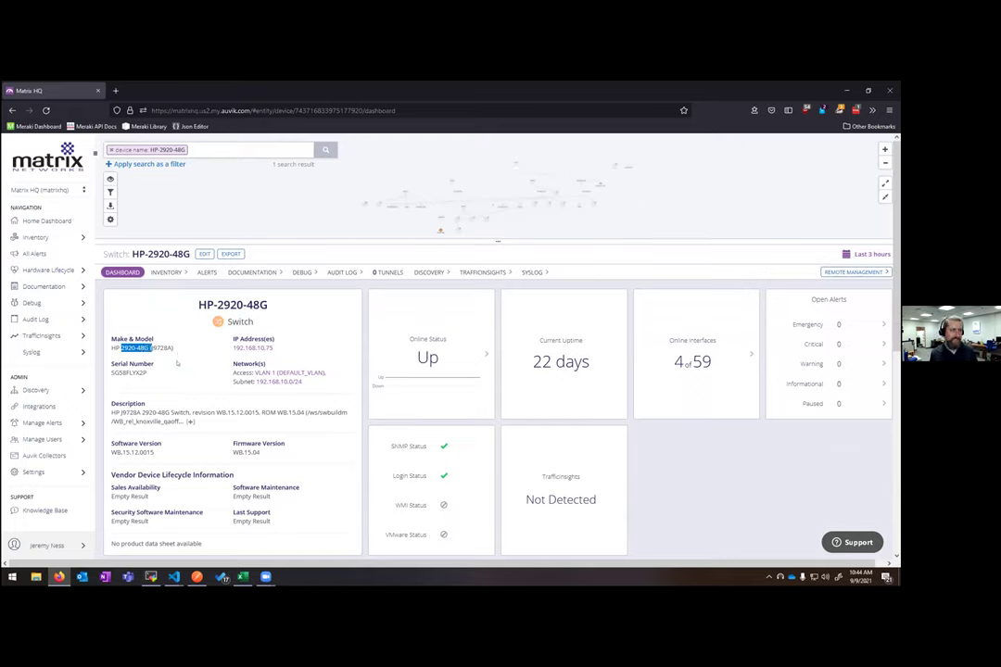
drag(113, 453, 154, 452)
drag(233, 453, 279, 452)
click(279, 452)
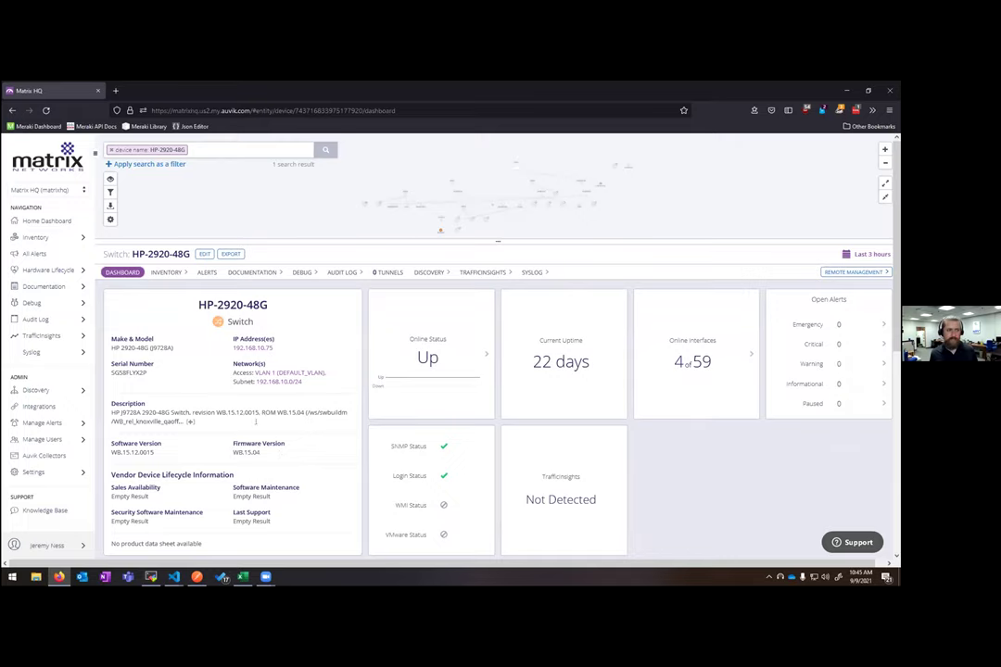
mouse_move(249, 273)
click(250, 302)
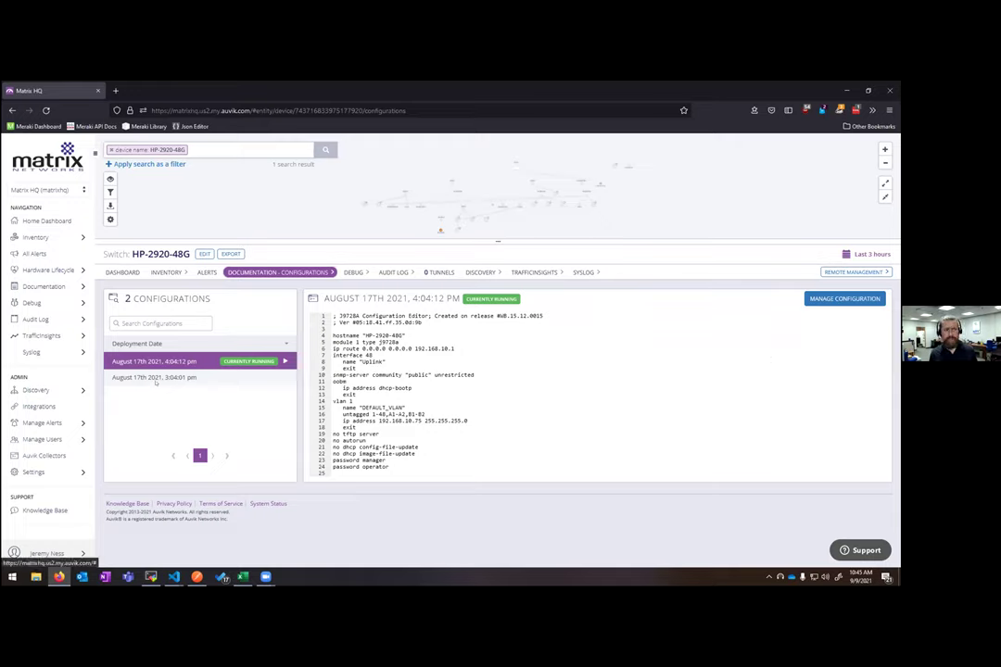
Compare the running configuration with the August 17th 2021, 3:04:01 pm version, then close the comparison.
click(845, 298)
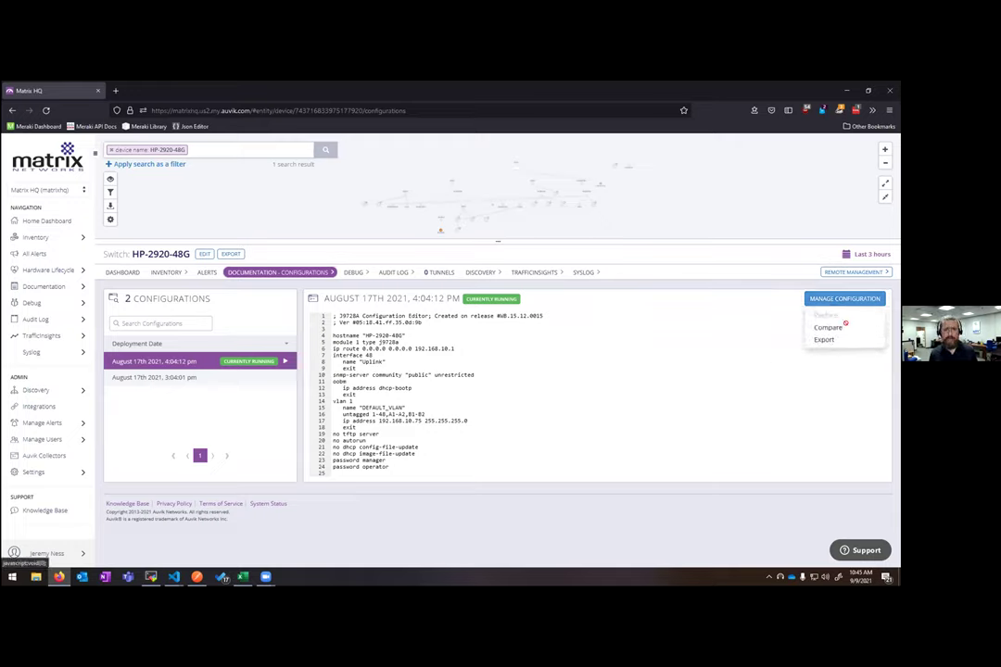
click(828, 327)
click(566, 205)
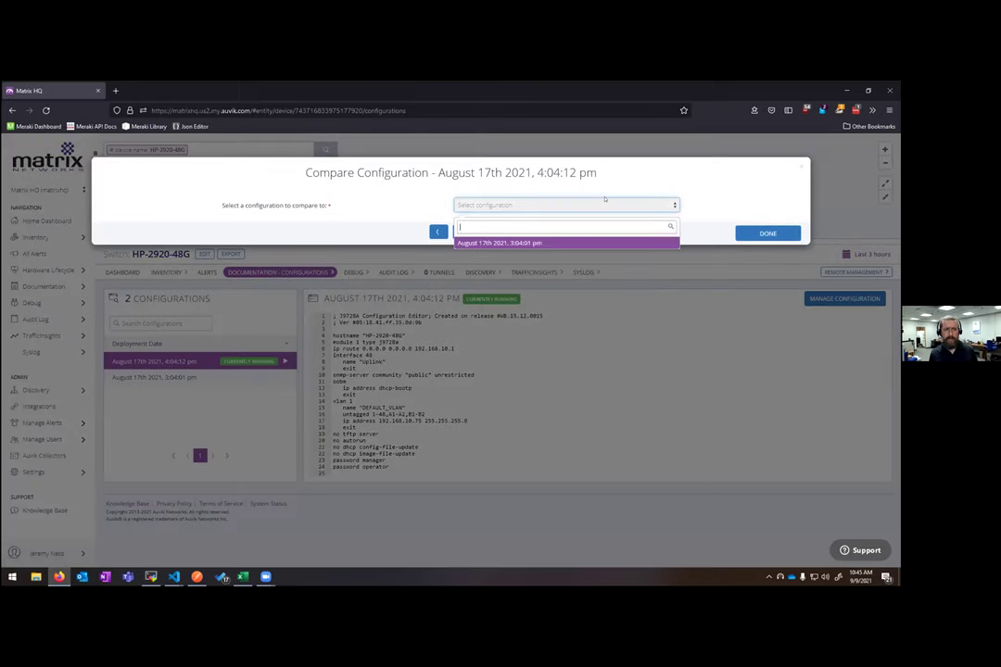
drag(387, 173, 653, 173)
click(596, 173)
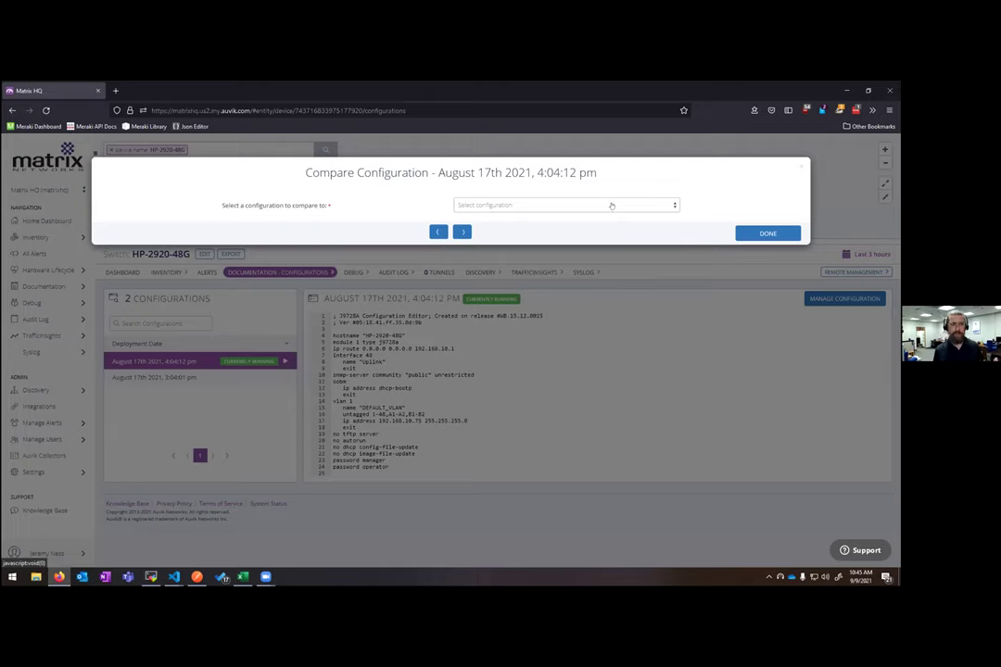
click(604, 204)
click(605, 242)
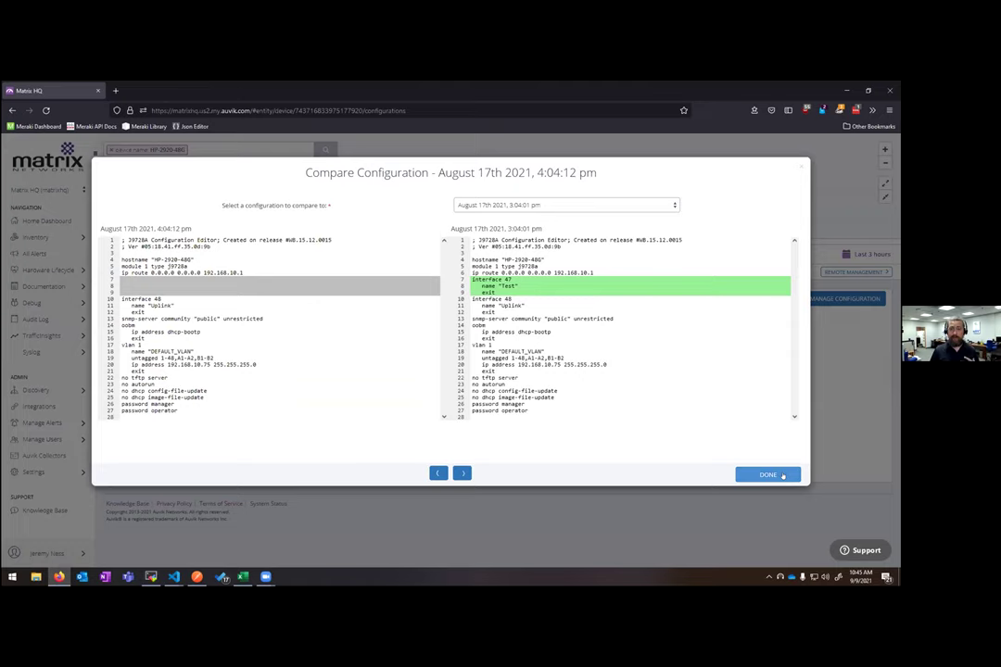
click(783, 476)
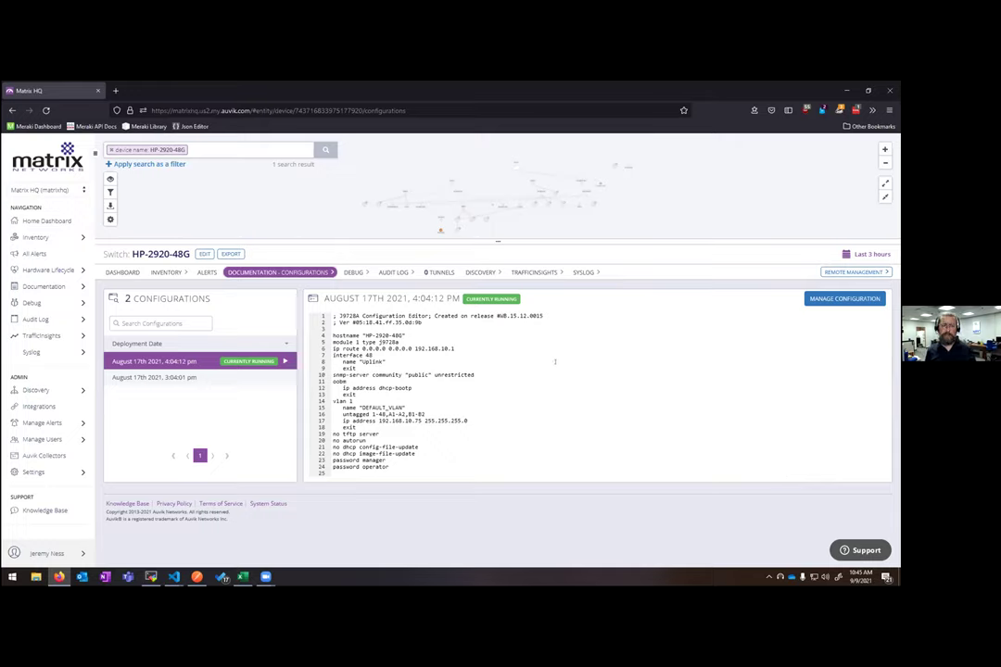
Open a Remote Management terminal to the HP-2920-48G switch and sign in with the device password.
click(861, 272)
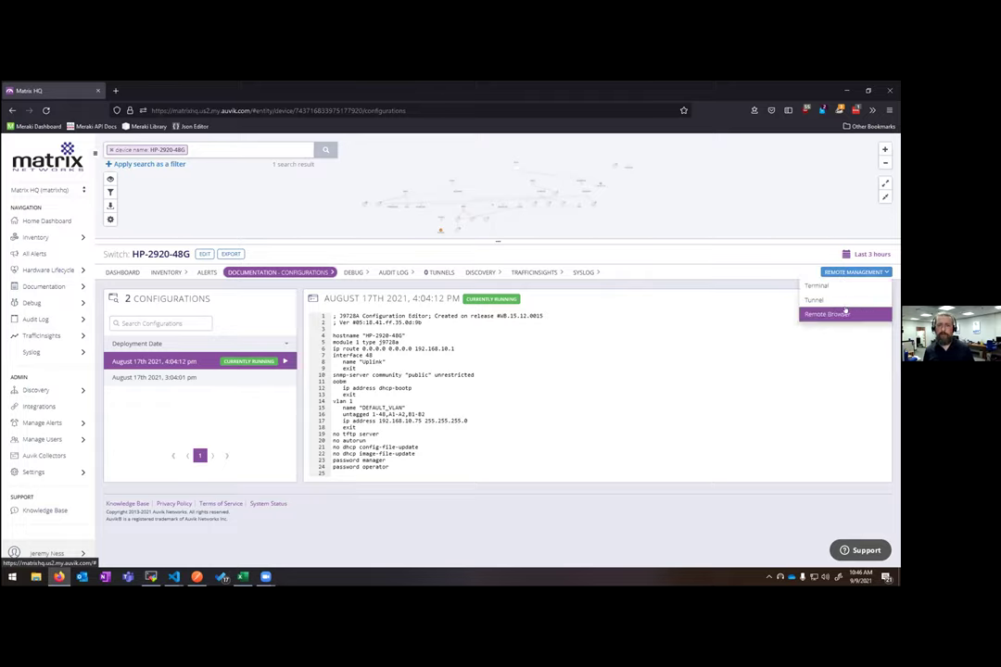
click(842, 285)
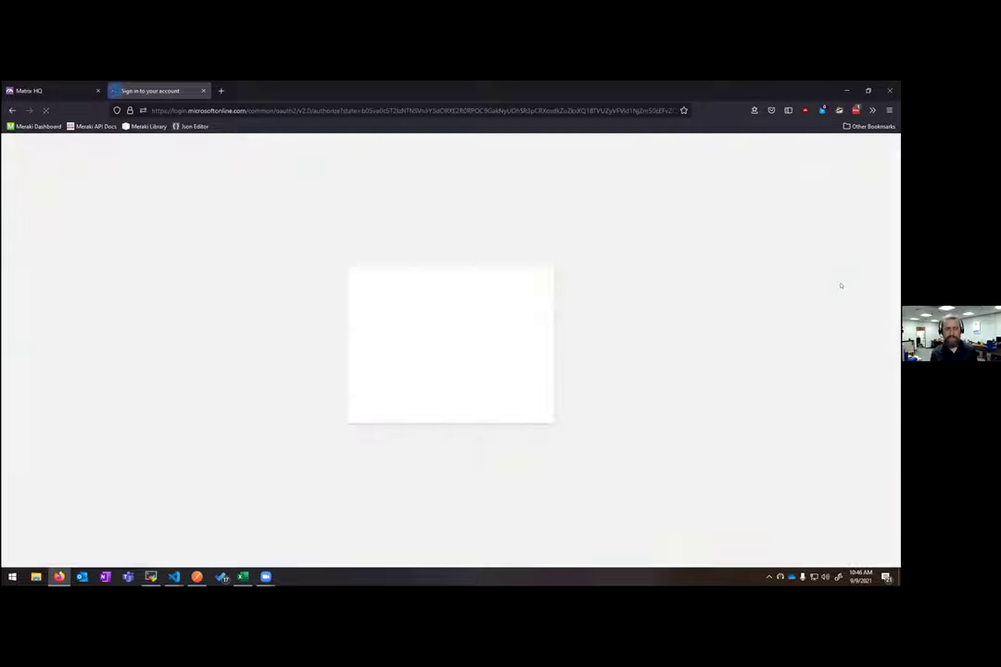
text(•••••••••••••)
key(Return)
key(ctrl+a)
text(••••••••••••)
key(Return)
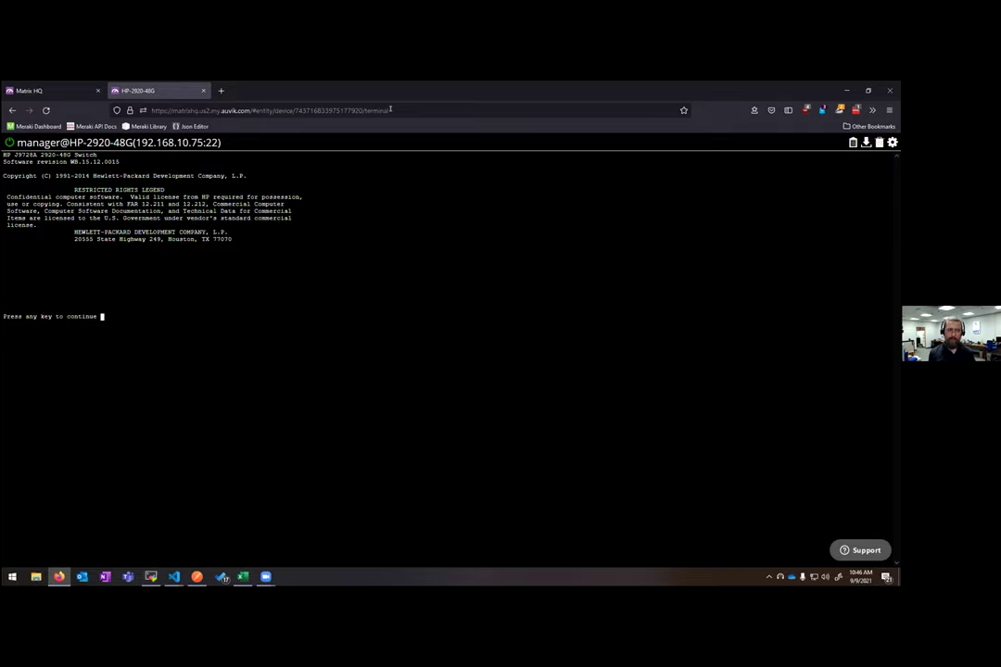
Continue past the copyright banner and run 'sh run' to list the running configuration.
key(Return)
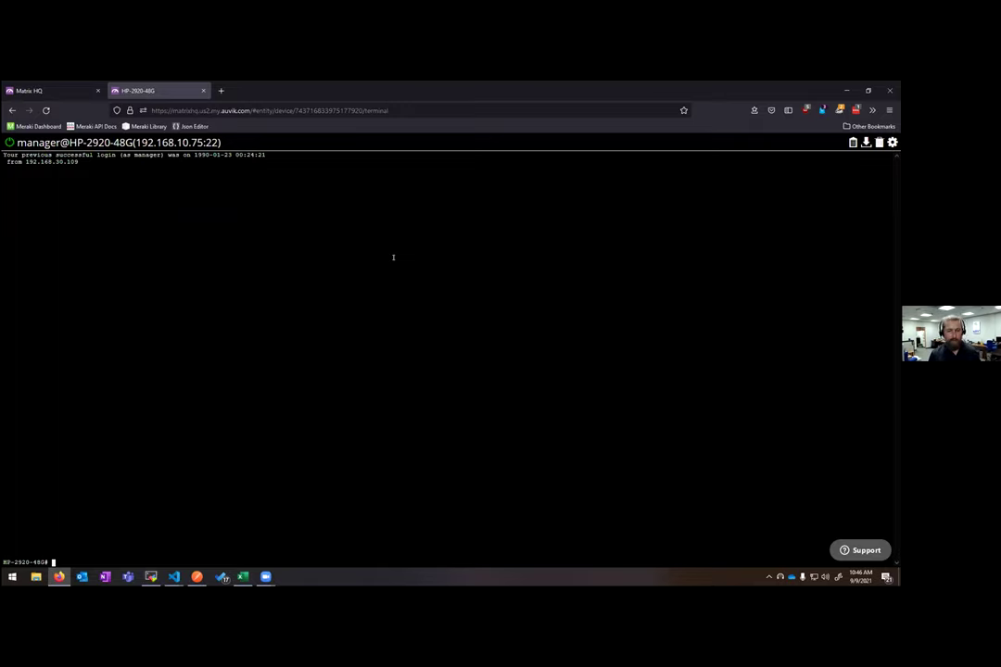
text(sh run)
key(Return)
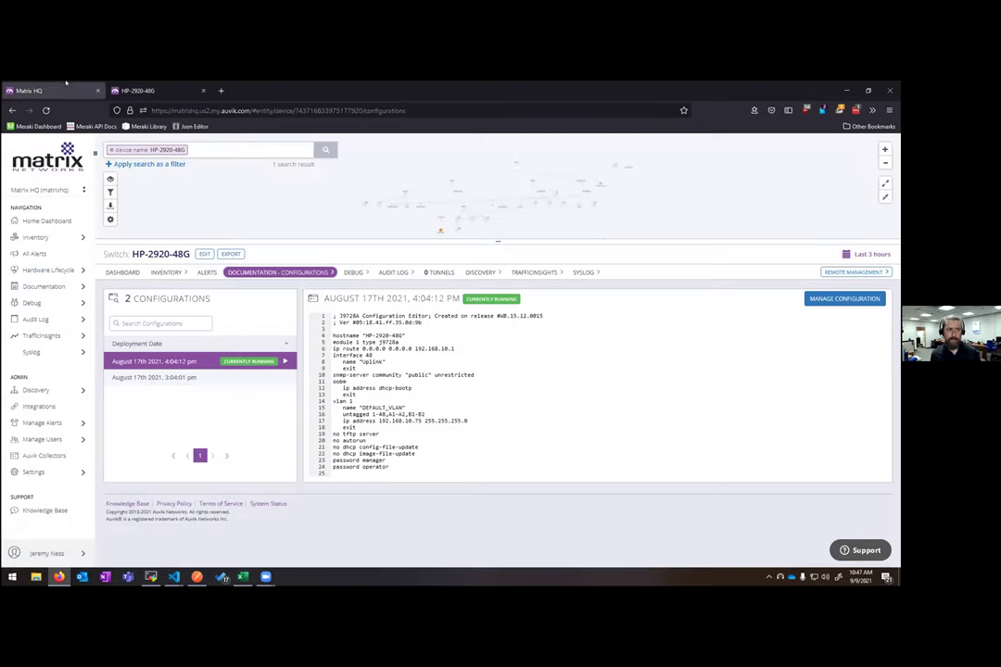
Start a remote browser session to MS350-1 on 192.168.90.2 port 80, then return to its dashboard.
click(65, 88)
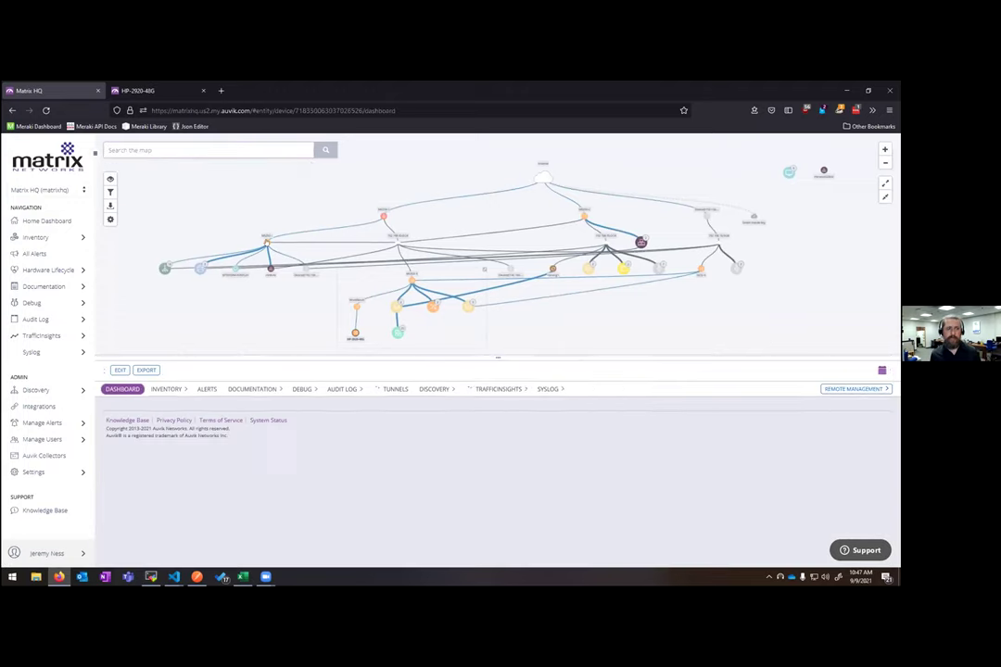
click(855, 389)
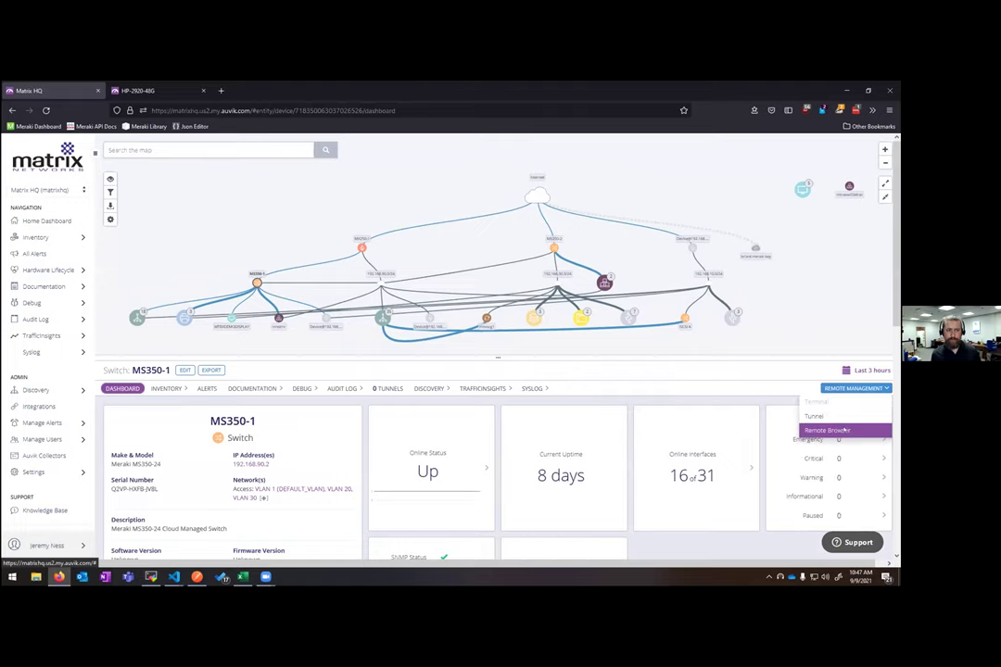
click(846, 431)
click(510, 204)
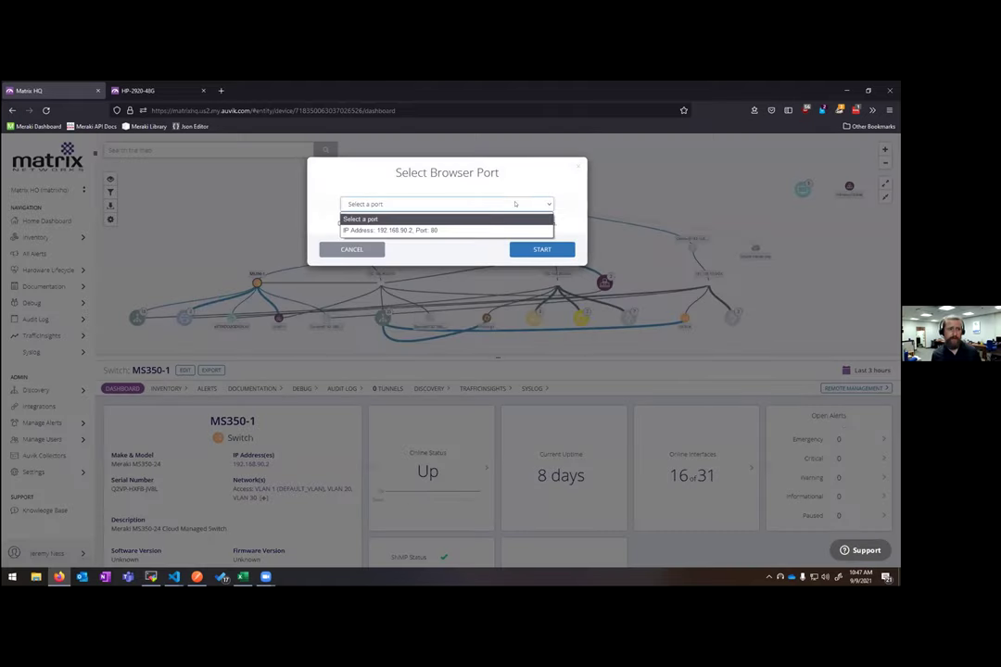
click(482, 228)
click(537, 250)
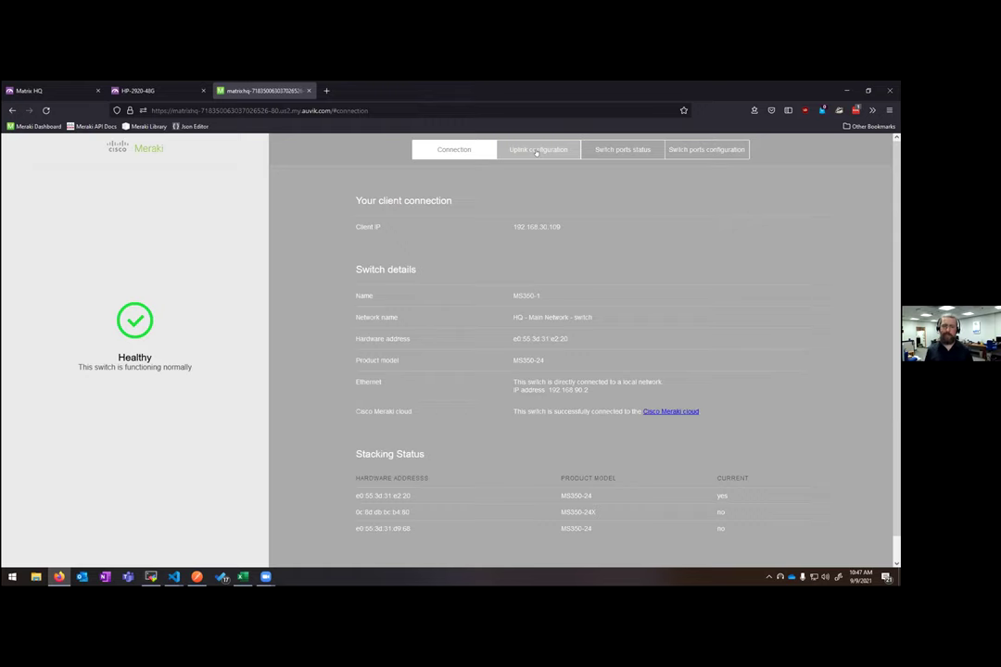
key(ctrl+shift+Tab)
key(ctrl+shift+Tab)
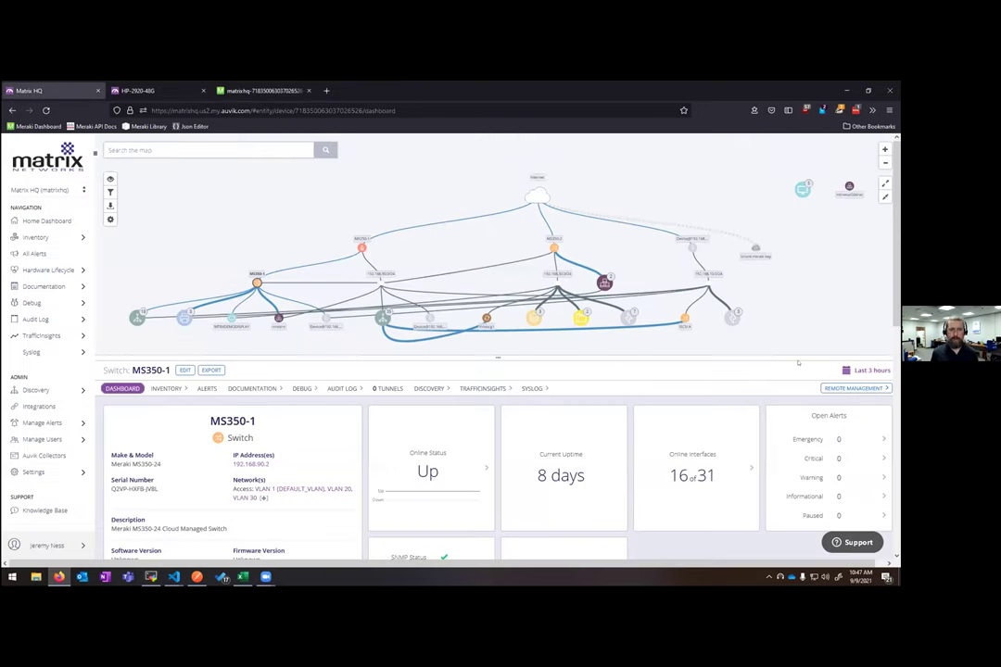
click(854, 388)
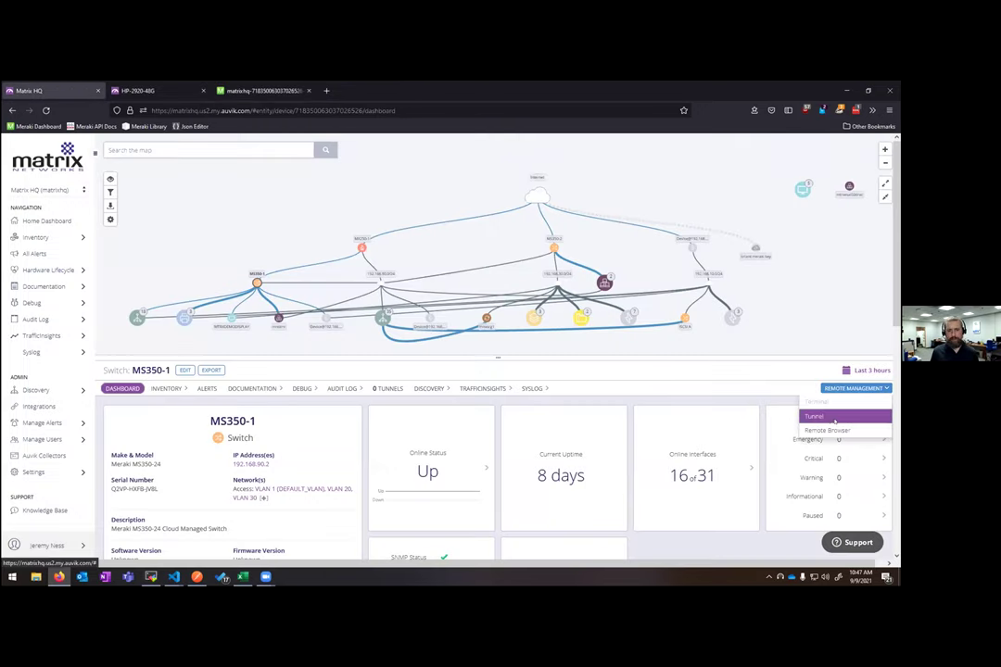
click(836, 419)
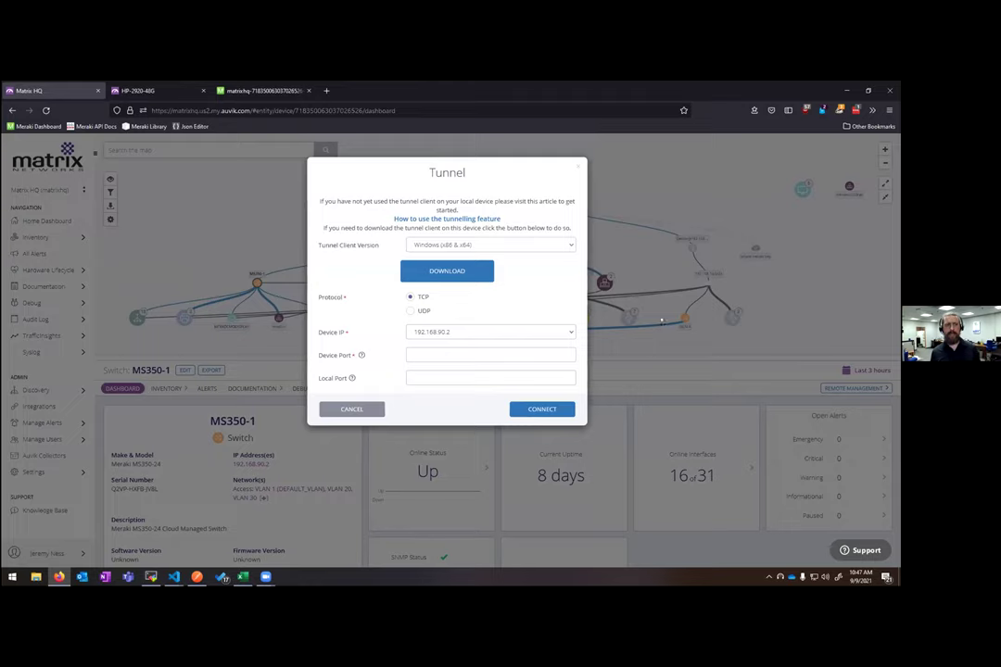
click(464, 246)
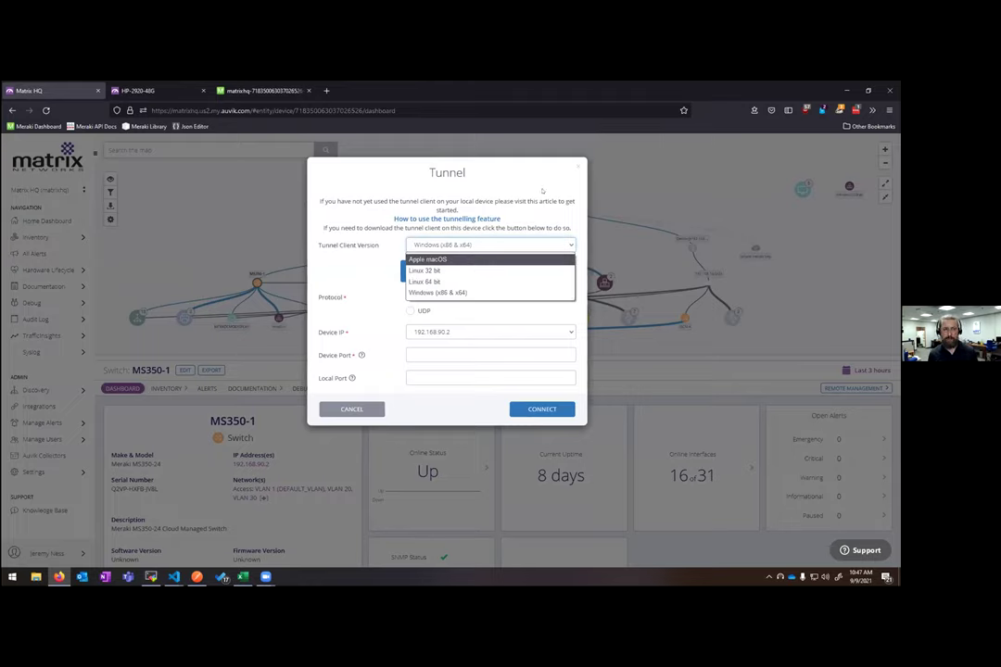
click(456, 162)
click(463, 332)
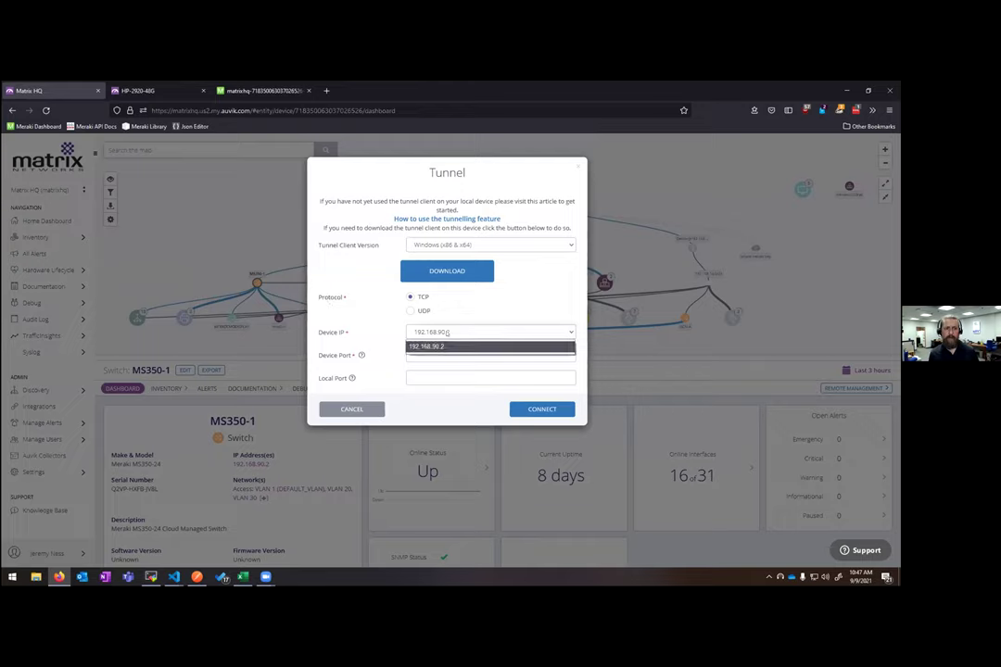
click(453, 330)
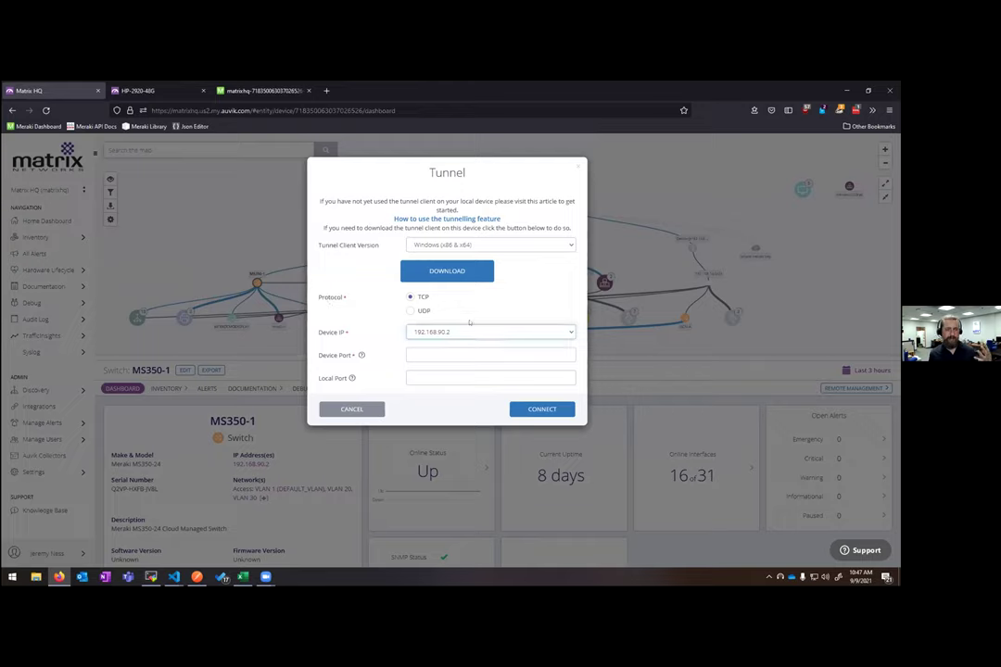
click(504, 332)
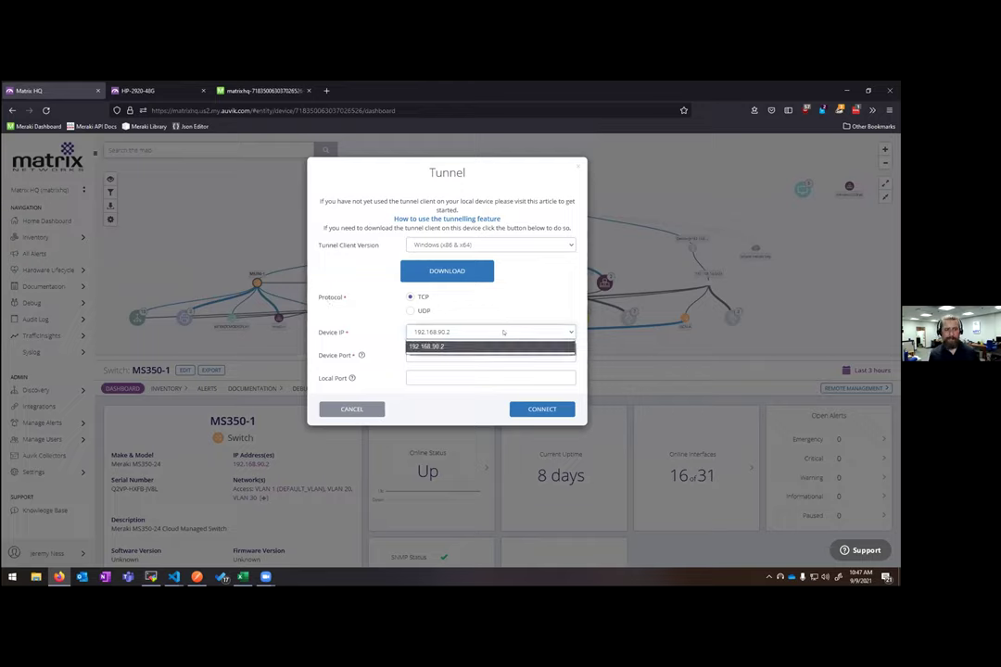
click(496, 345)
click(451, 353)
text(3389)
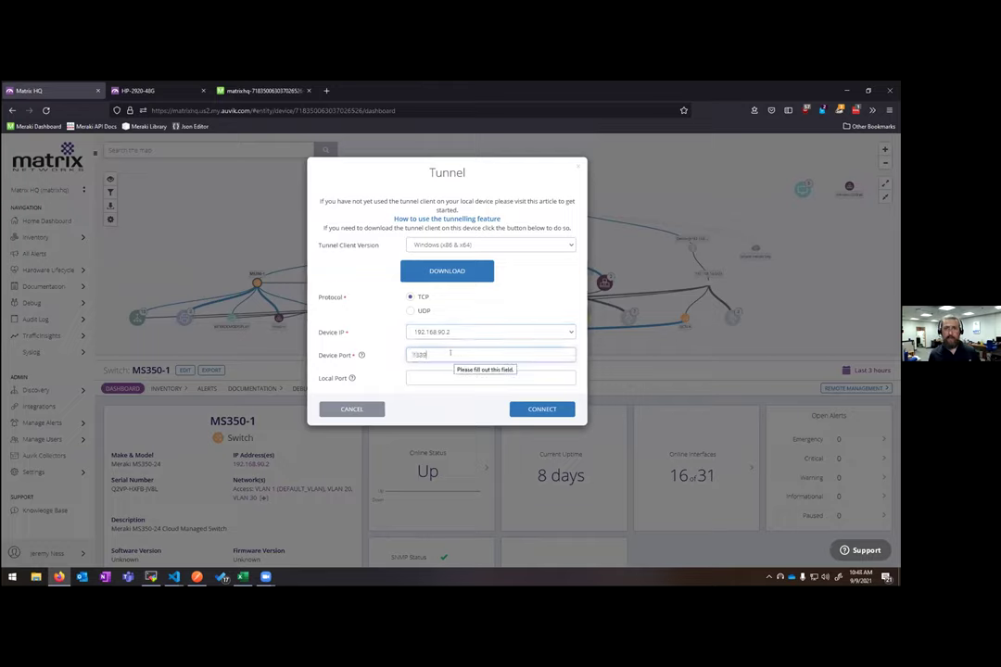
click(447, 375)
text(3080)
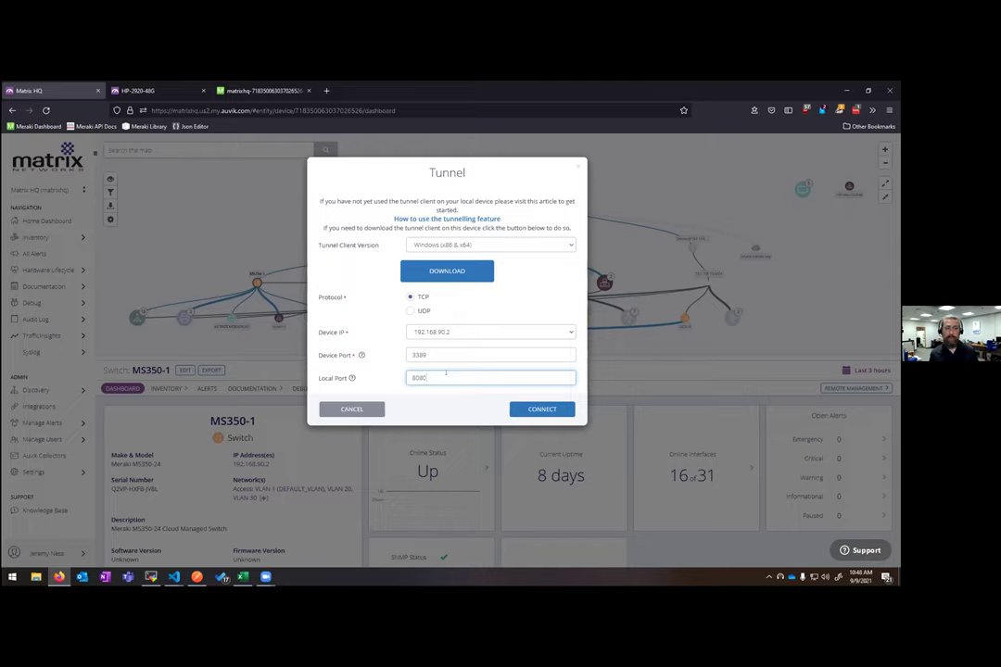
double_click(443, 373)
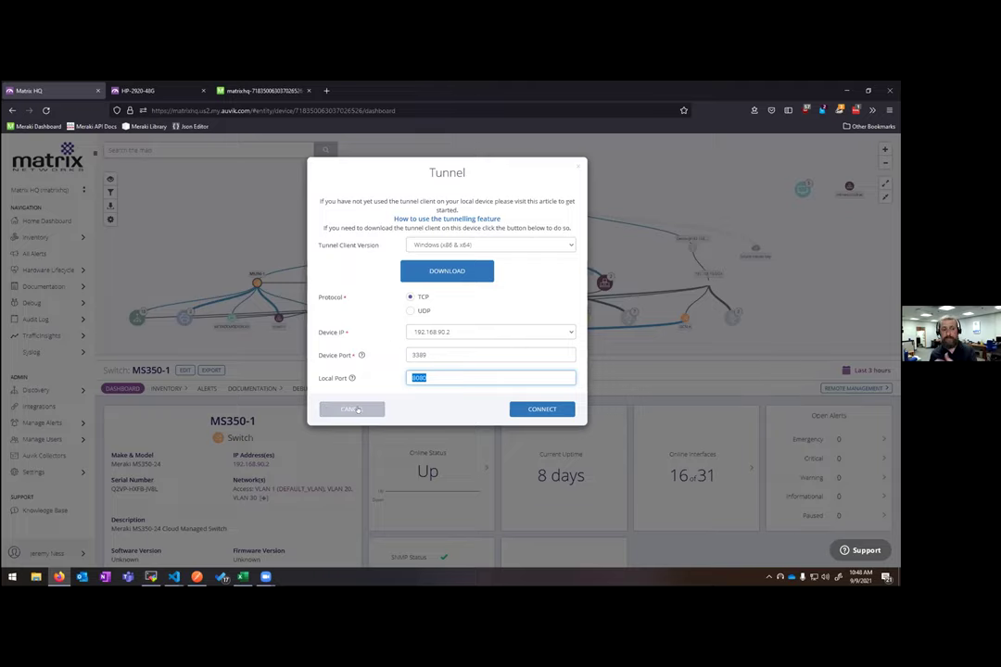
click(538, 409)
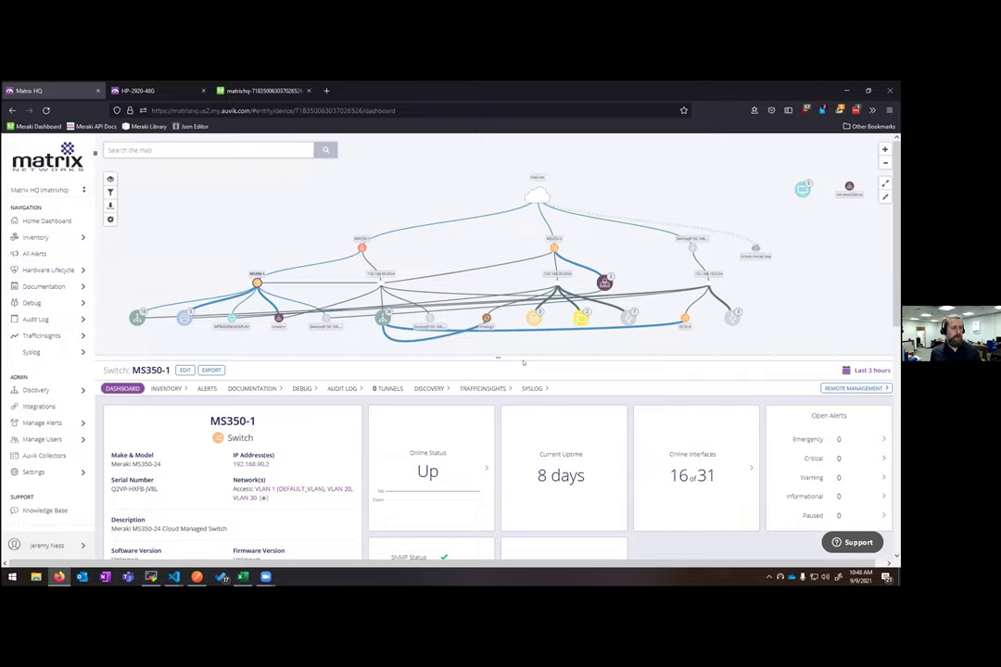
Check Matrix HQ's Vendor Suggested Software, then its Vendor Device Lifecycle Information listing two Meraki MR33s.
click(58, 287)
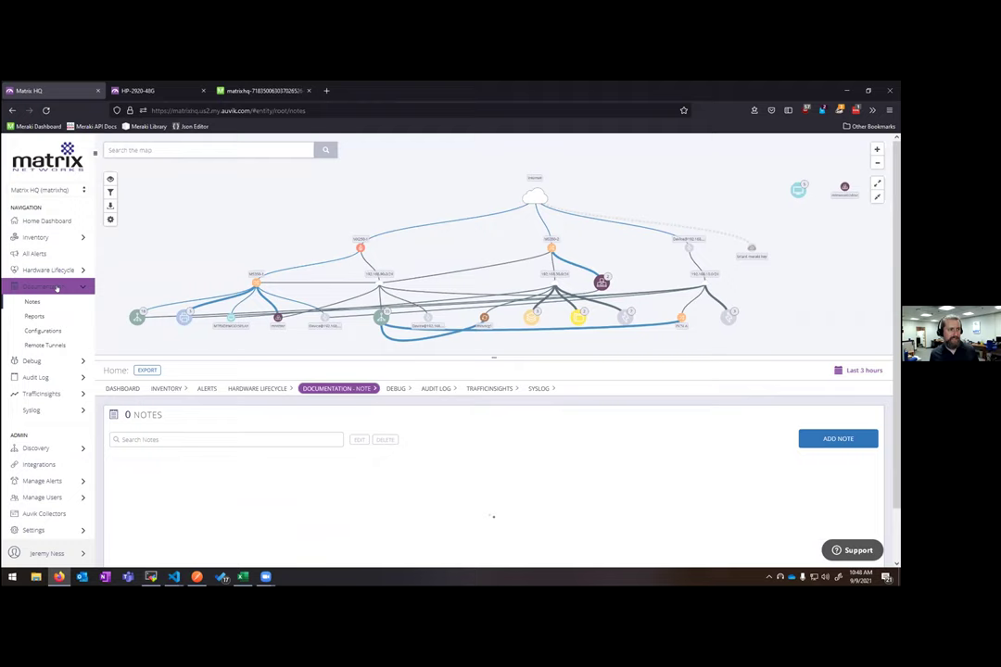
click(46, 269)
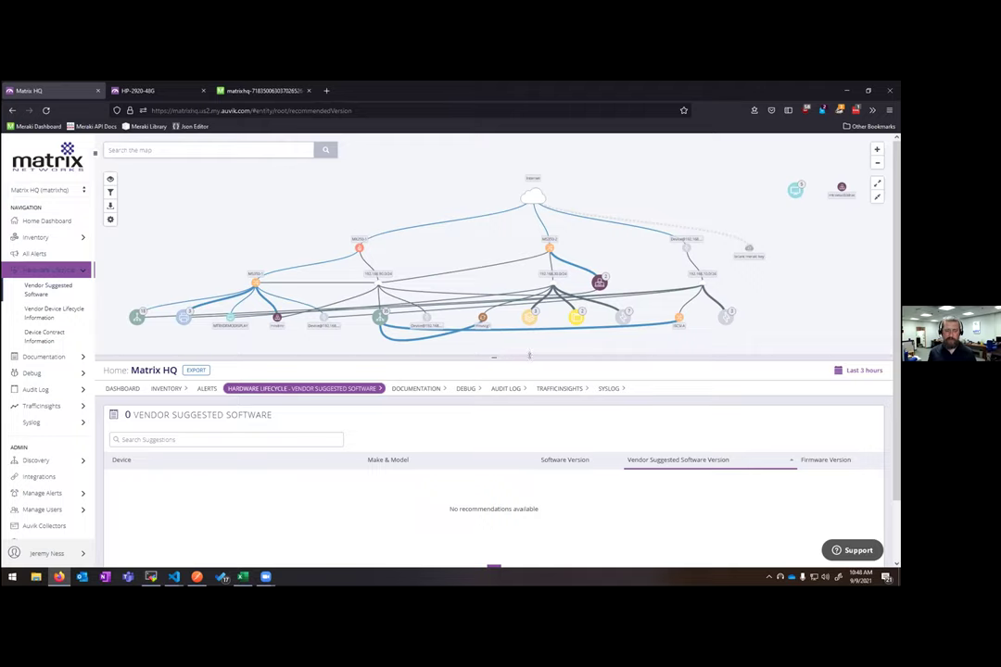
drag(521, 356, 536, 341)
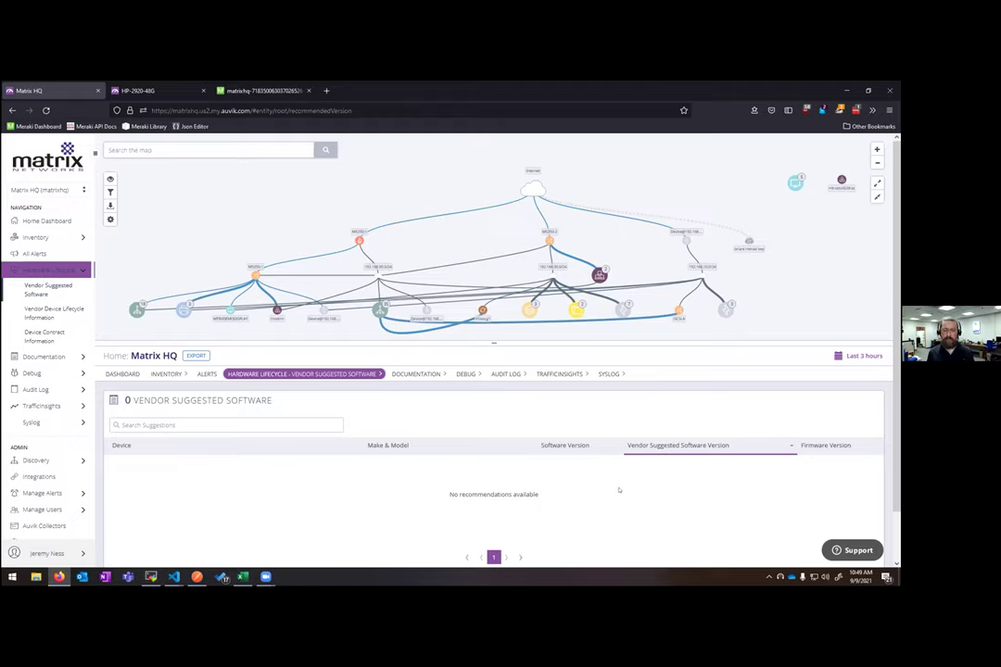
click(41, 315)
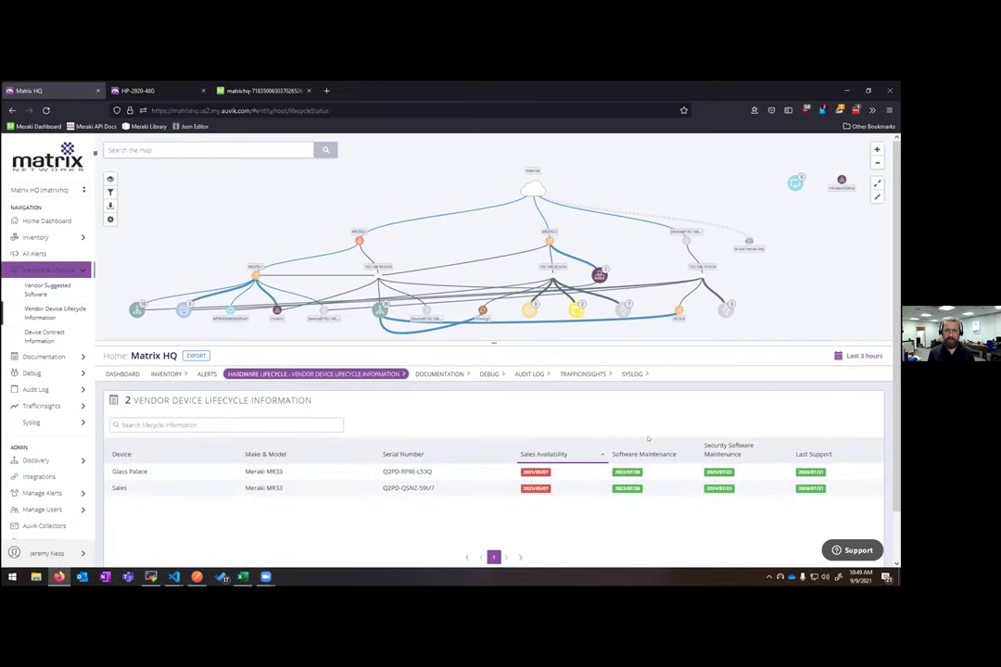
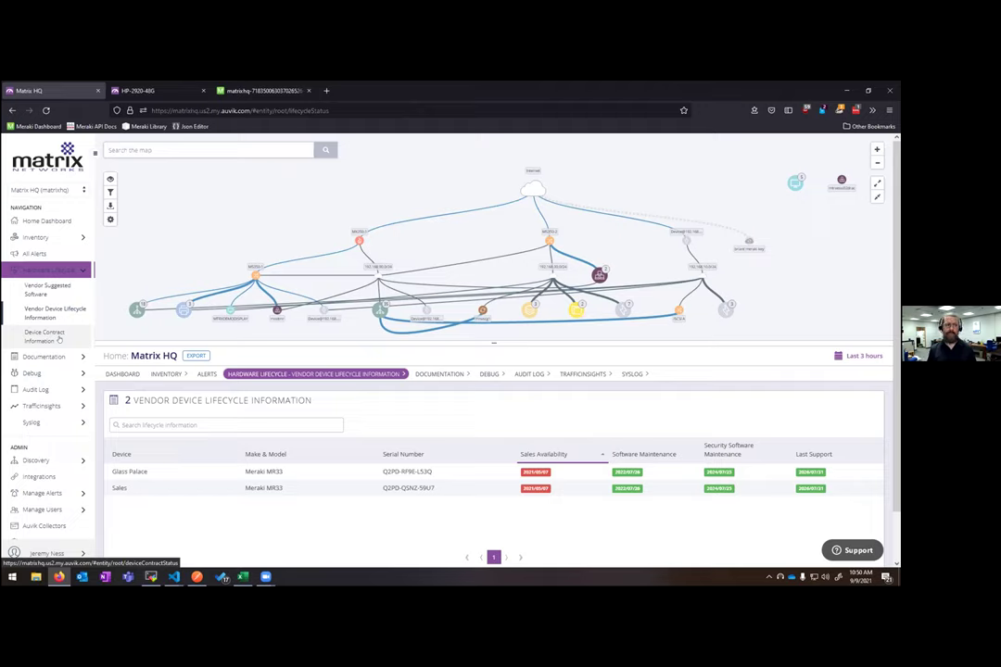
Show the TrafficInsights Summary, where MX250-1 forwards NetFlow v9 at sampling rate 1.
click(62, 406)
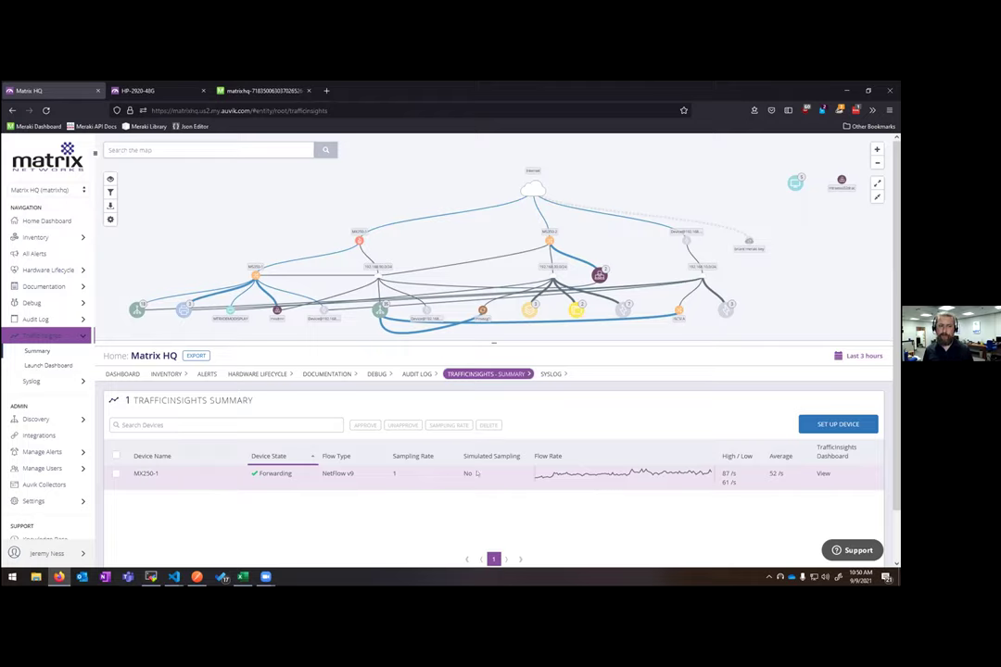
Launch the TrafficInsights dashboard showing 2021-09-08 to 2021-09-09 applications, led by VoIP at 37.57%.
click(43, 364)
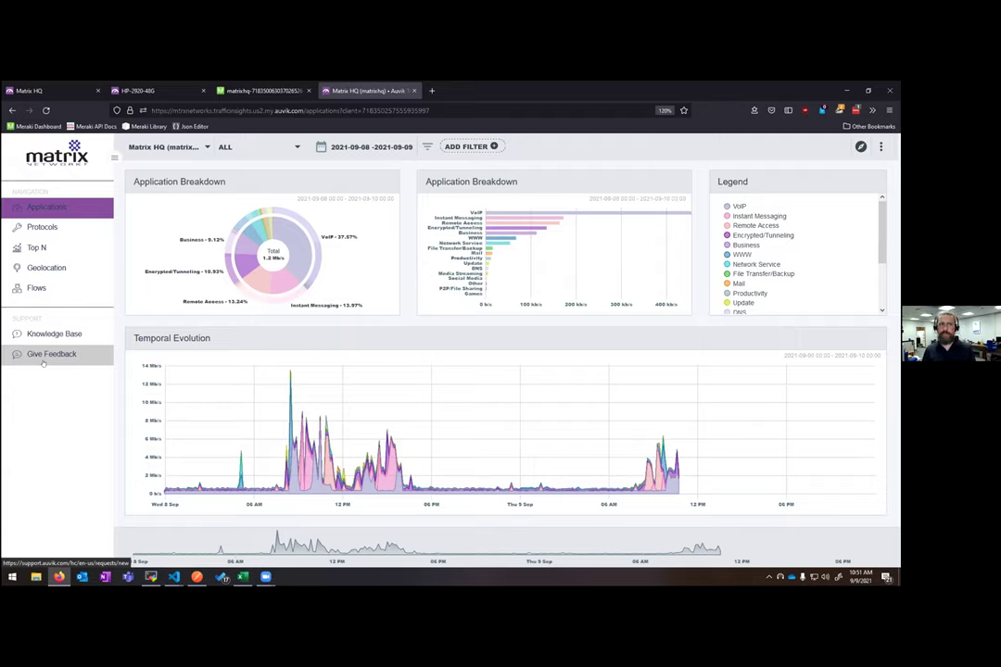
click(358, 150)
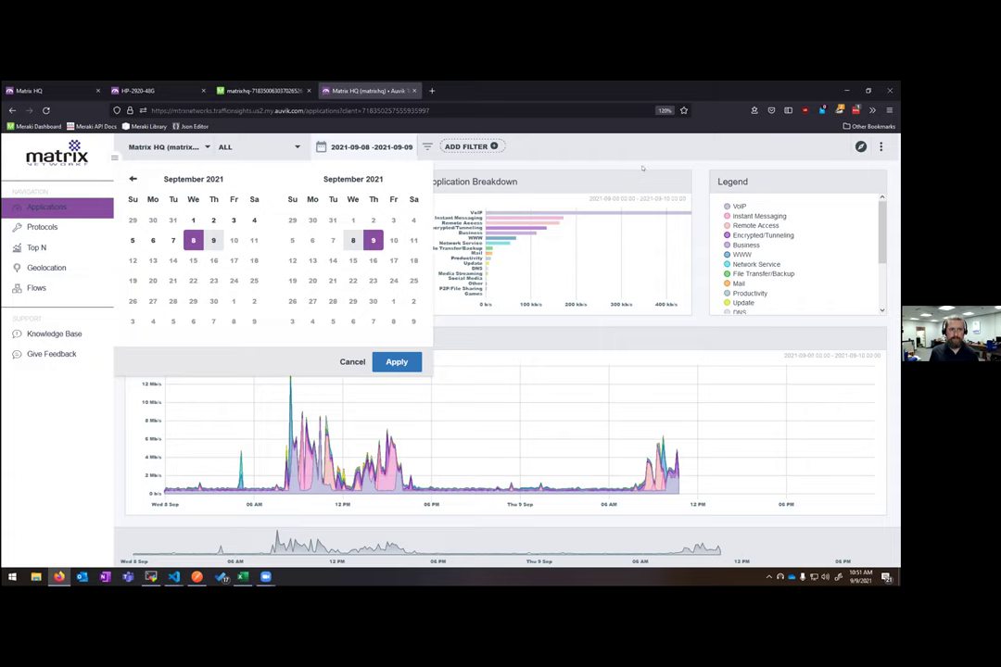
click(466, 146)
click(611, 247)
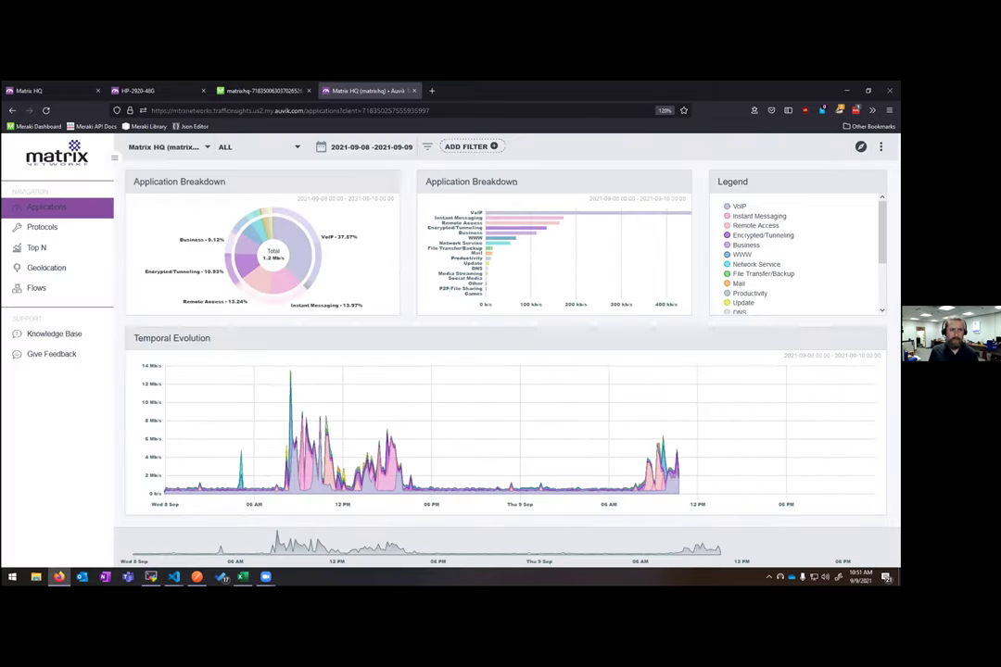
click(466, 146)
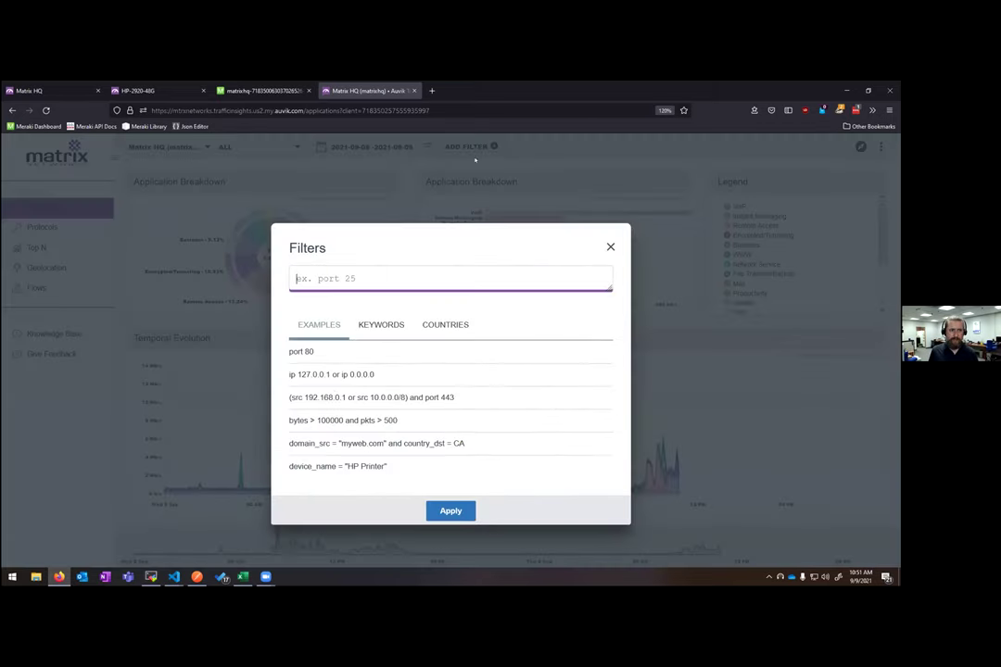
click(611, 248)
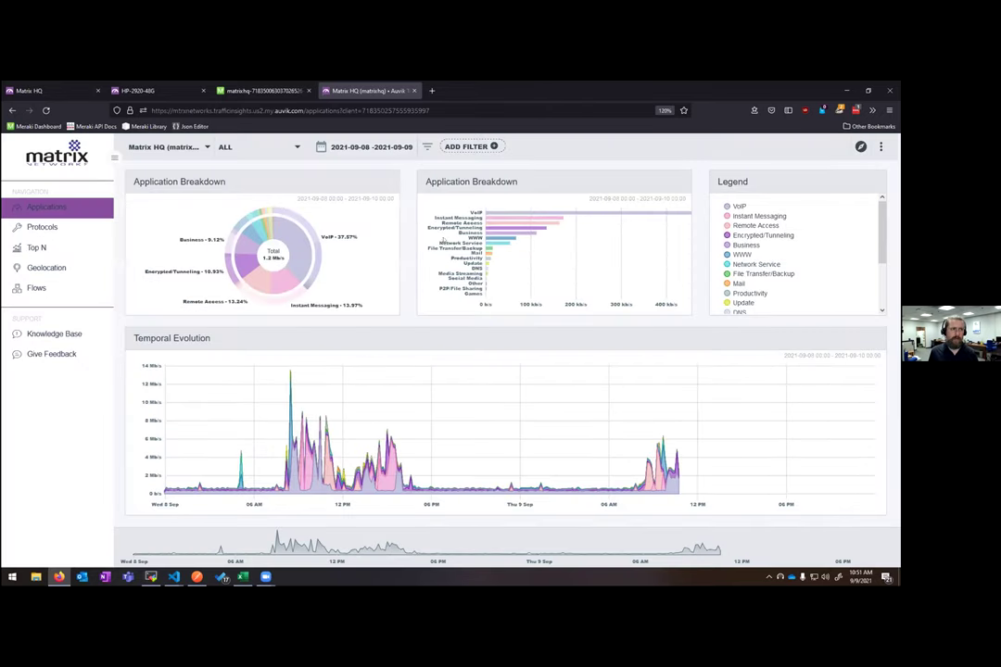
mouse_move(252, 264)
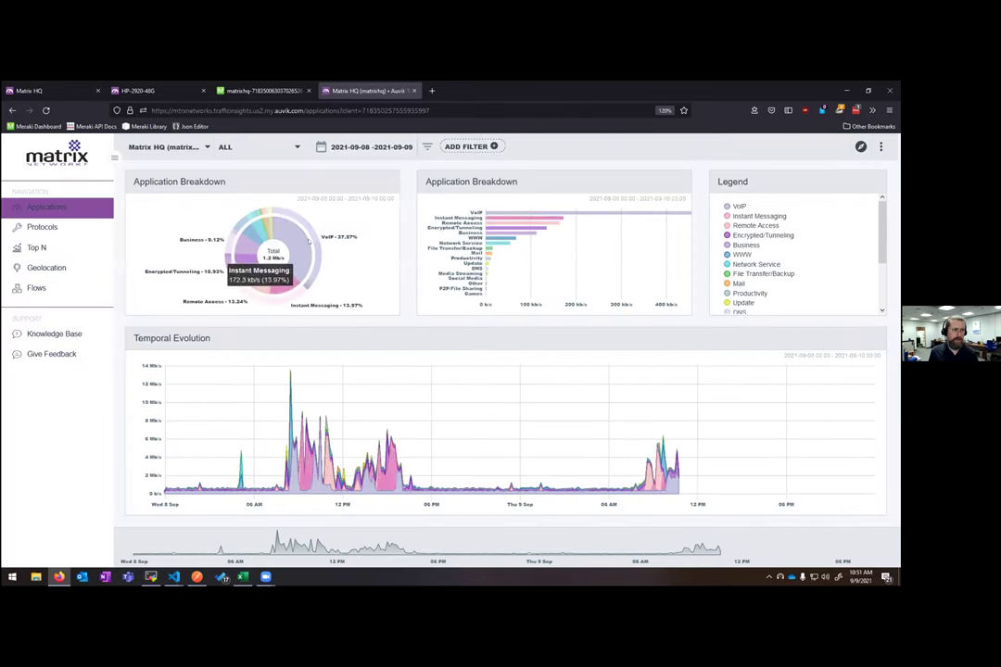
mouse_move(235, 233)
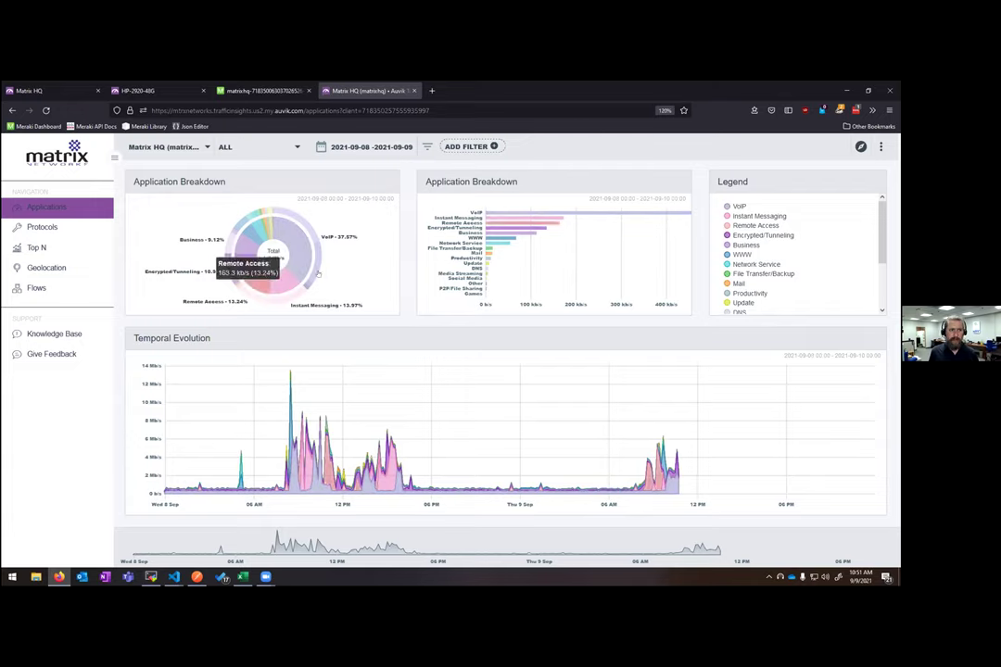
mouse_move(507, 227)
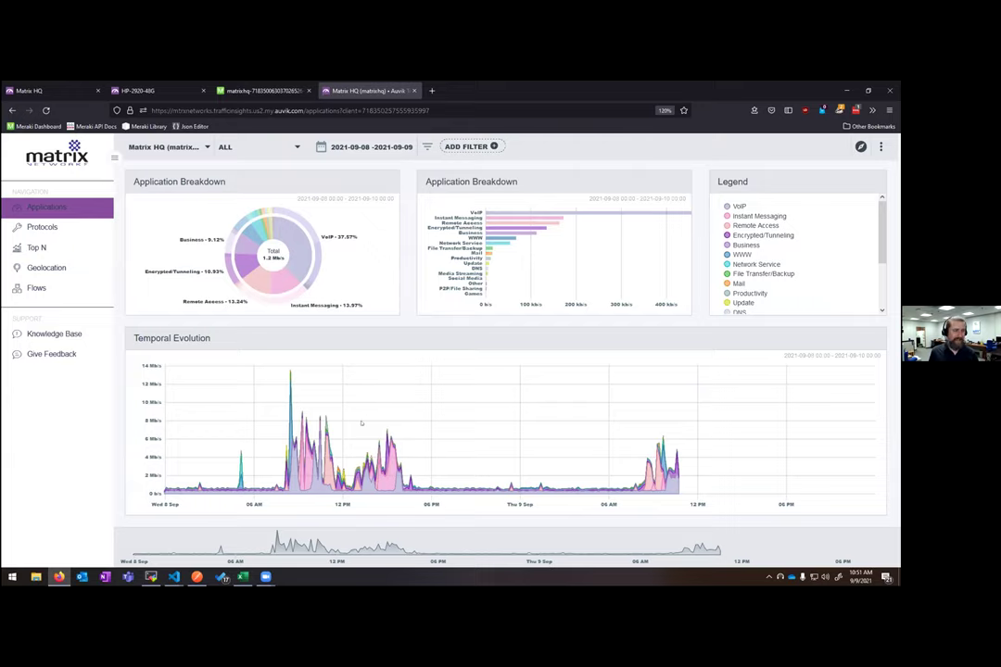
mouse_move(522, 475)
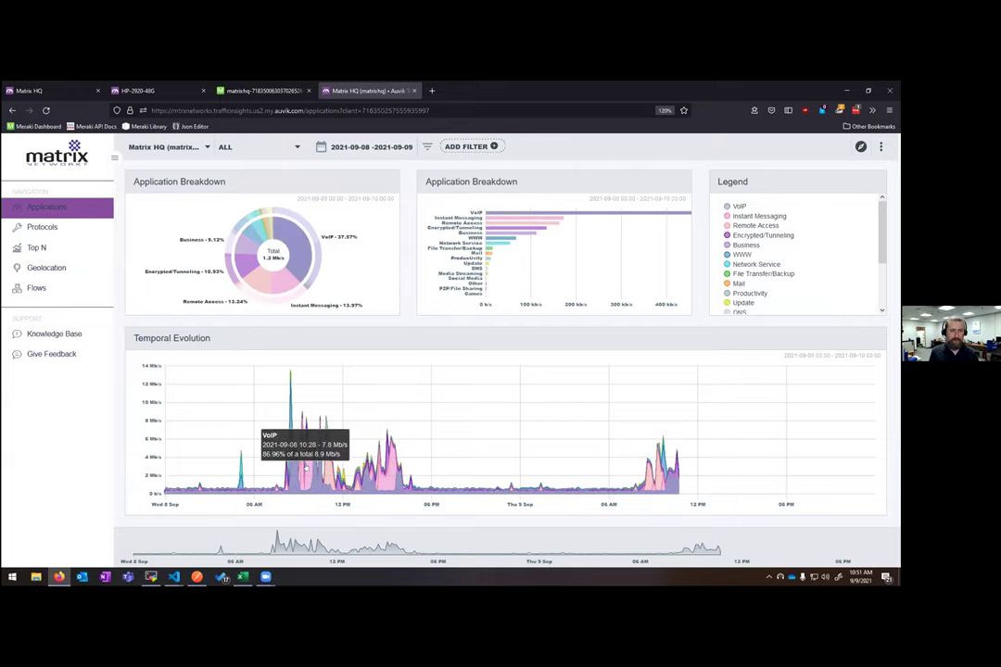
mouse_move(289, 474)
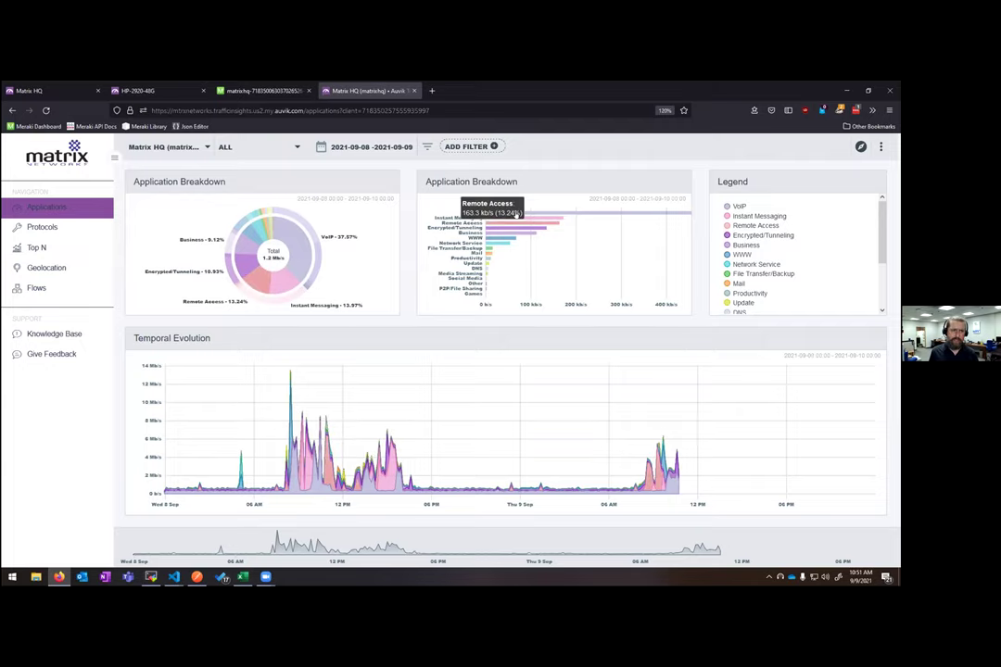
Drill into VoIP > Zoom traffic and view its protocols: 98.56% UDP, rest TCP.
click(515, 213)
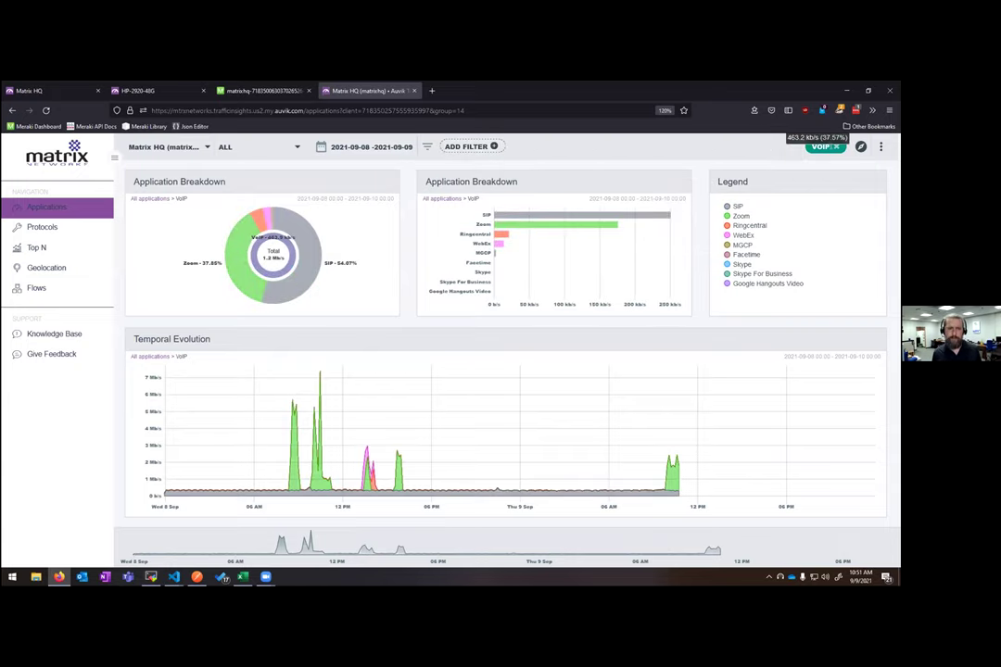
mouse_move(512, 219)
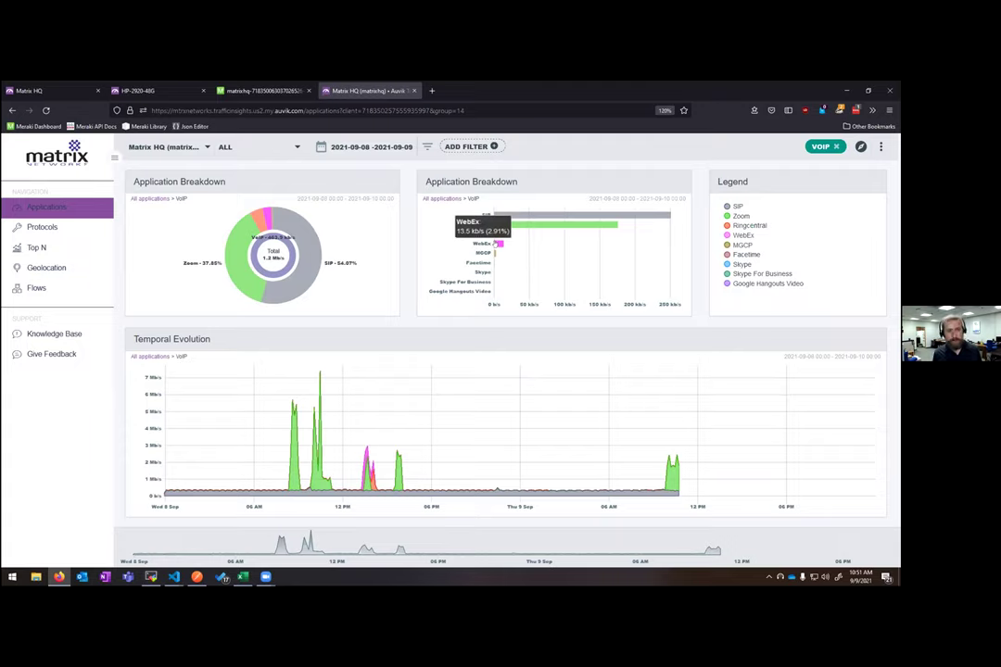
mouse_move(493, 255)
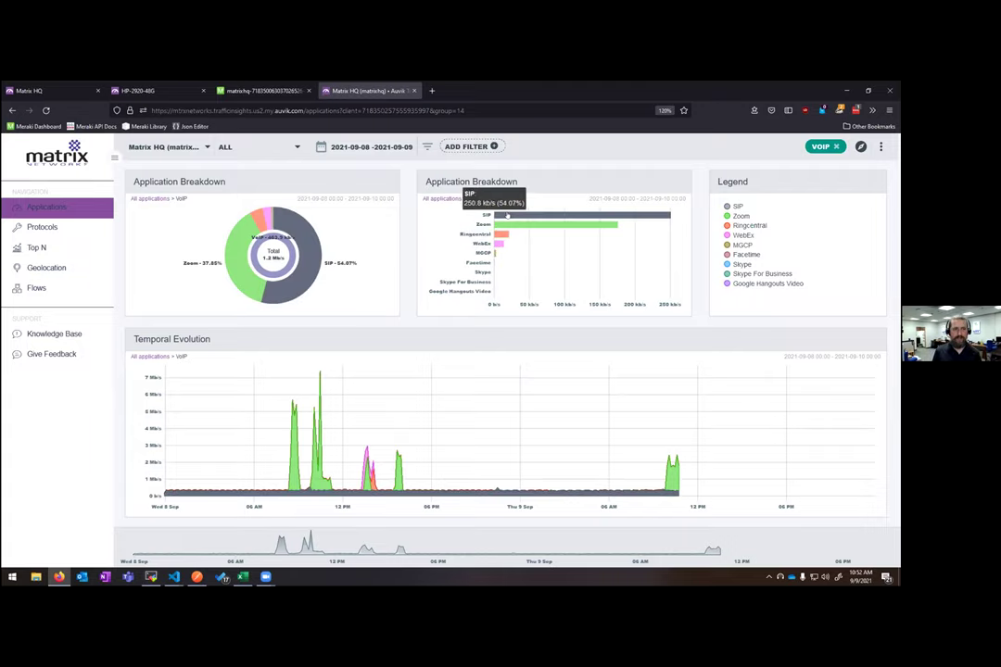
click(539, 227)
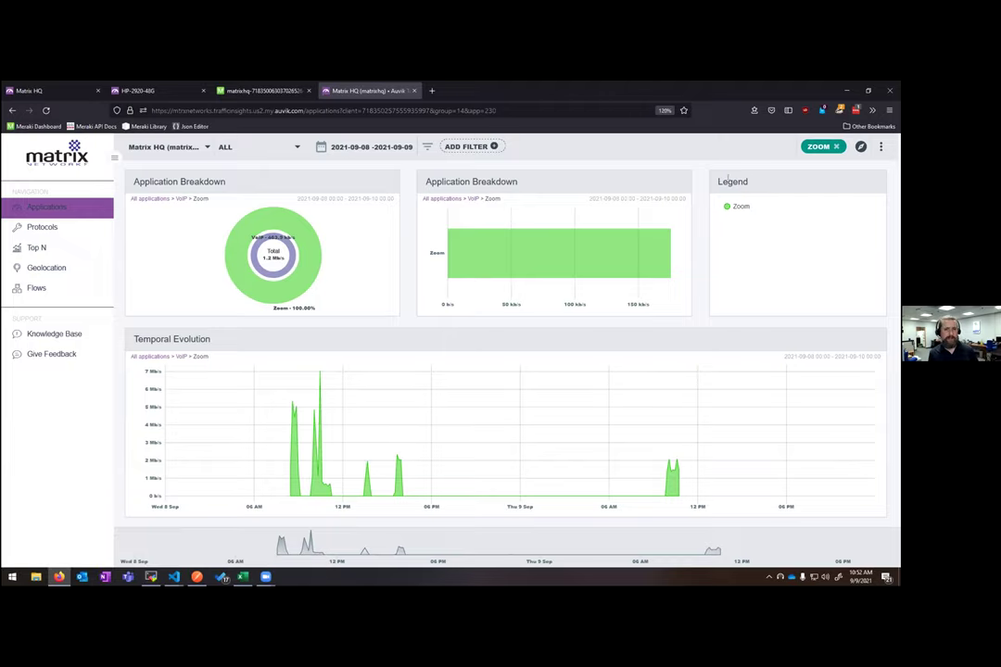
click(41, 228)
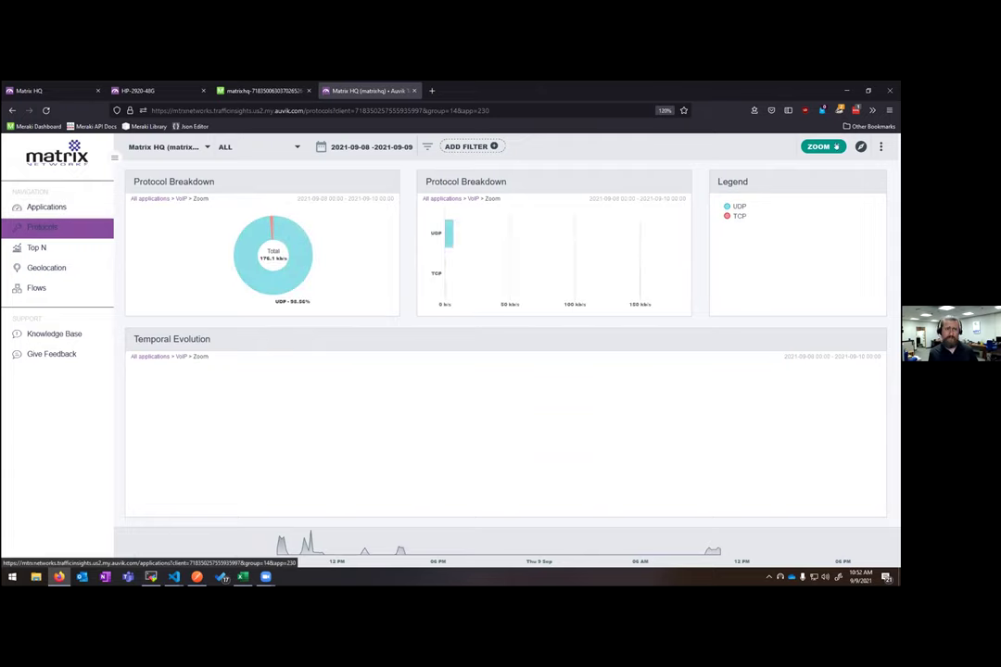
mouse_move(552, 238)
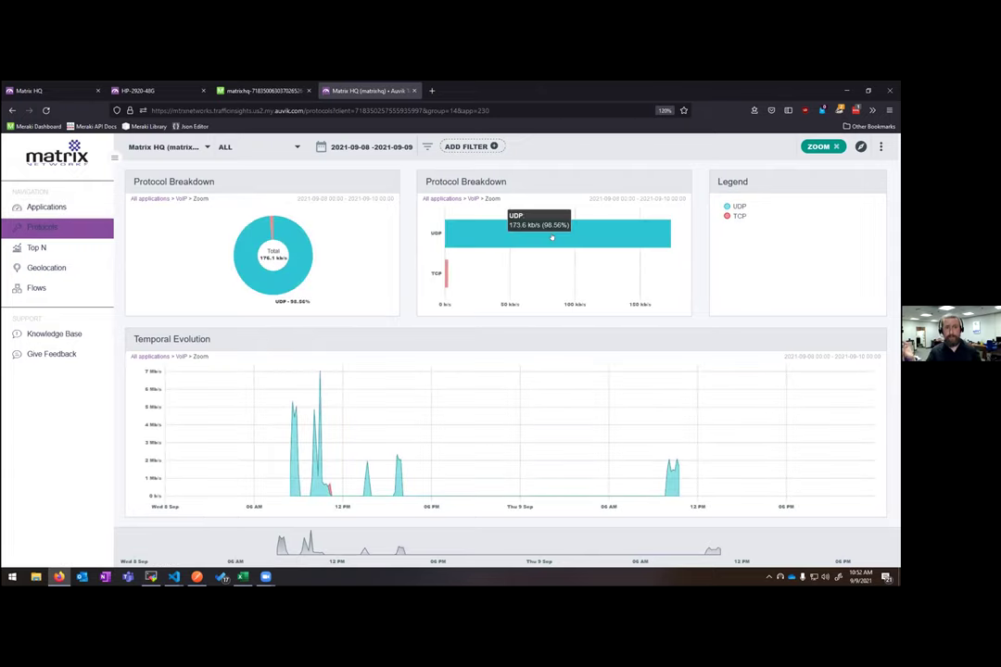
Review Top N talkers with the Zoom filter removed, then show the Geolocation world map.
click(37, 247)
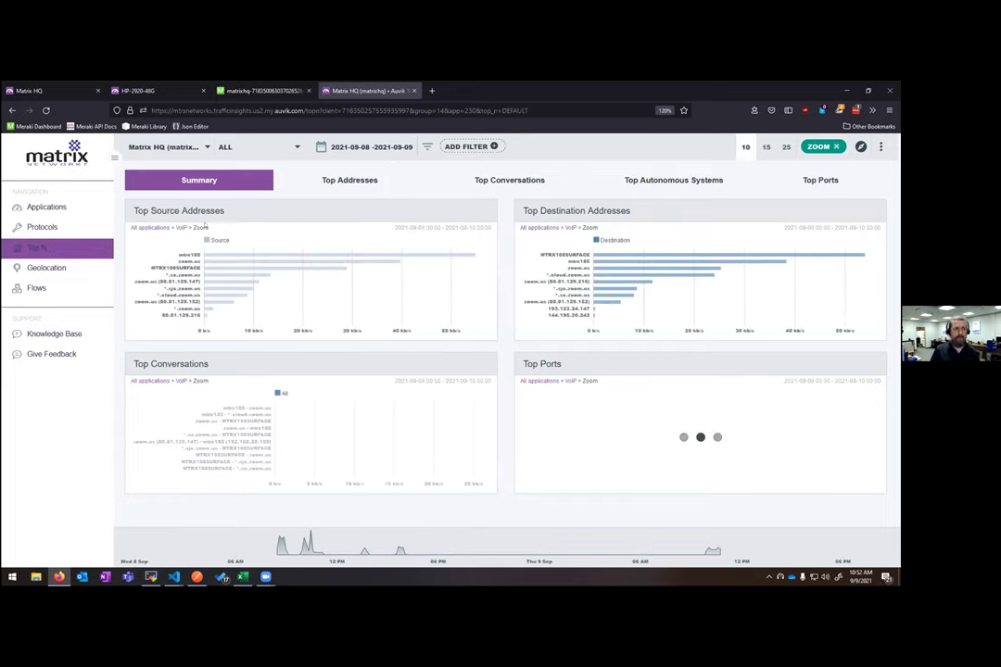
mouse_move(215, 256)
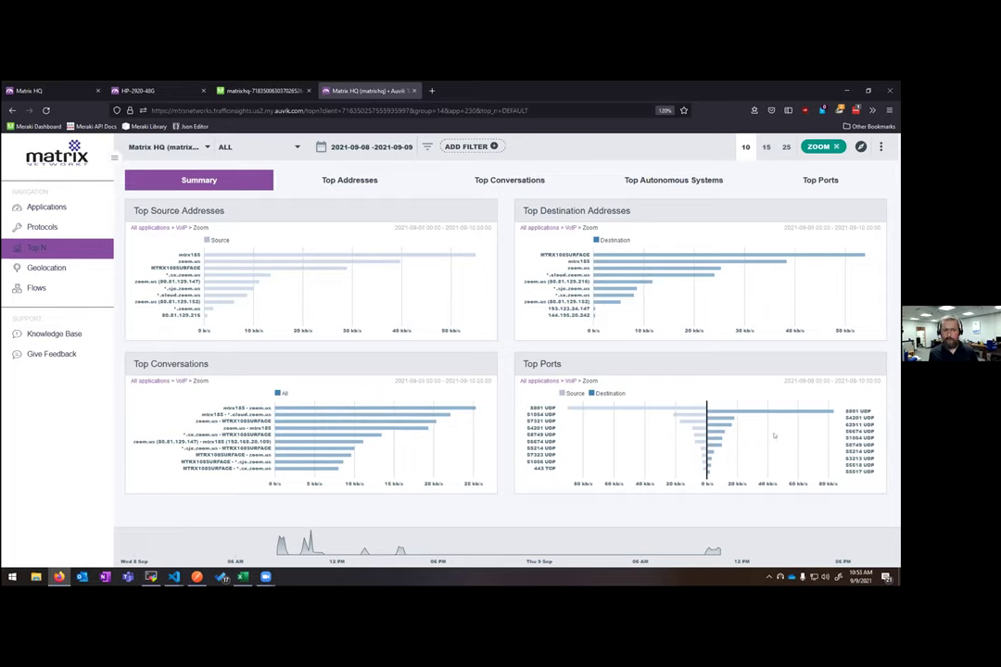
click(836, 146)
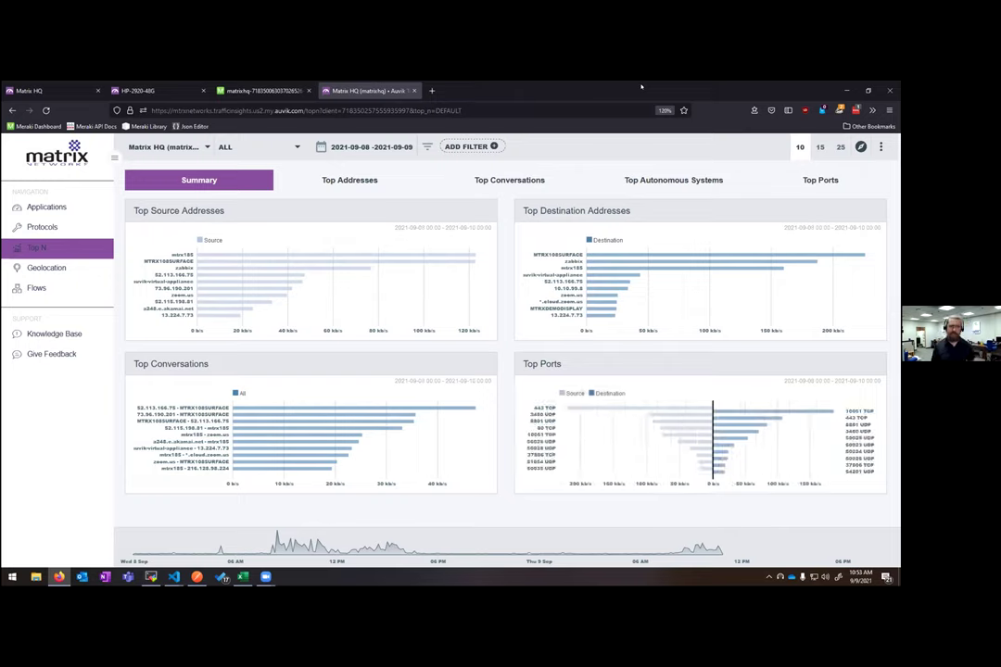
mouse_move(215, 256)
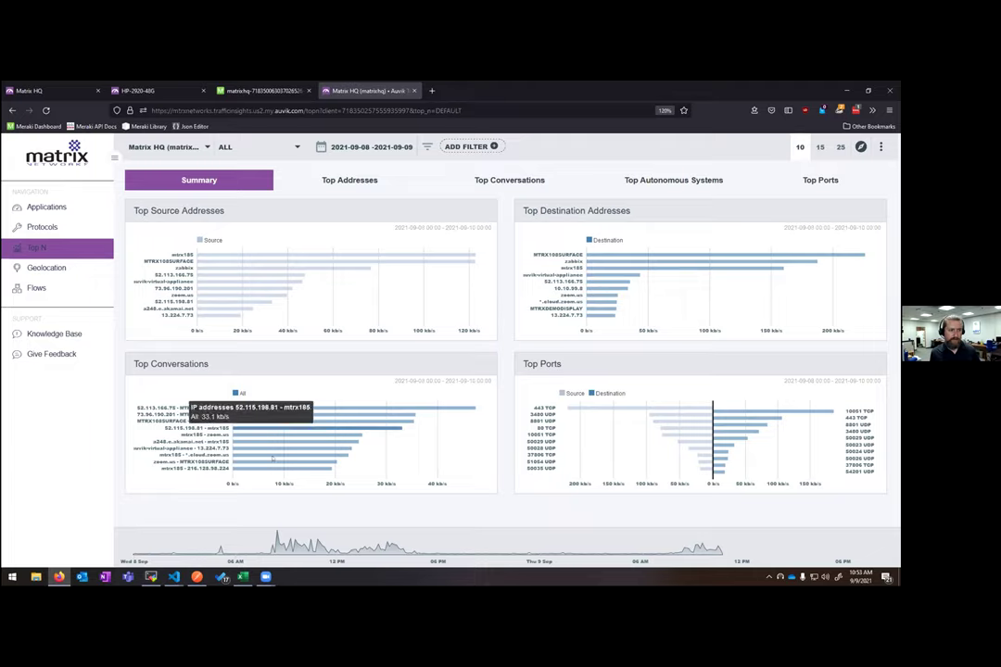
click(58, 271)
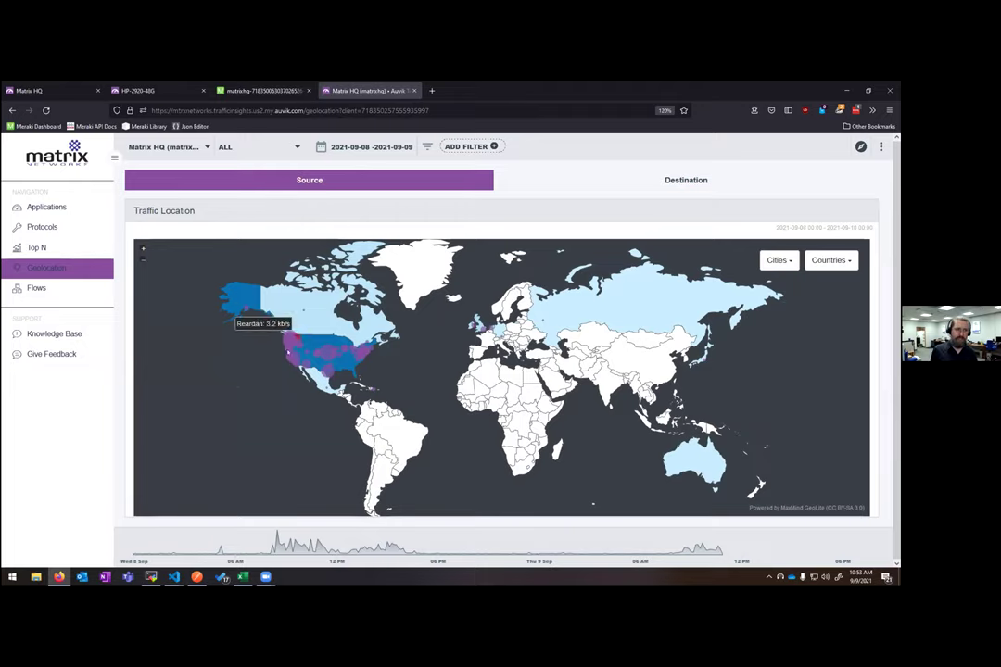
Compare destination and source maps, then list the 1,000 flows for 2021-09-08 to 2021-09-09.
mouse_move(289, 337)
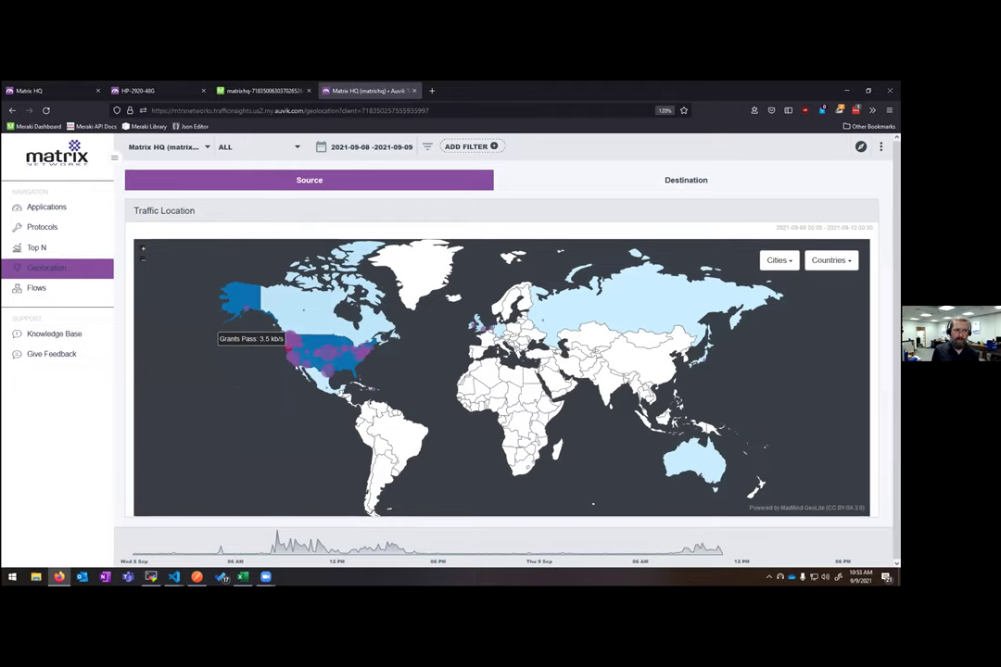
click(687, 178)
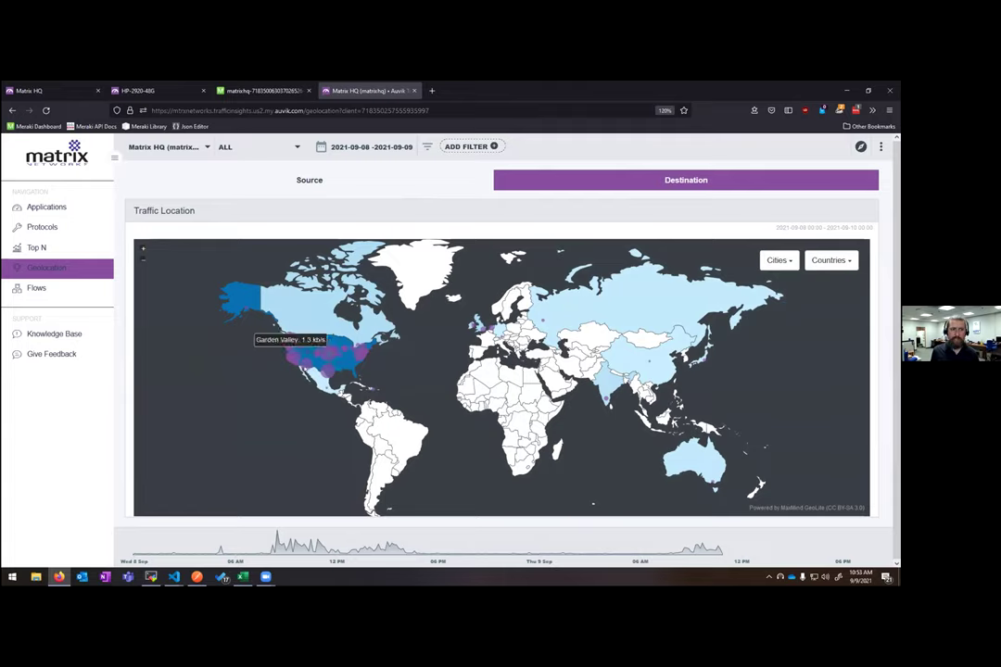
click(290, 182)
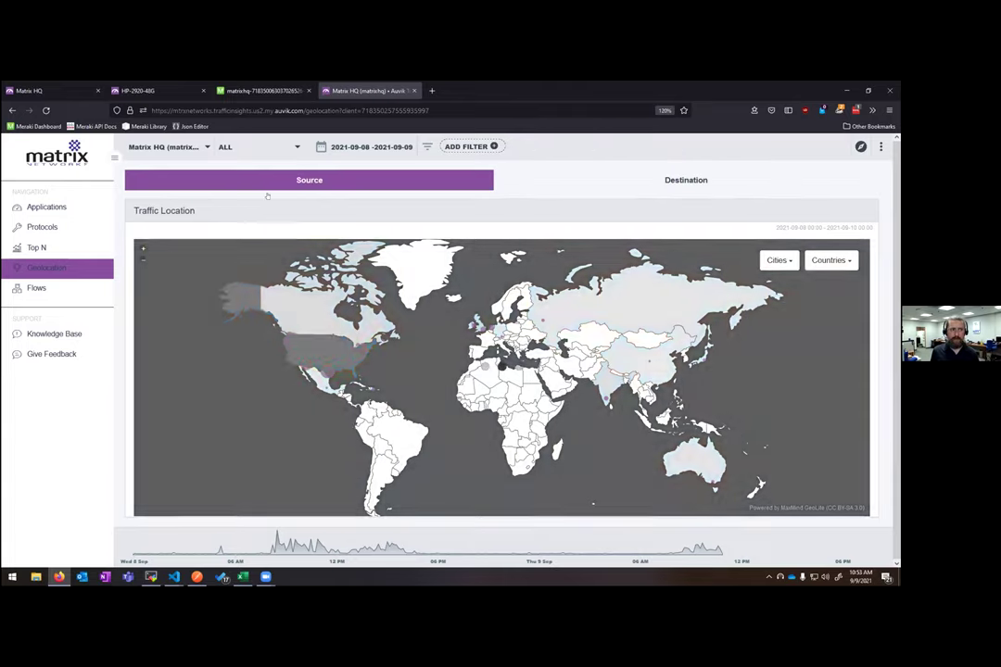
click(29, 289)
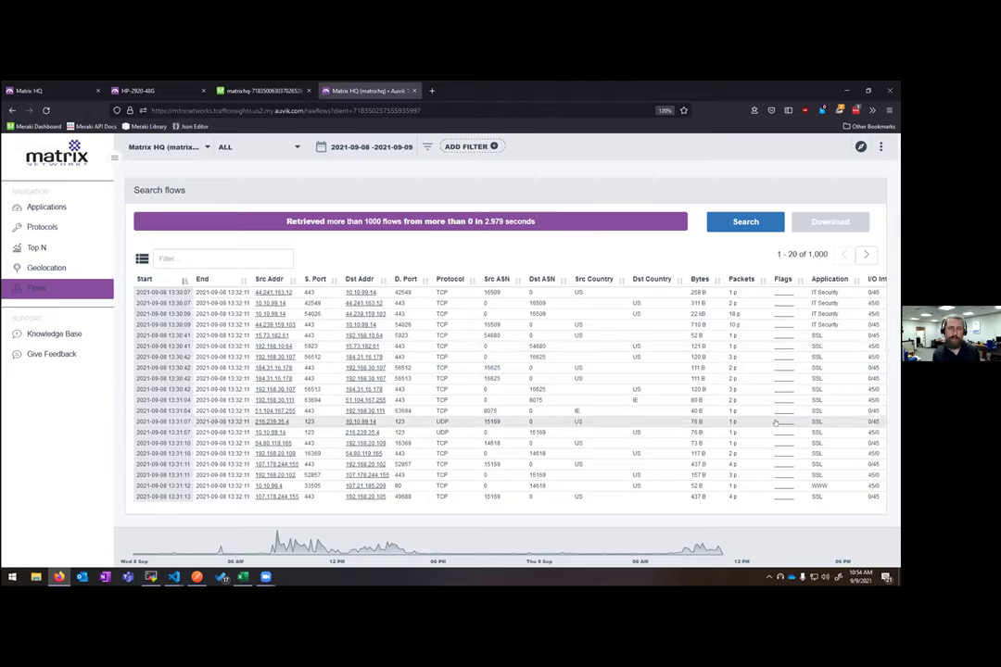
Return from Applications to the Matrix HQ tab and show Syslog Summary's 13 devices.
click(47, 207)
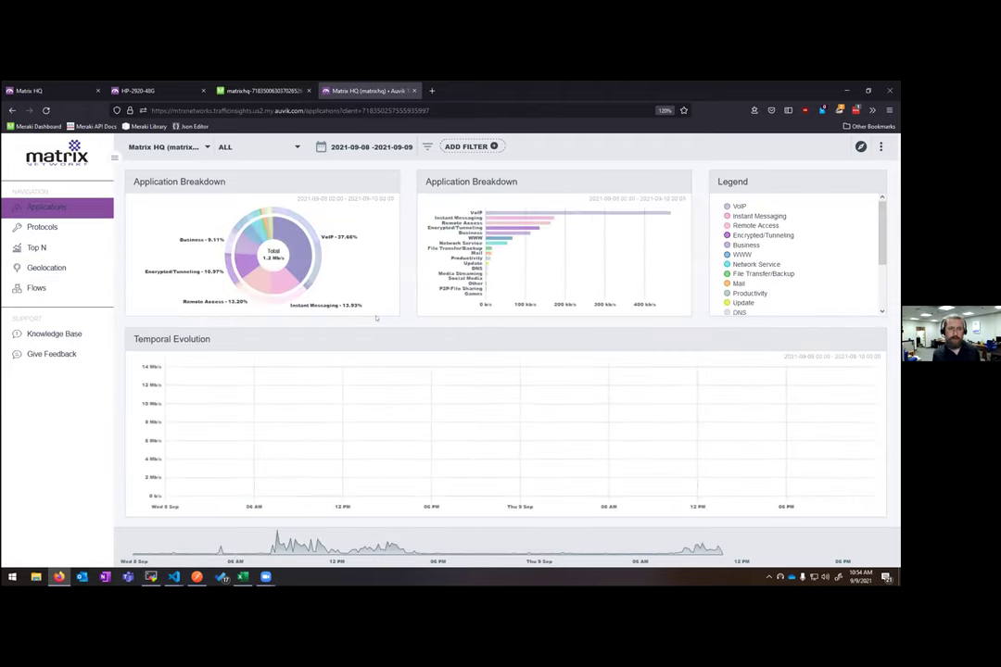
click(47, 90)
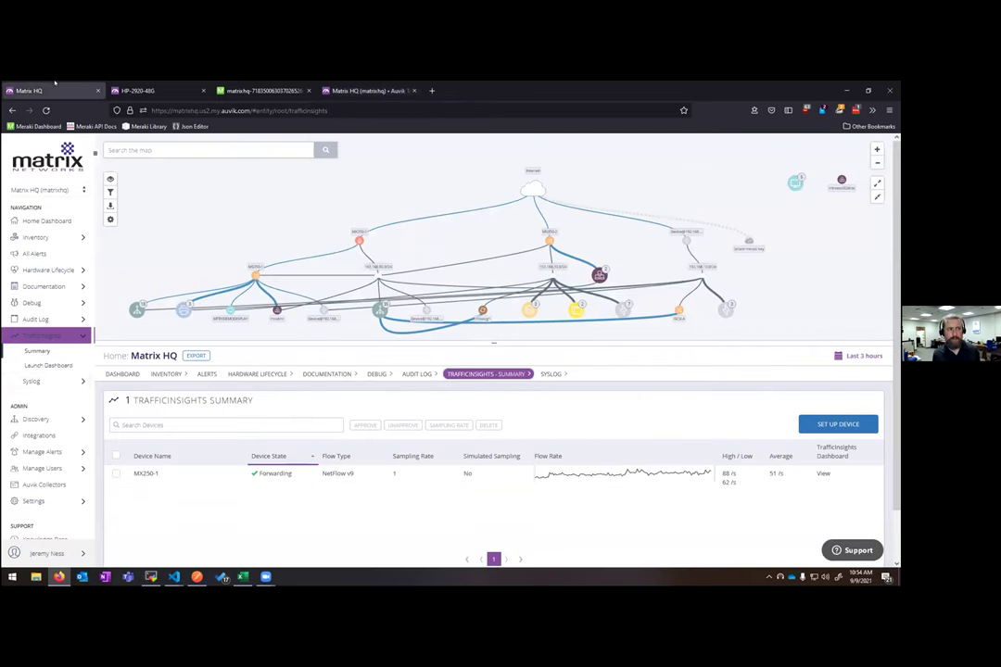
click(31, 382)
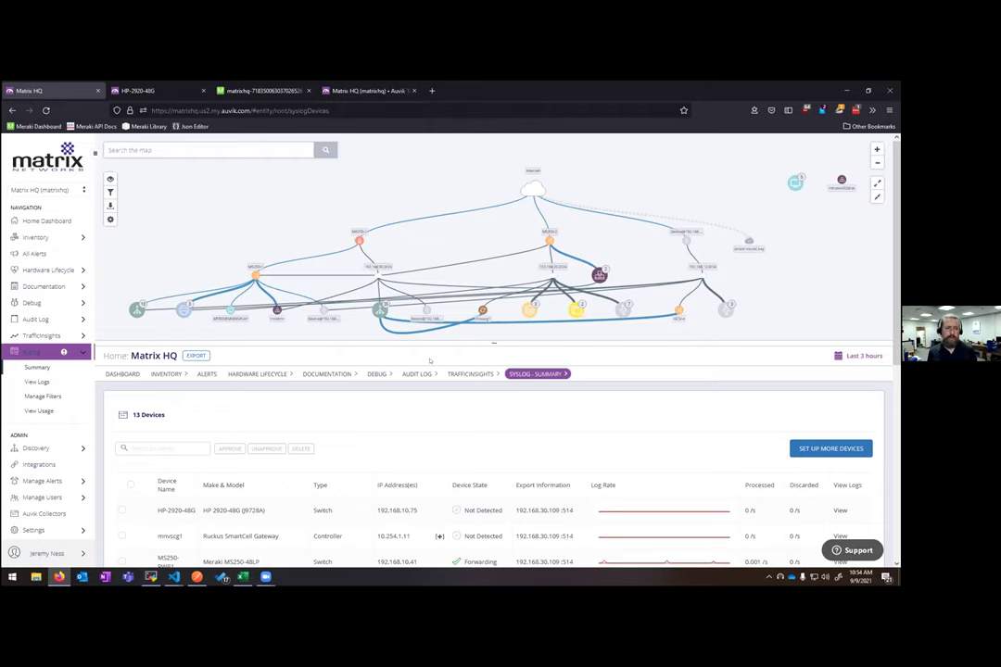
List MX250-1's 497 syslog entries, expanding and collapsing the newest entry's details.
scroll(474, 461, down, 2)
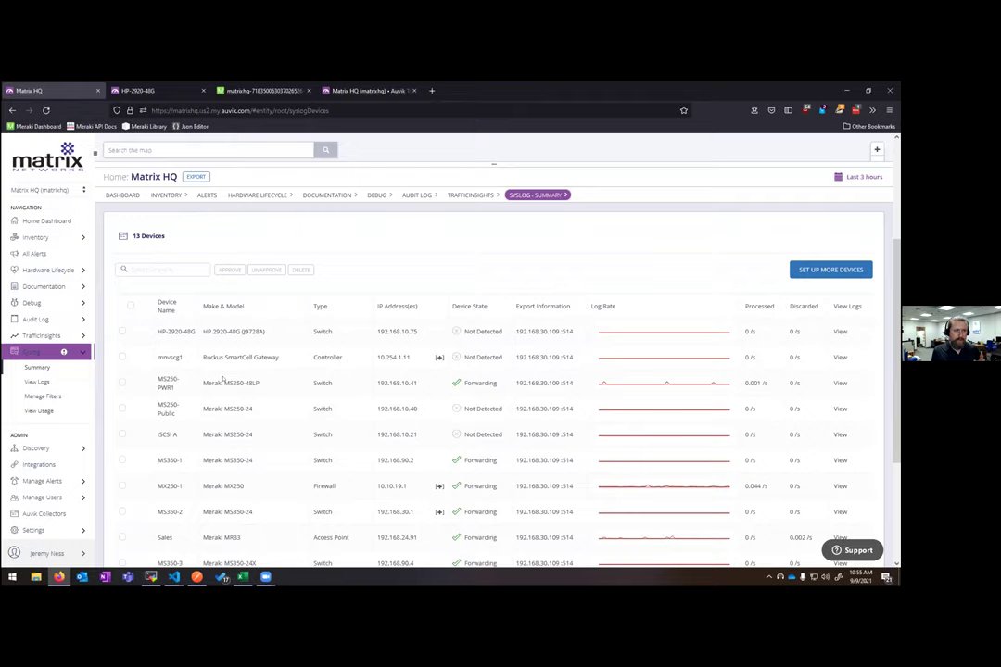
click(37, 382)
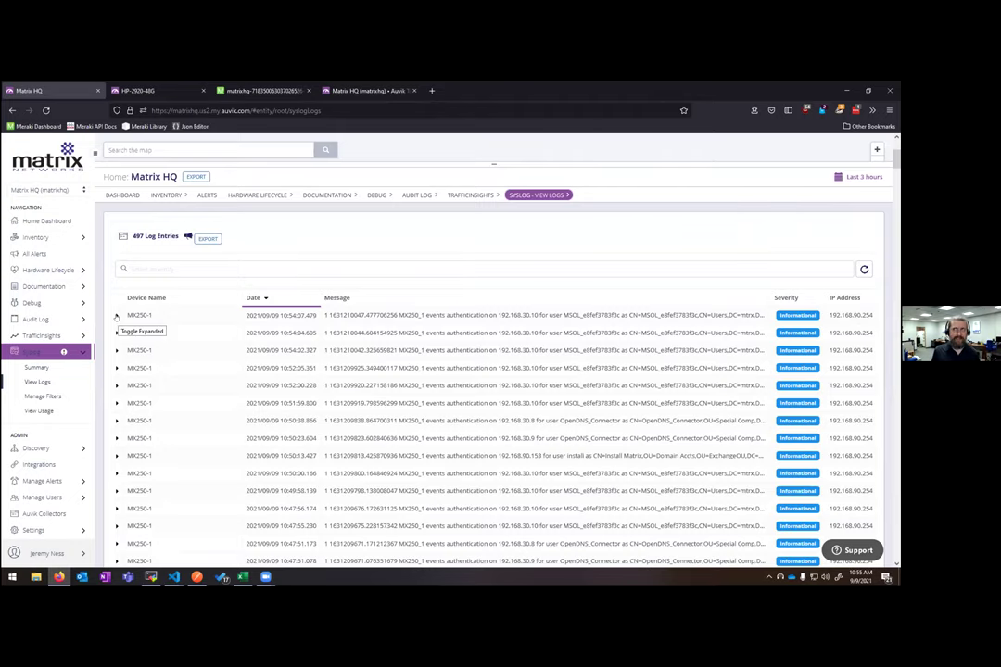
click(117, 316)
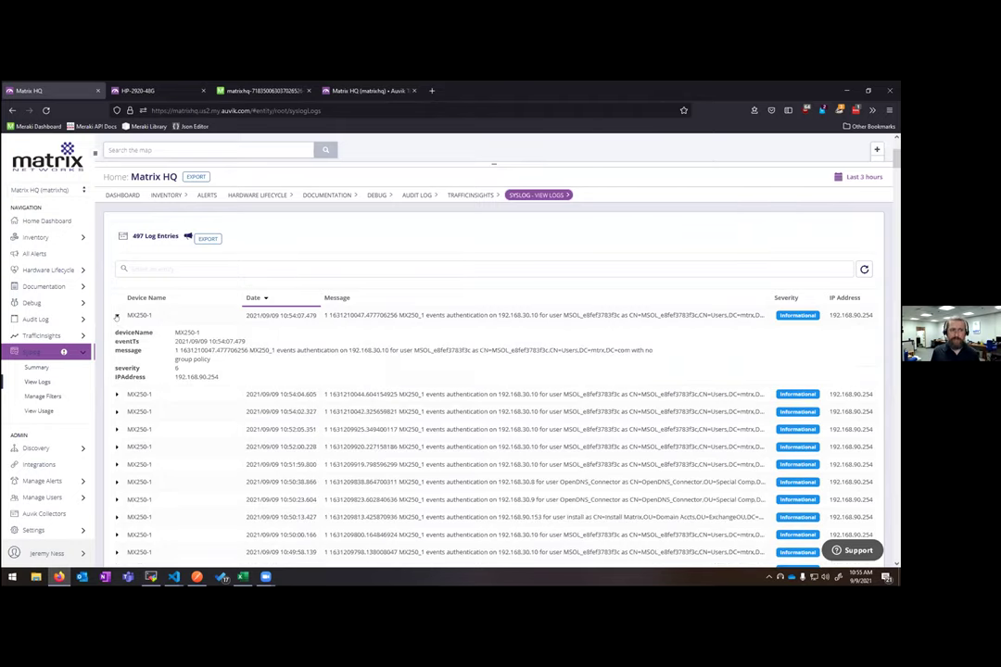
click(117, 316)
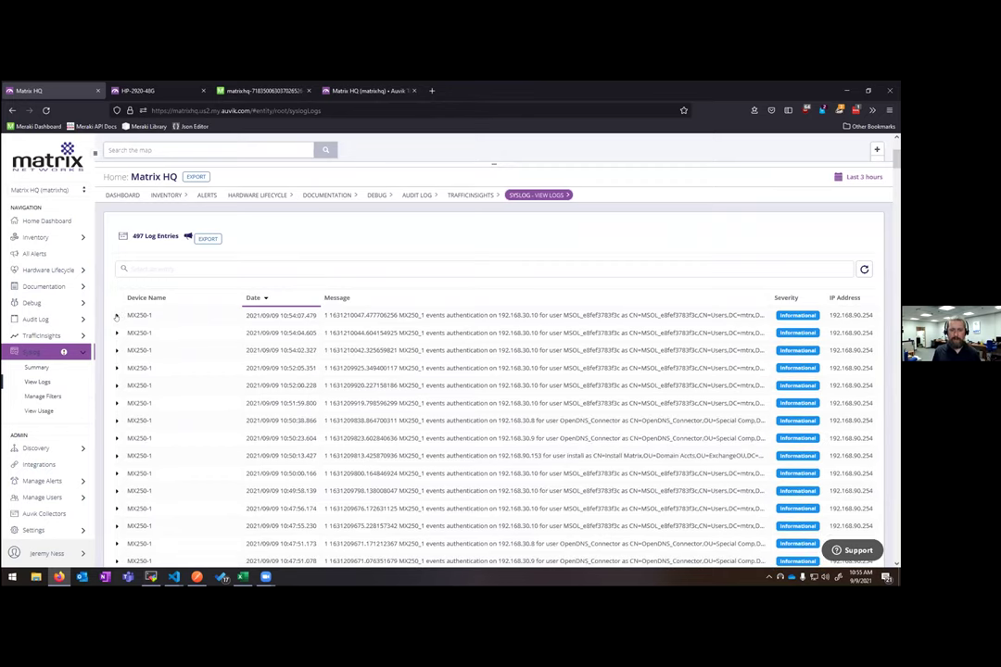